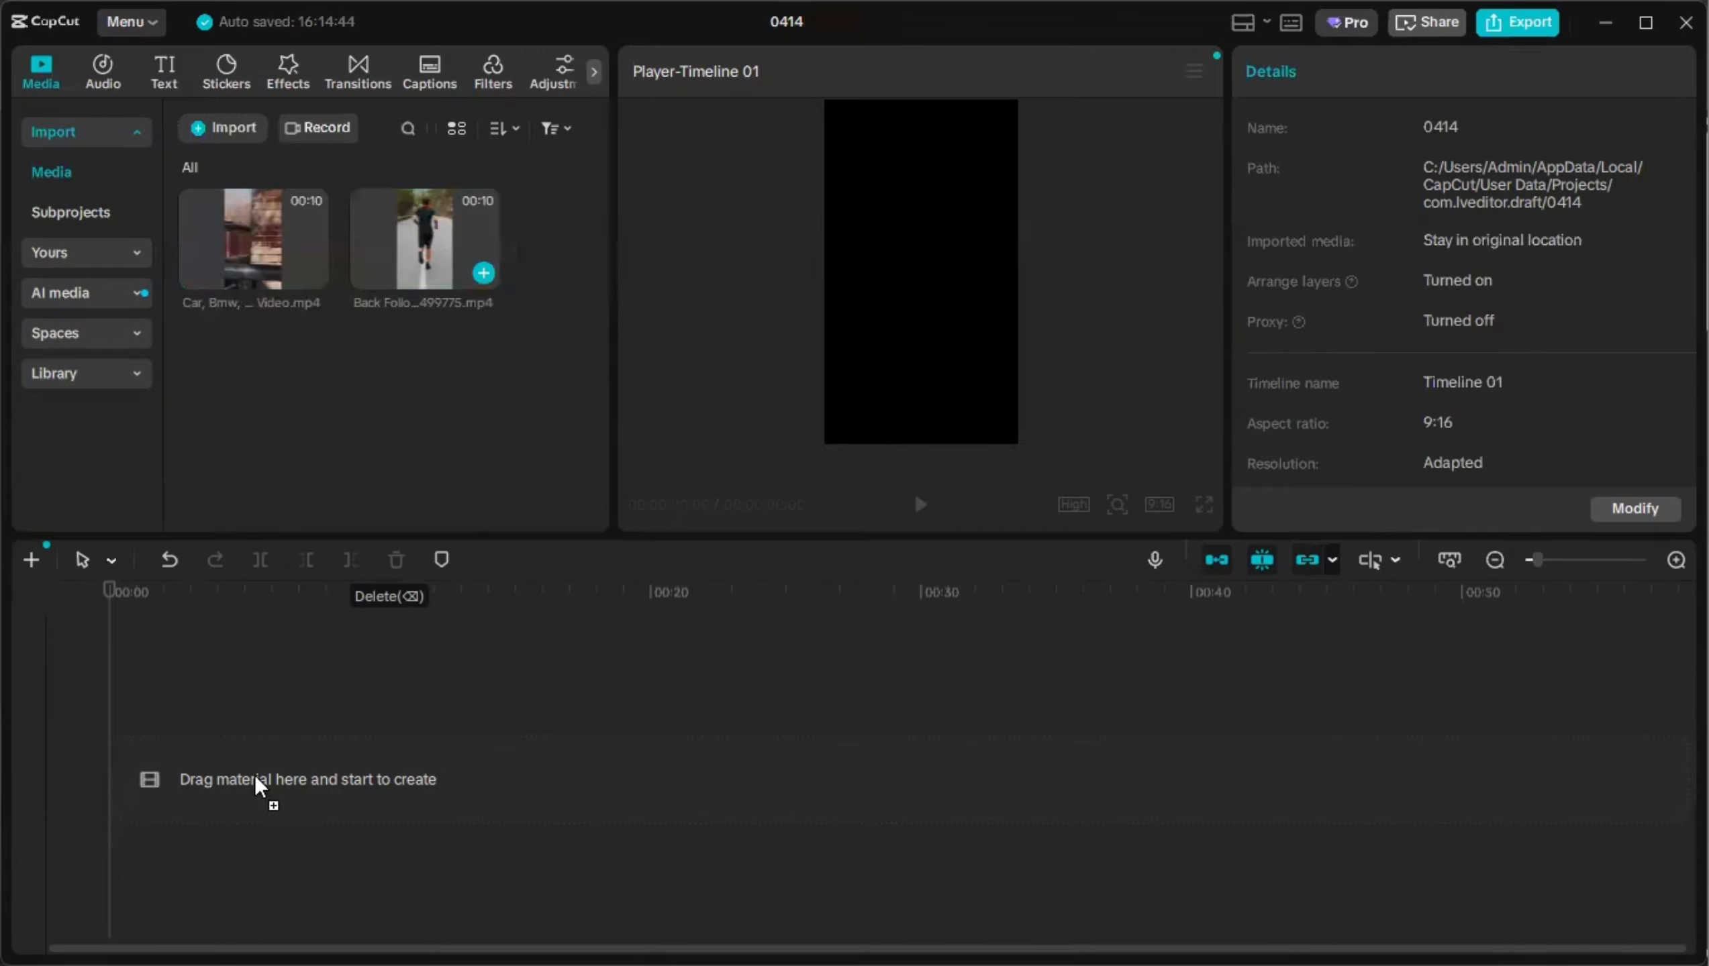
Place the running clip on the timeline, followed by the car clip on the same track.
drag(255, 776, 255, 776)
drag(233, 223, 735, 774)
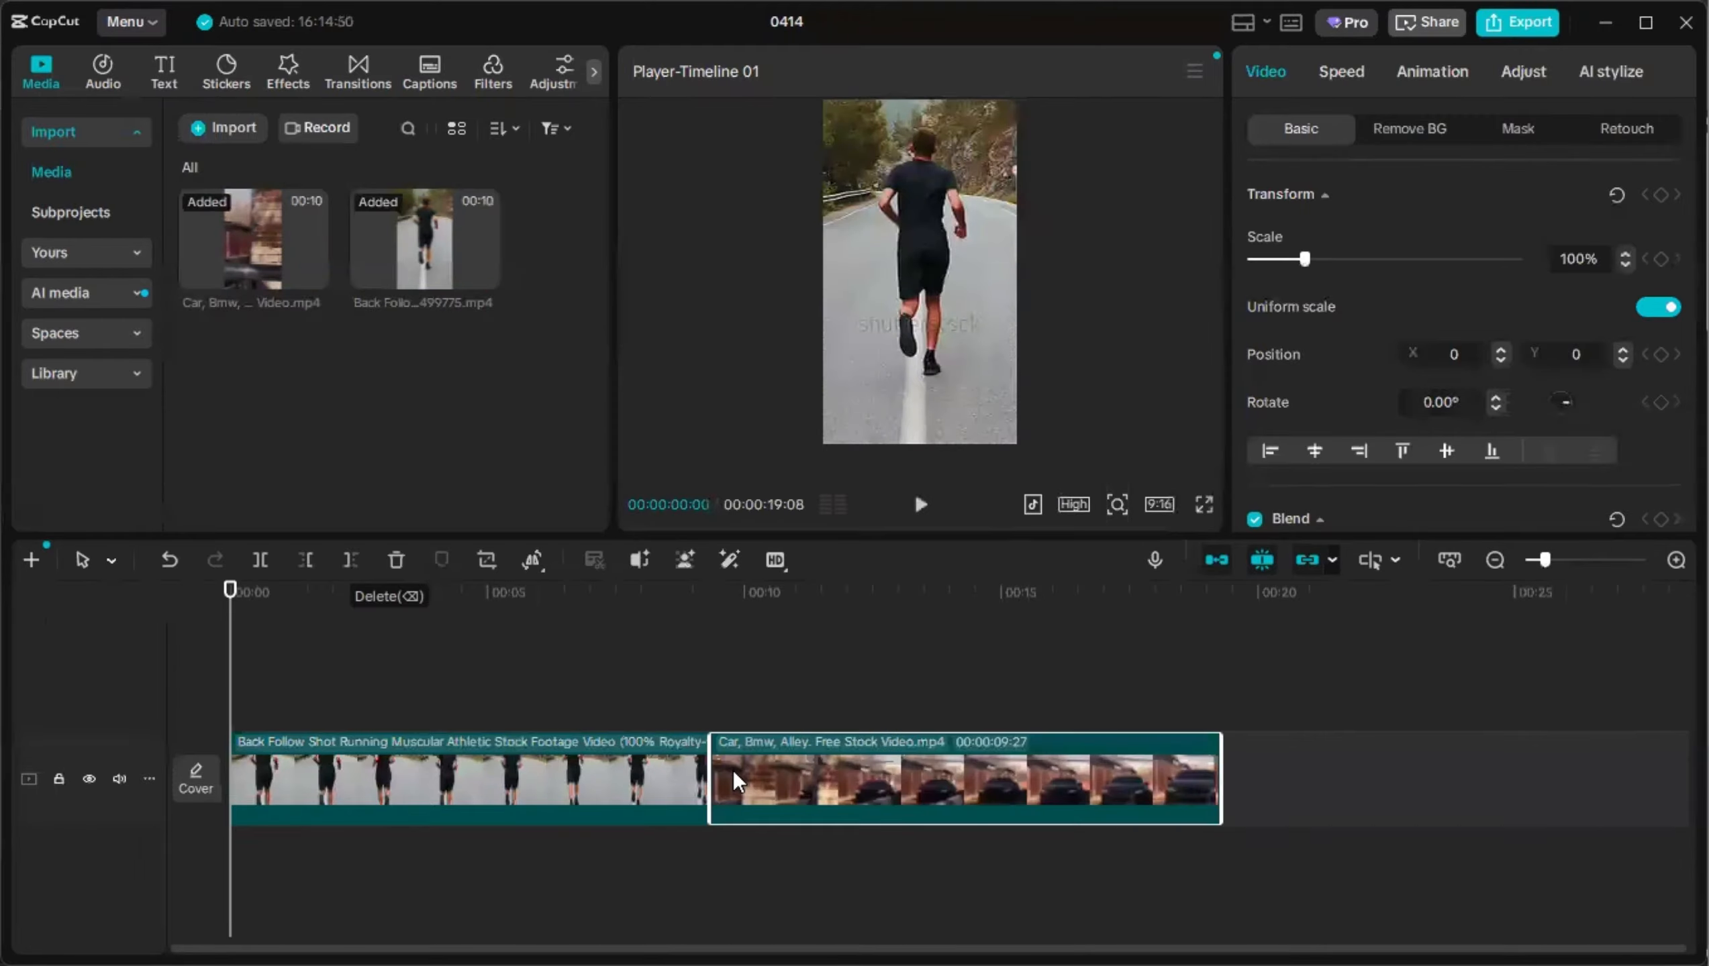
Add a mask to the running clip with the playhead at the start of the timeline.
click(341, 620)
click(455, 794)
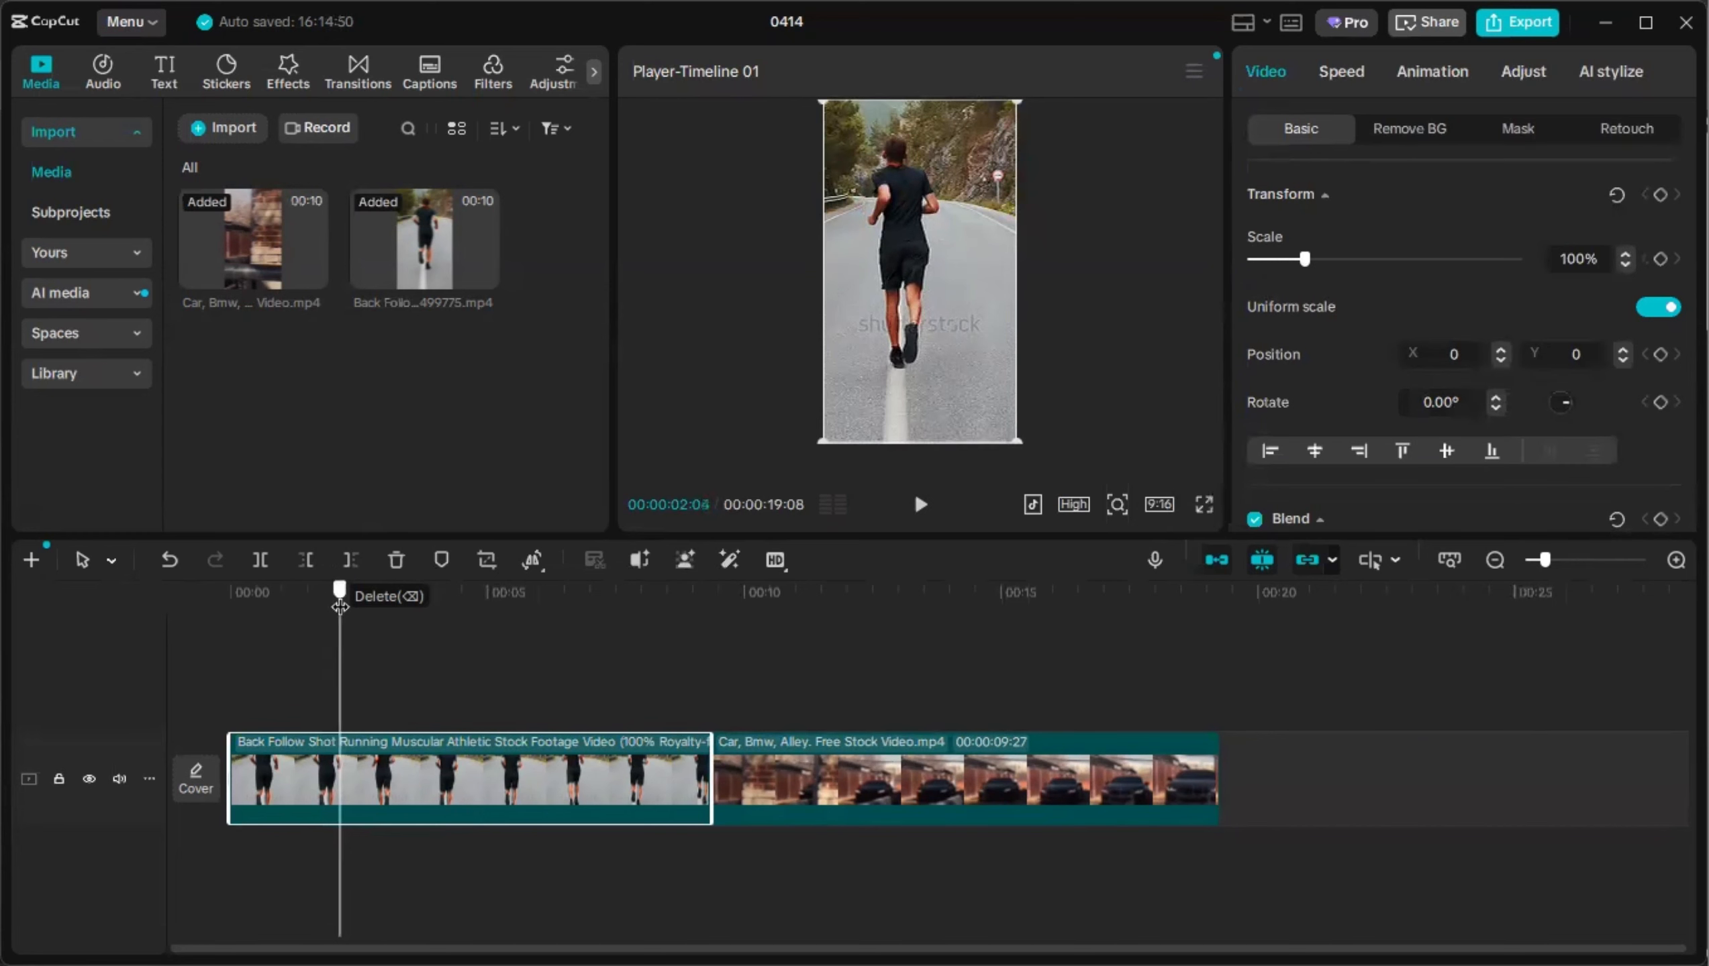
drag(347, 606, 230, 606)
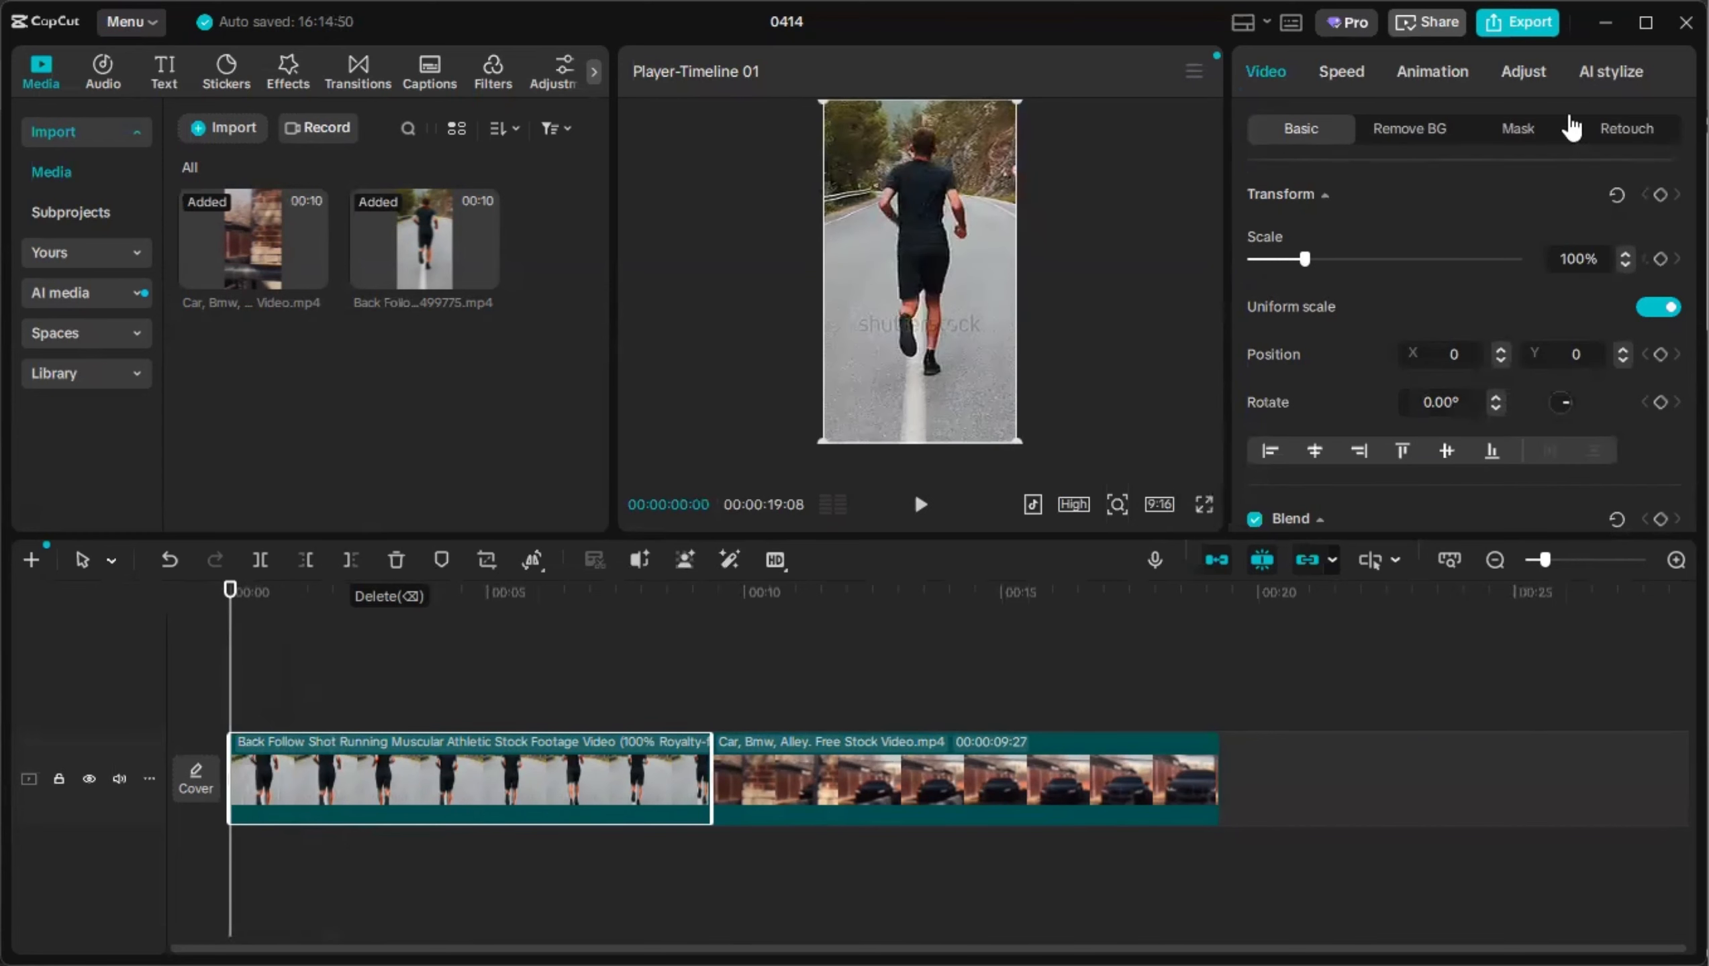
click(1526, 137)
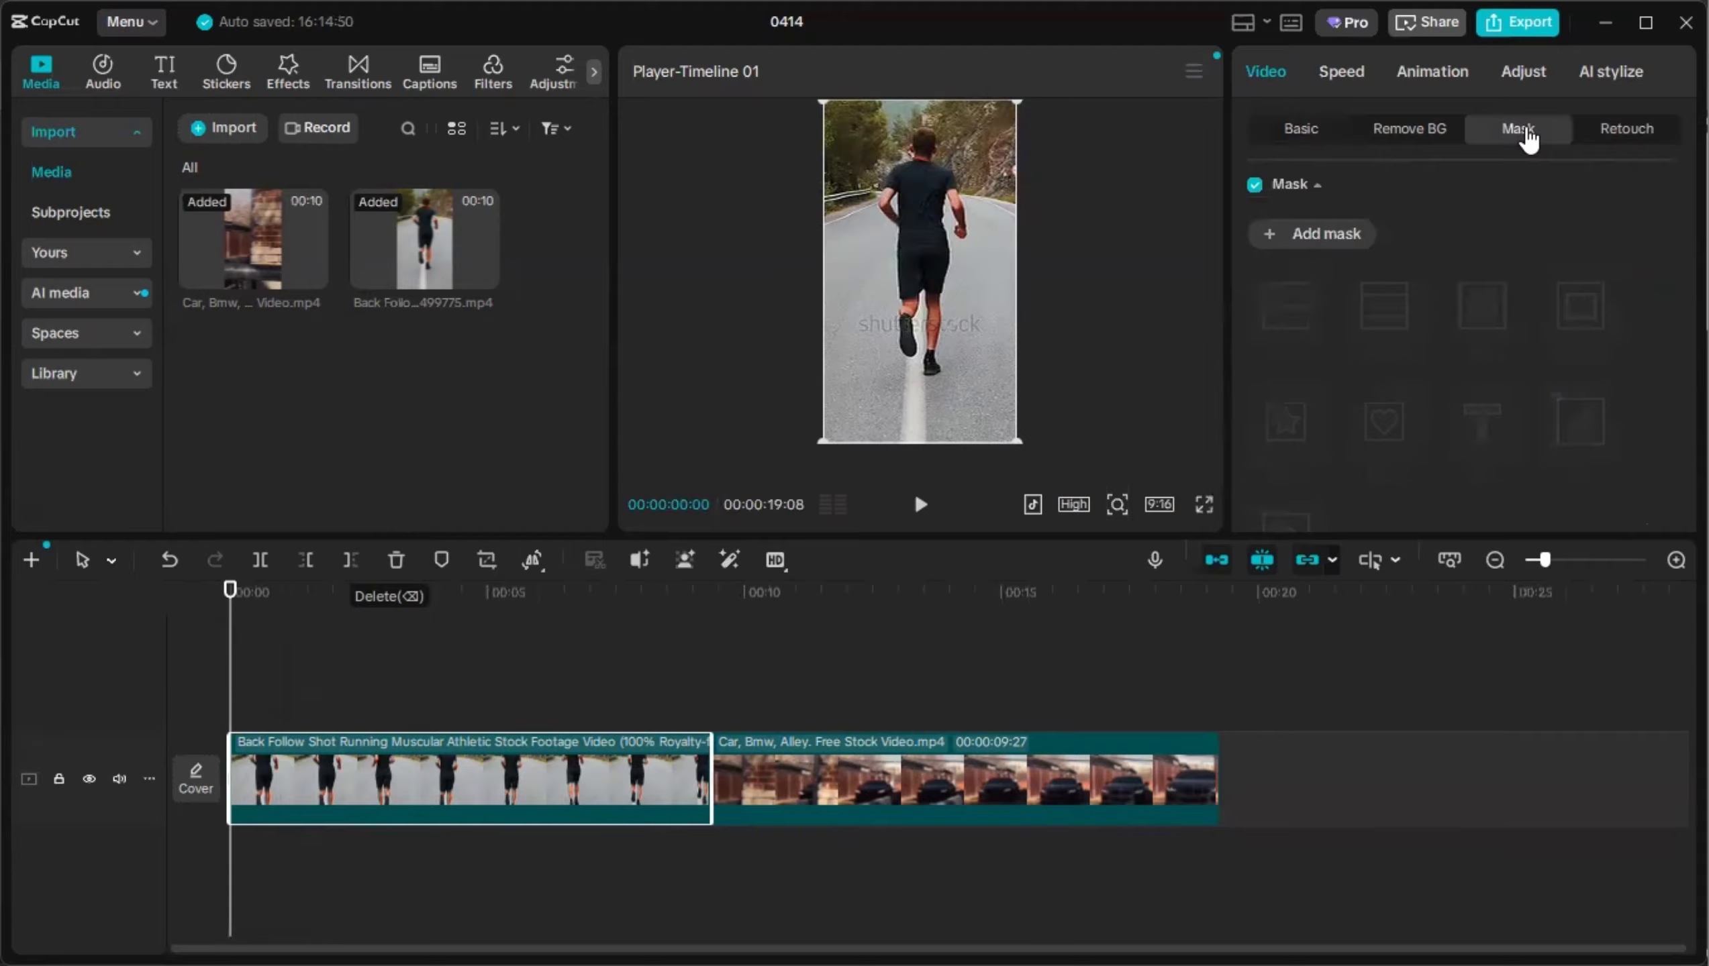
click(1306, 233)
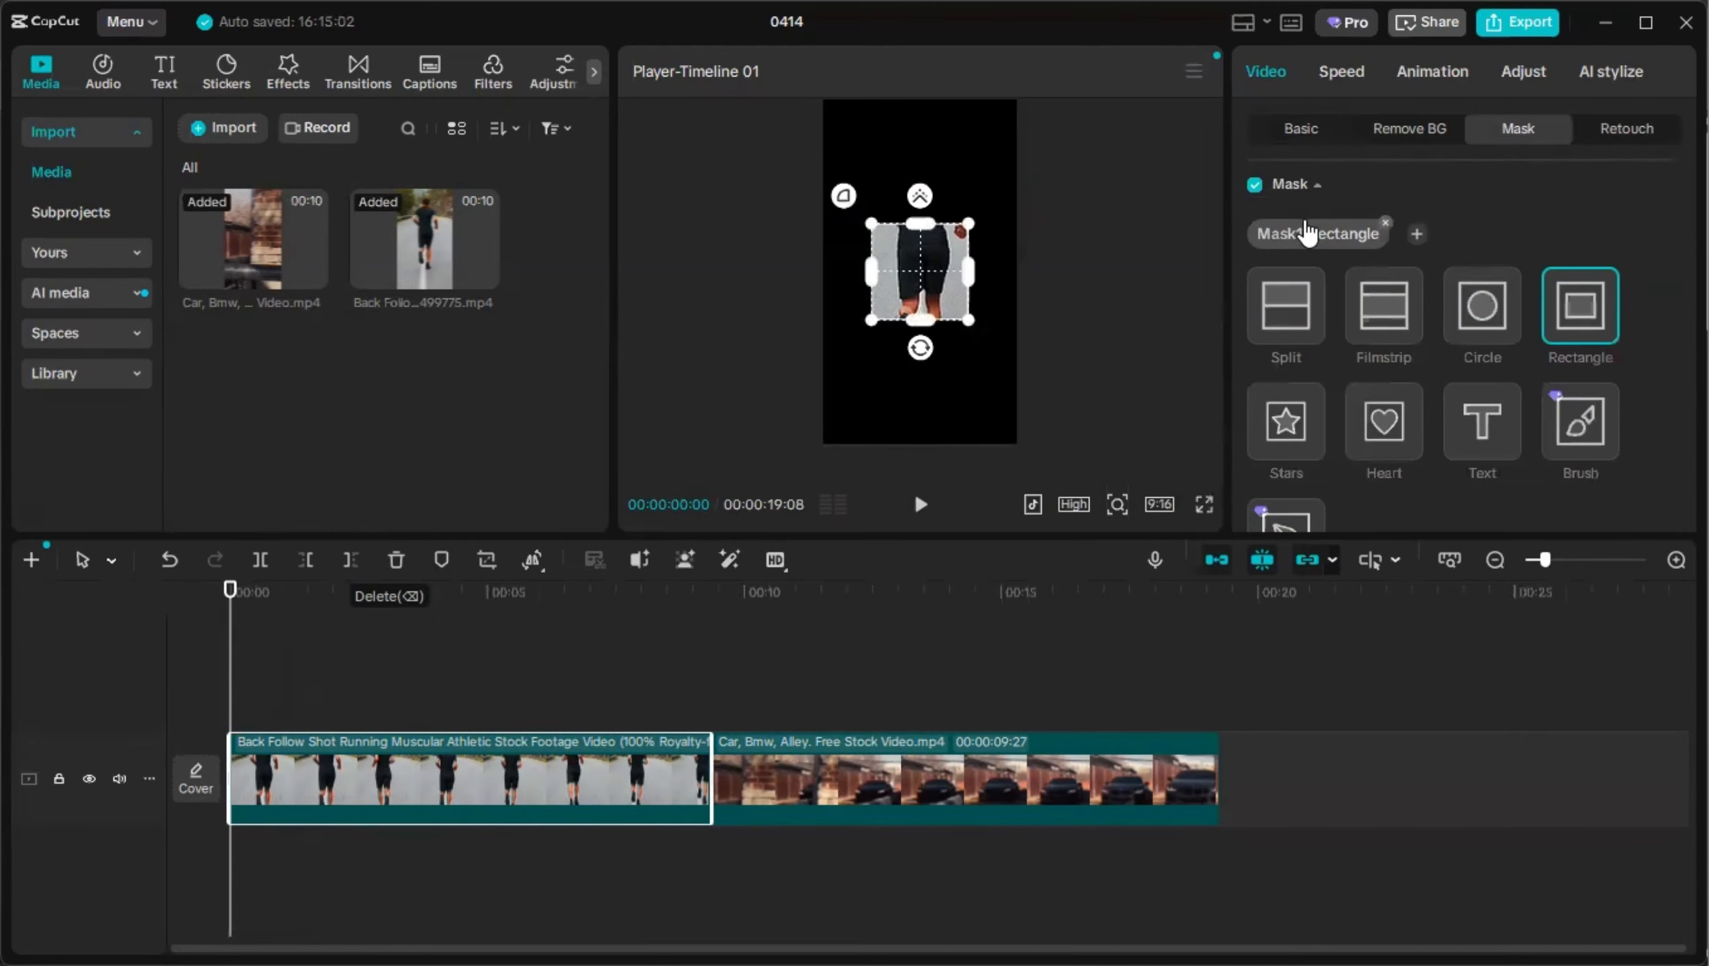
Try the Split, Filmstrip, Circle, Rectangle, Stars, Heart and Text mask shapes on the running clip.
click(1296, 329)
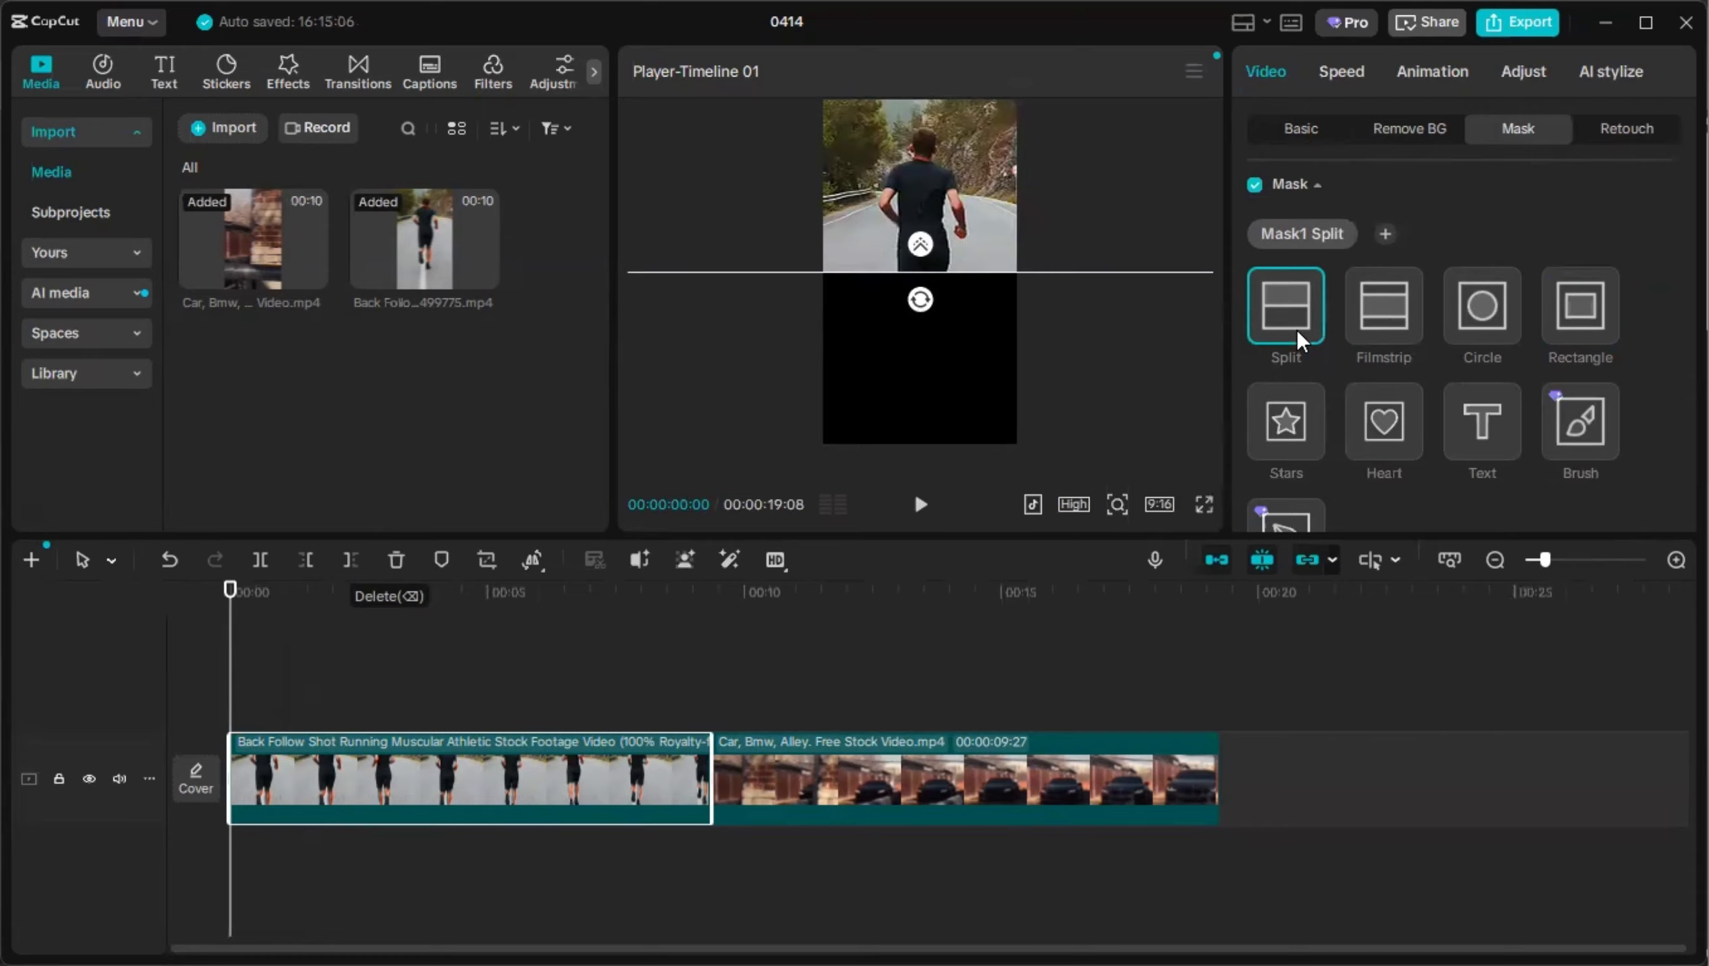
click(1384, 300)
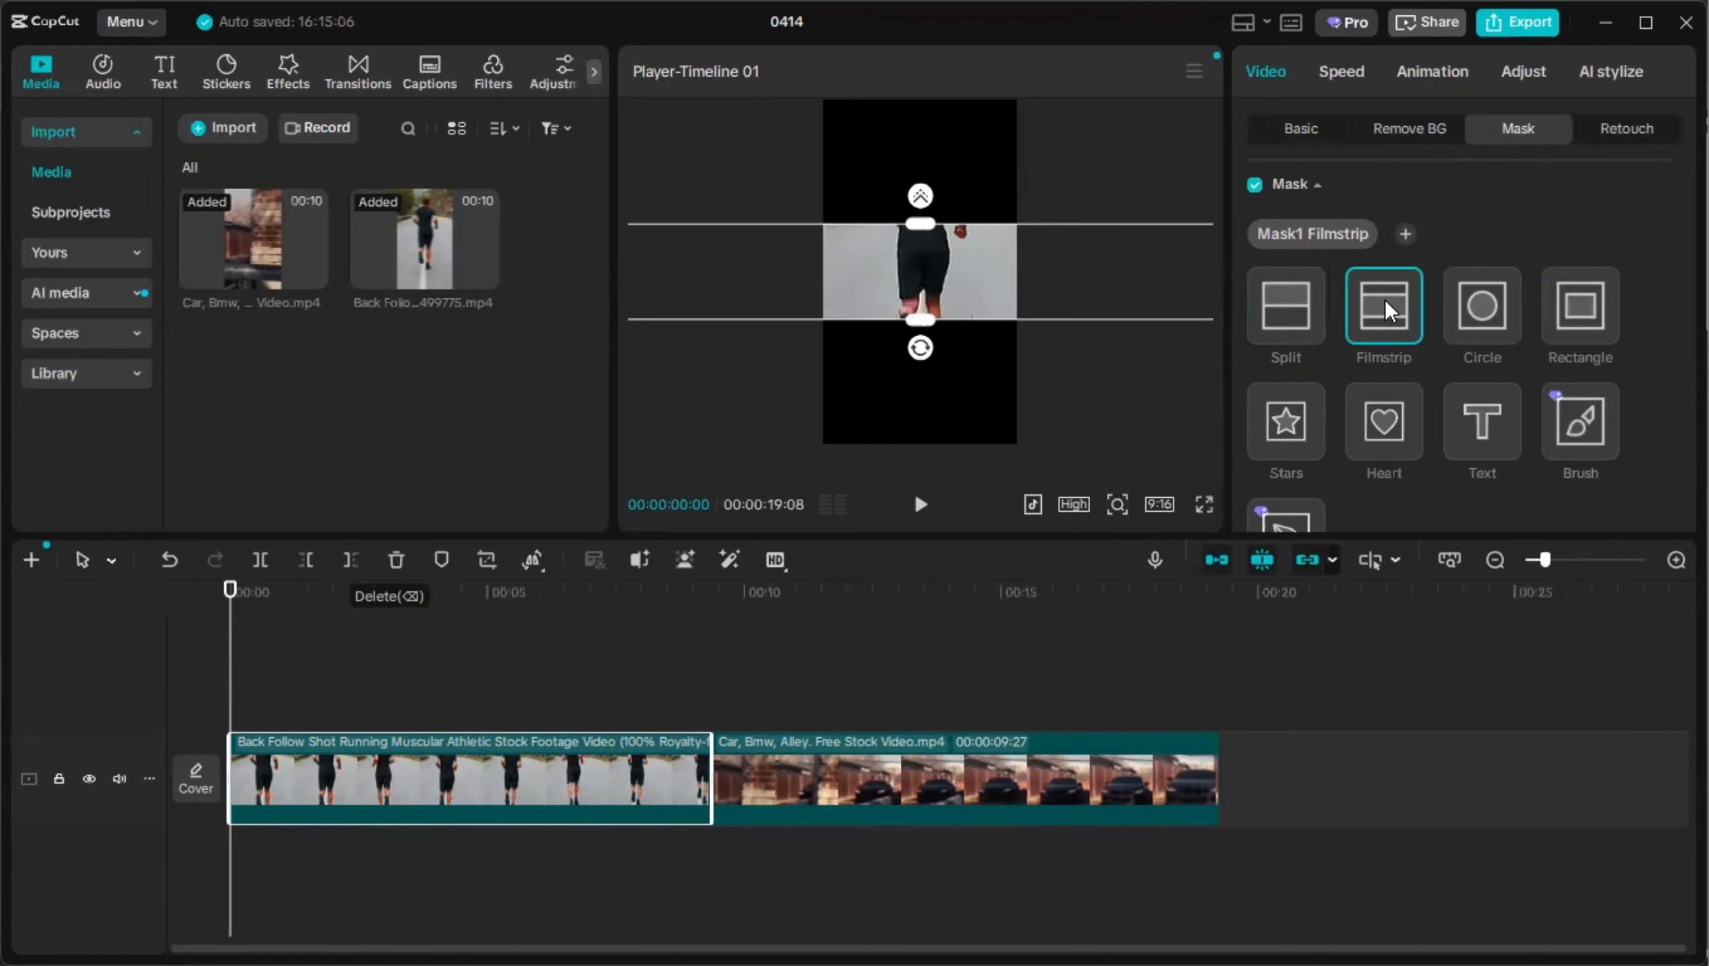
click(1495, 299)
click(1557, 305)
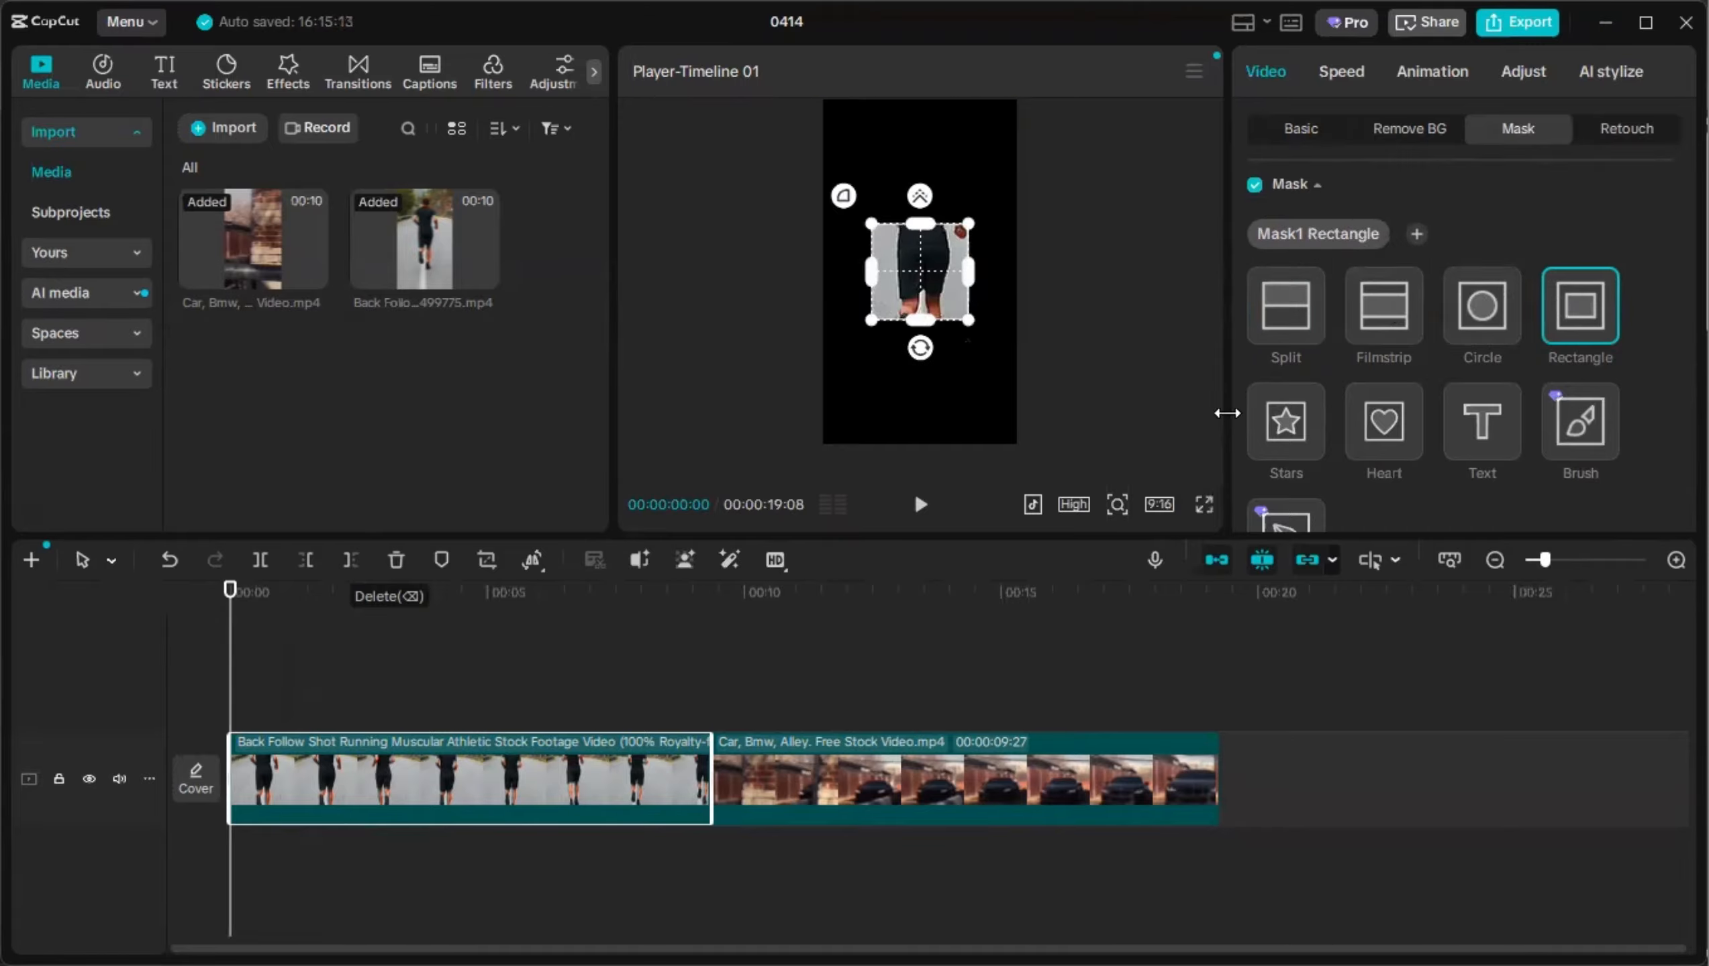
click(1276, 425)
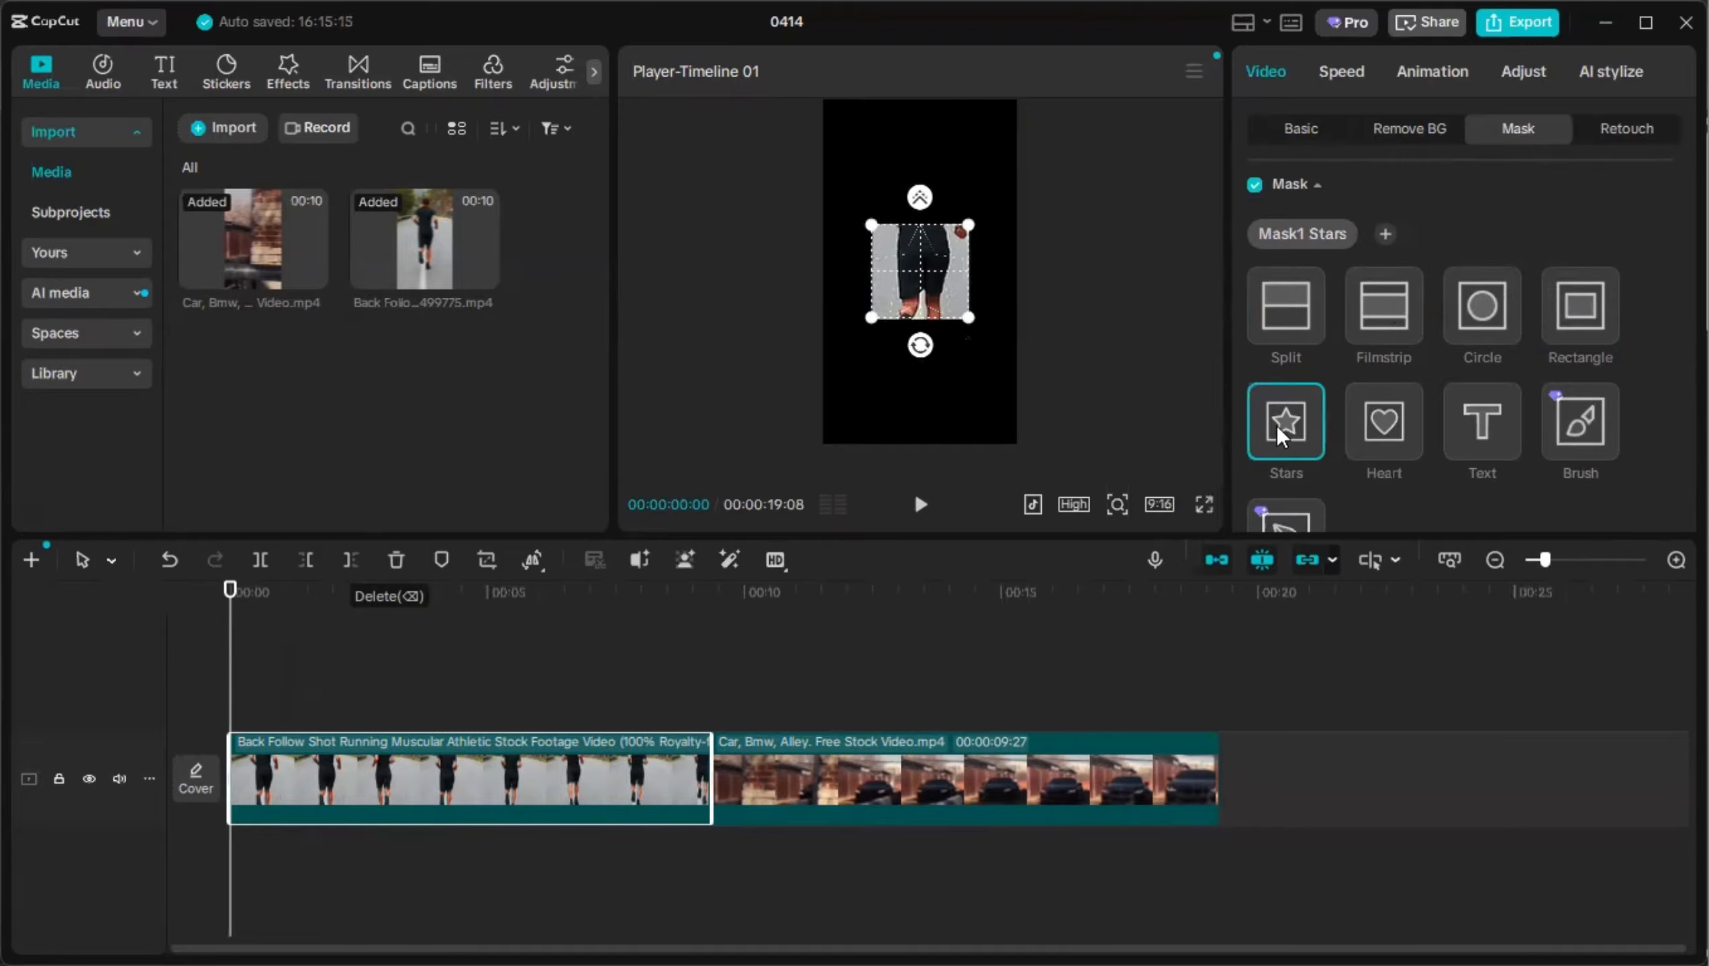
click(1375, 433)
click(1466, 432)
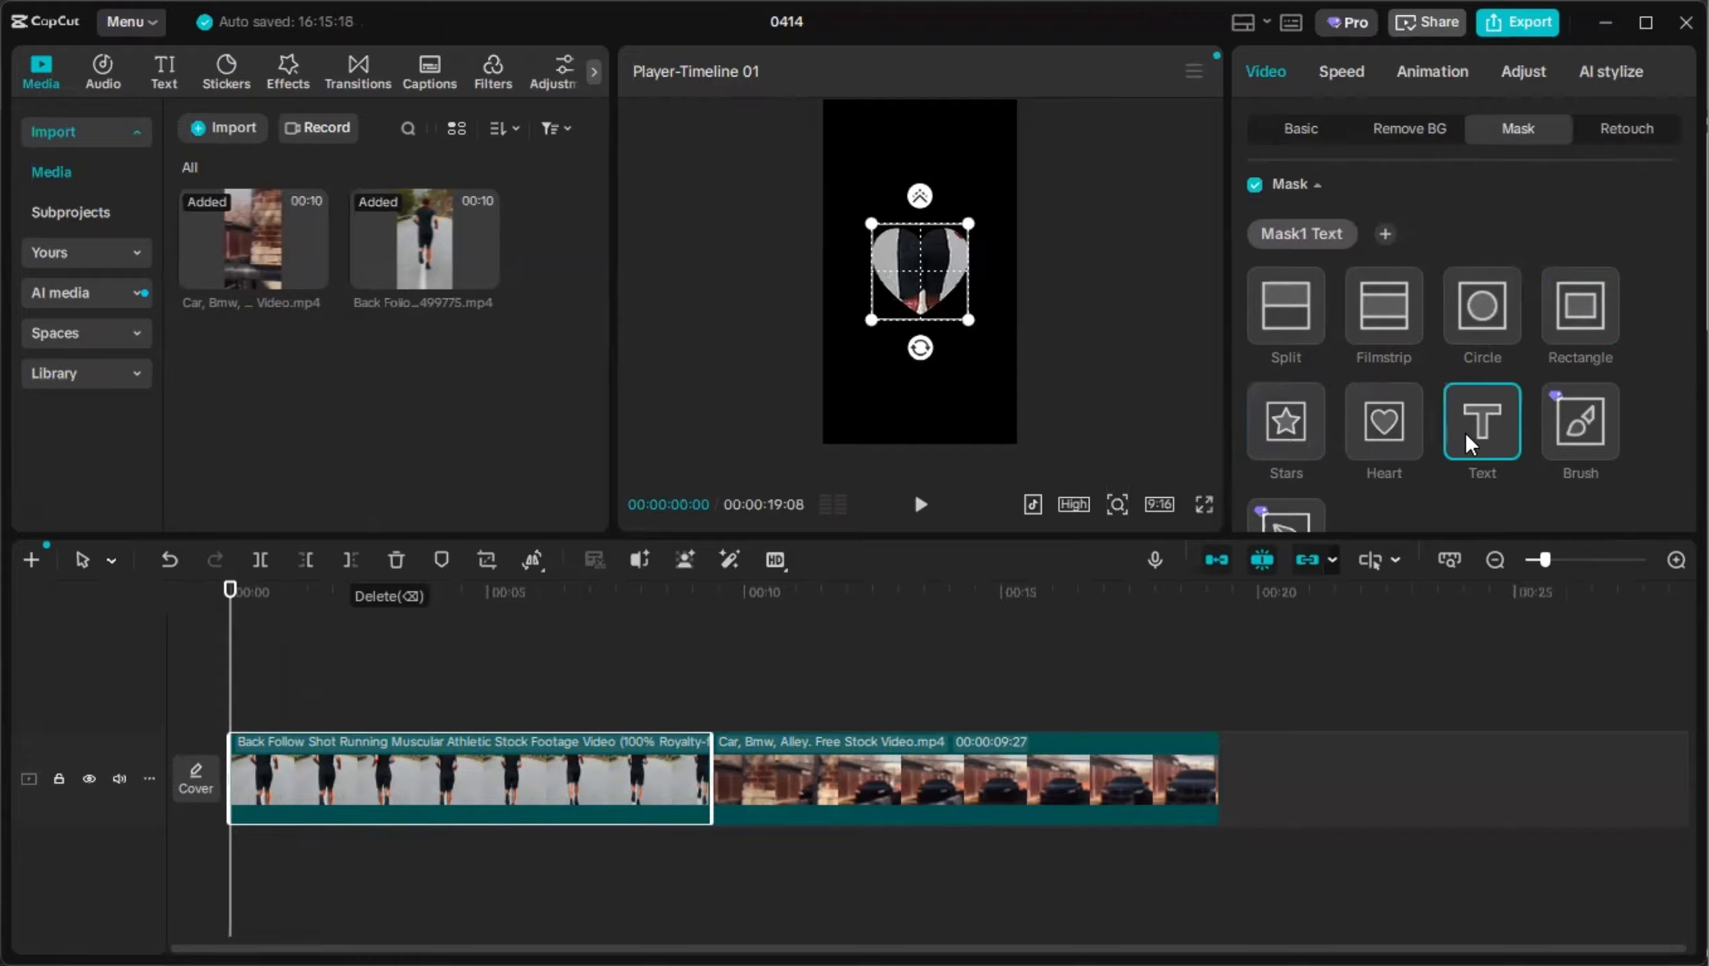
scroll(1566, 429, down, 2)
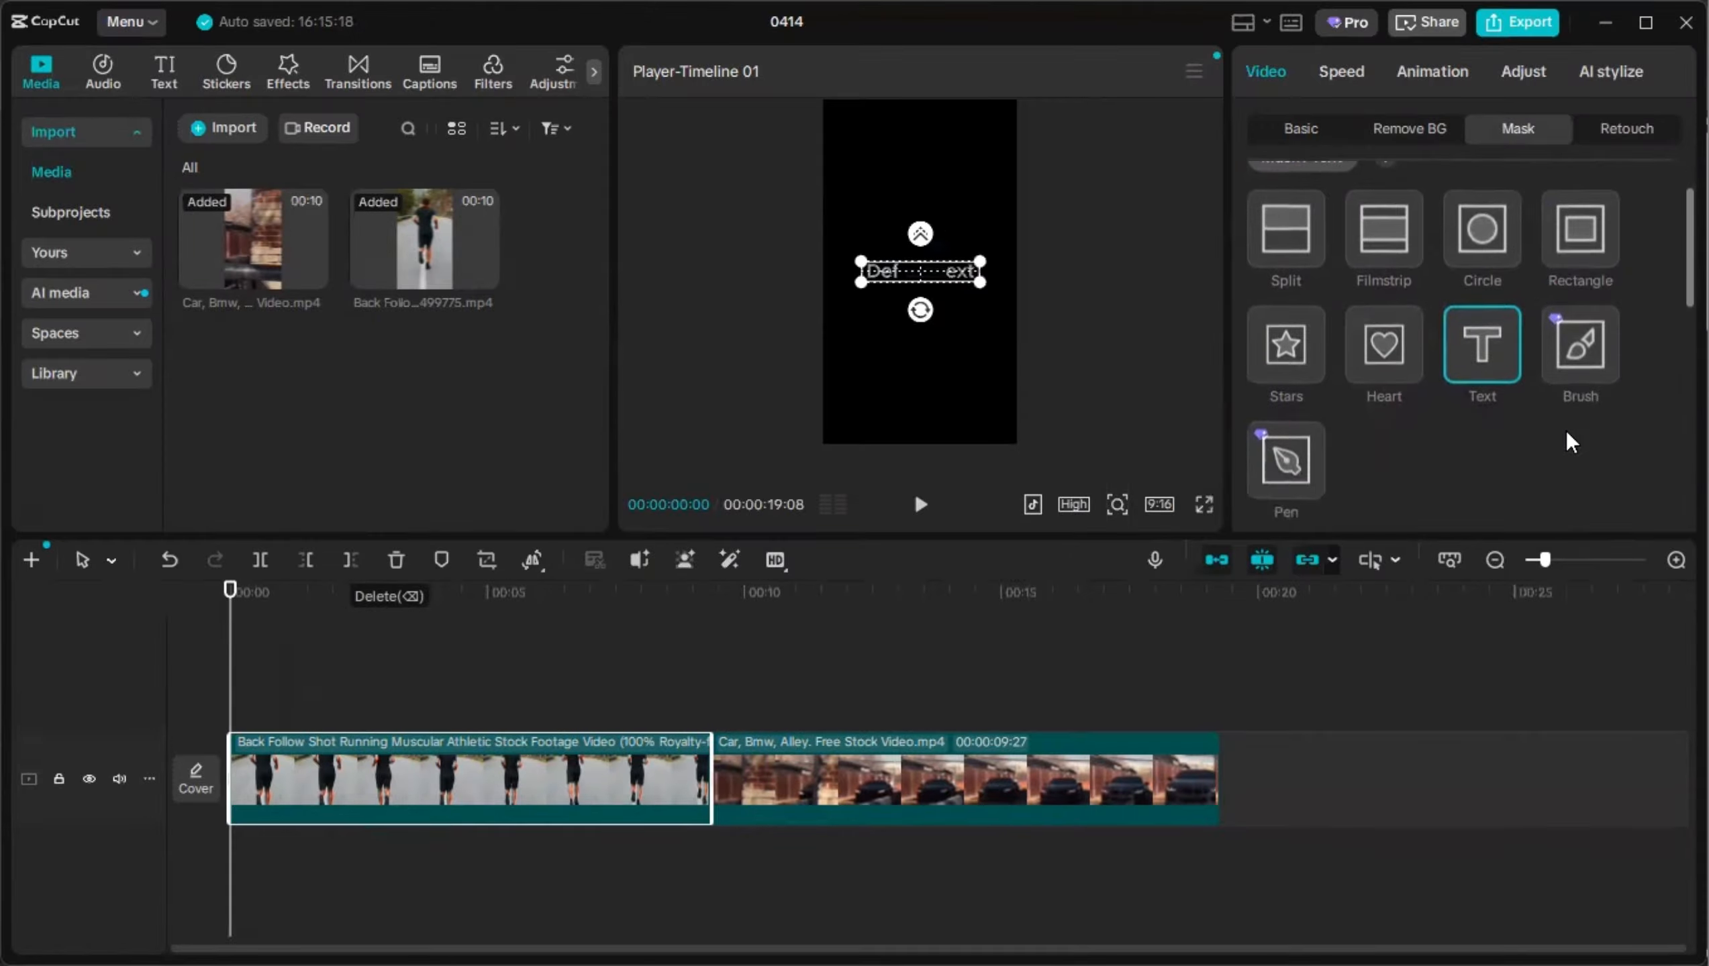
scroll(1406, 402, up, 1)
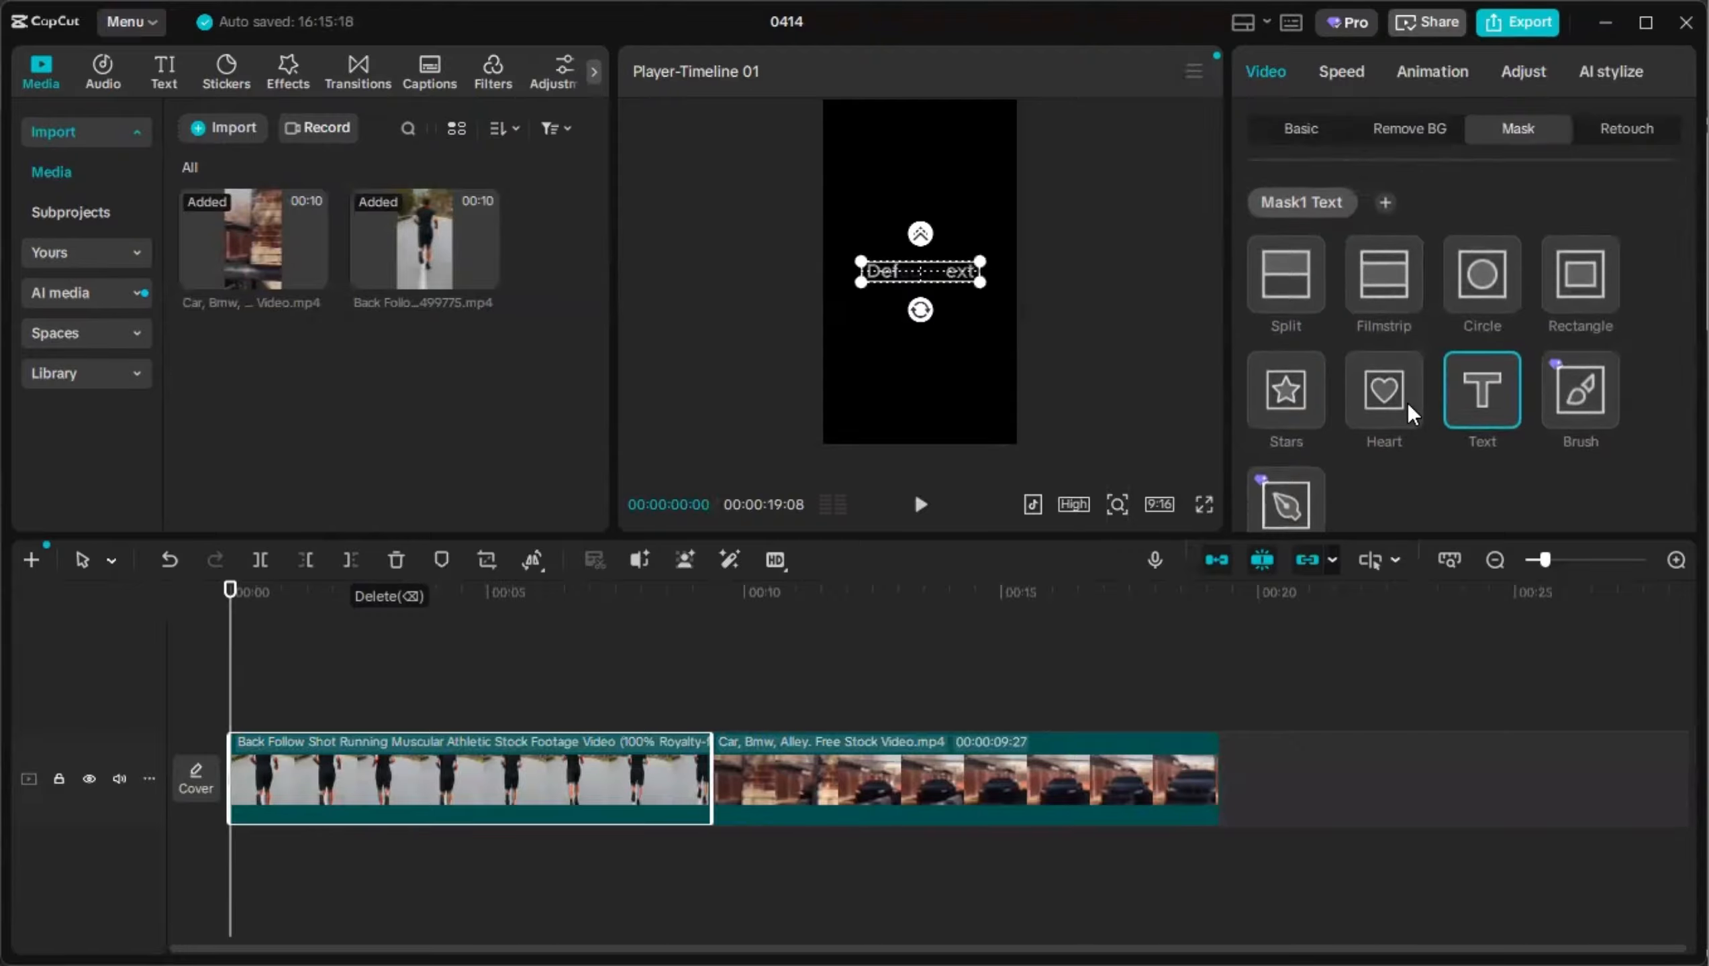
Apply a Split mask to the running clip, rotate it to -90°, and place its line at the frame's right edge, X about 249.
click(1293, 275)
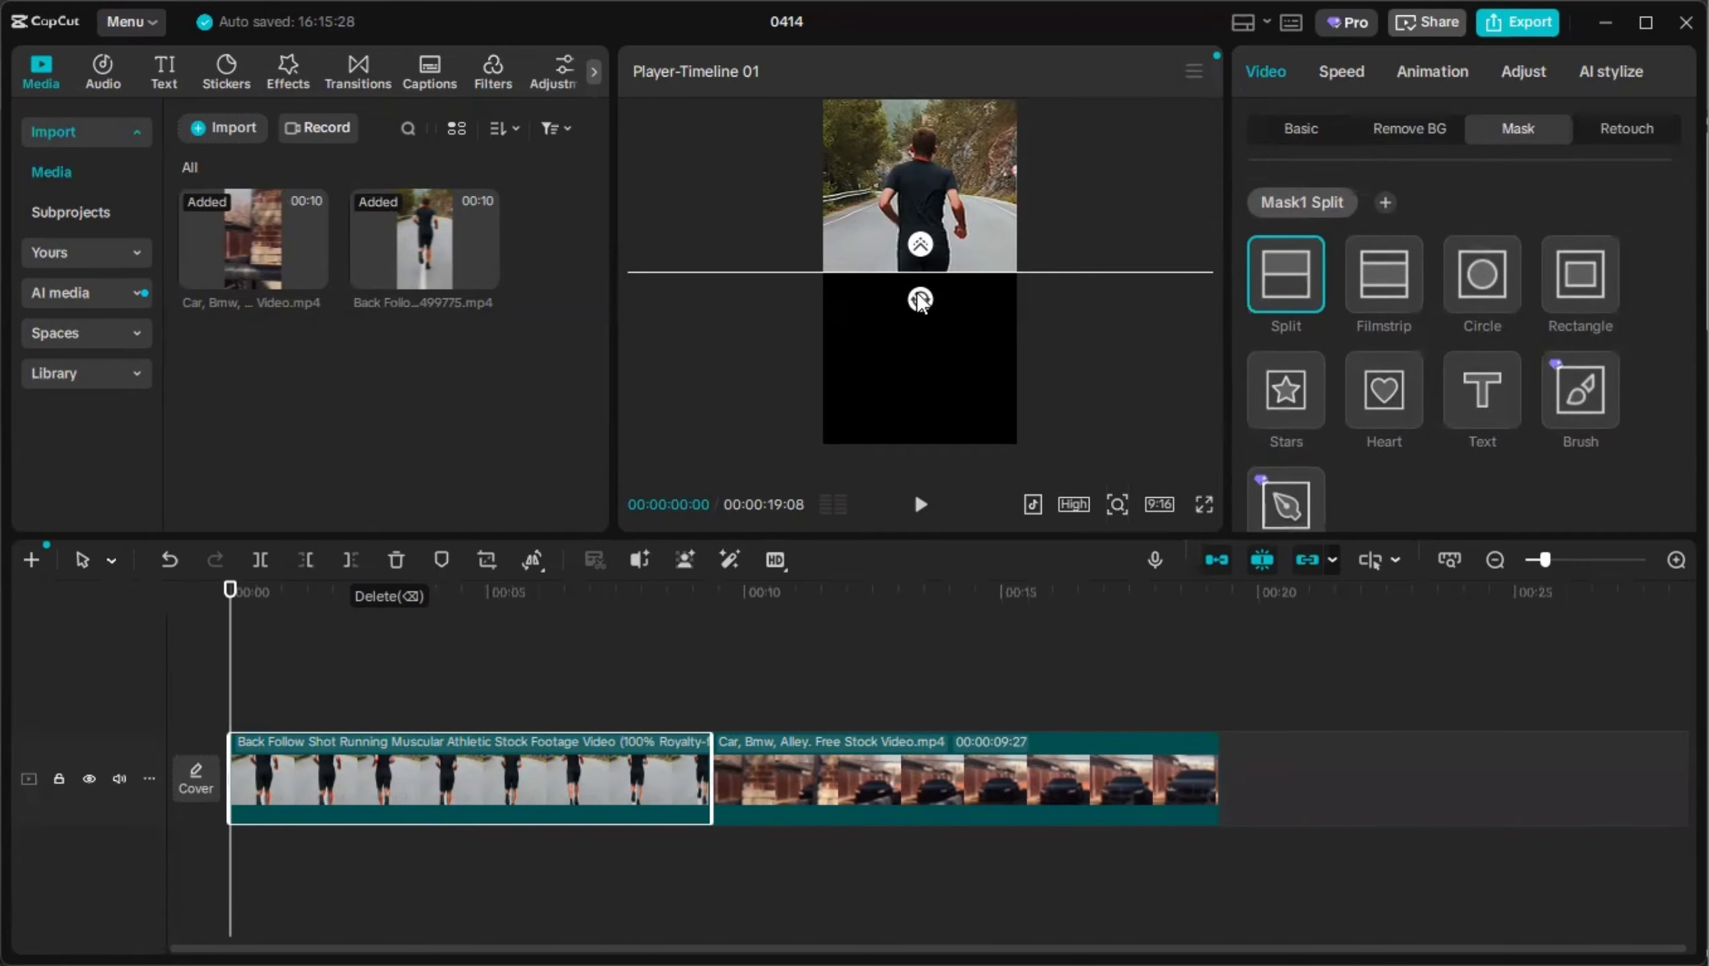
drag(920, 300, 1030, 294)
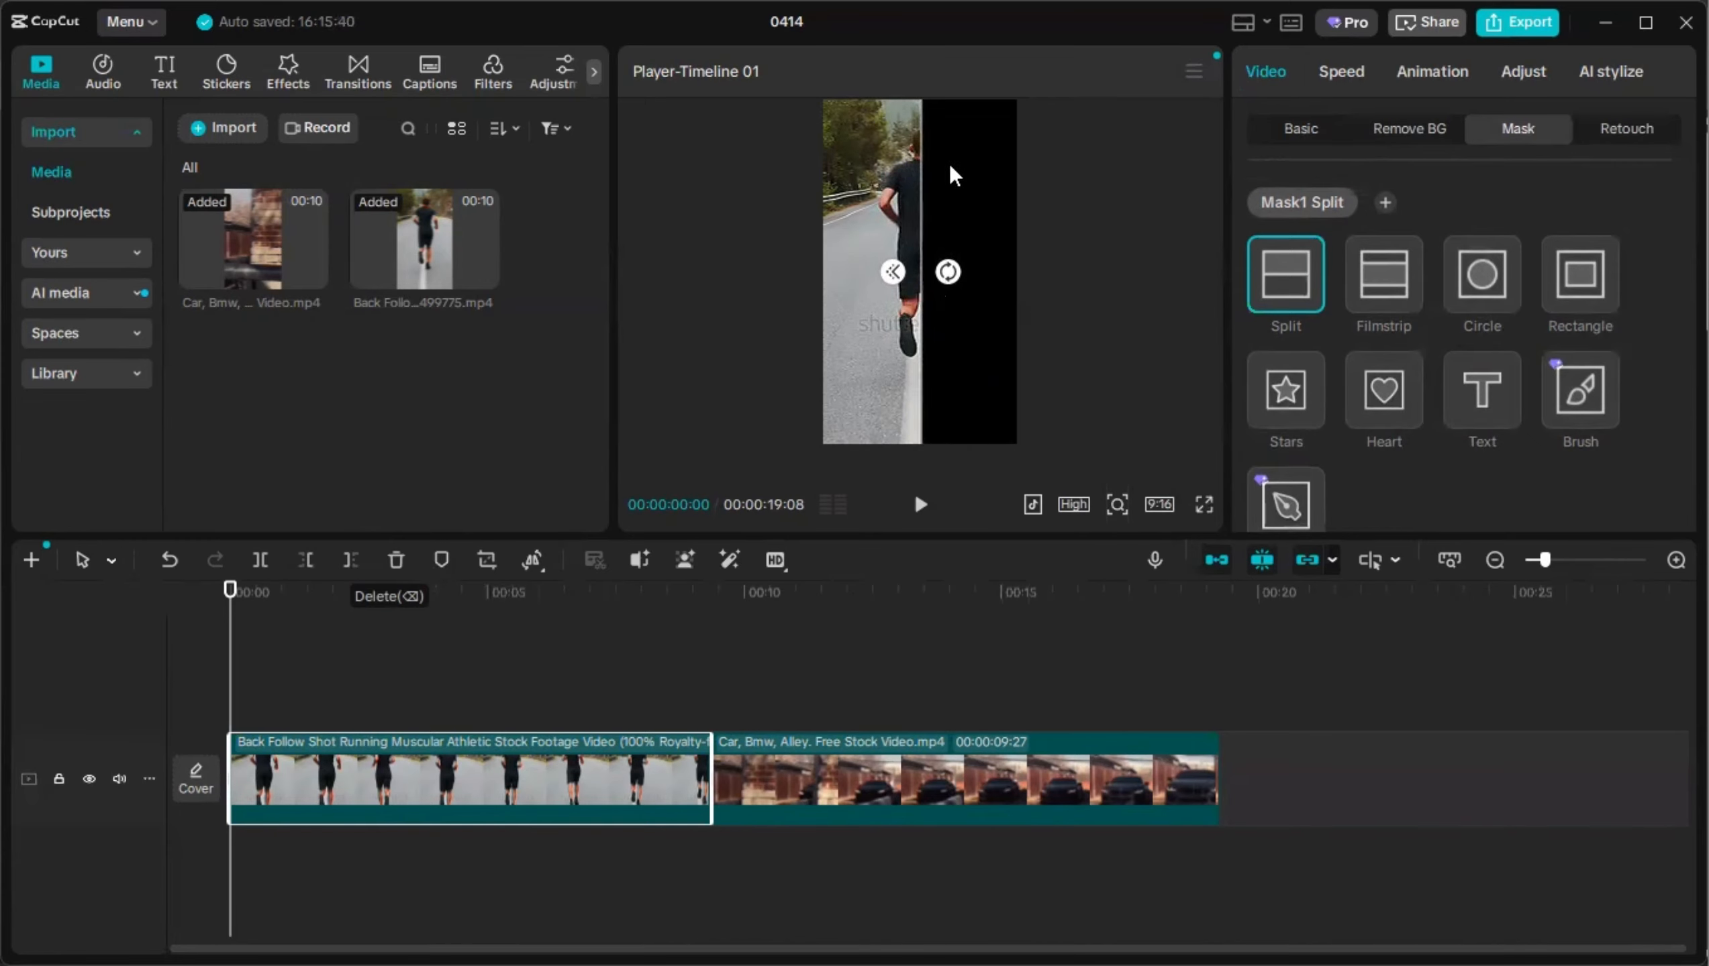
drag(924, 133, 1018, 165)
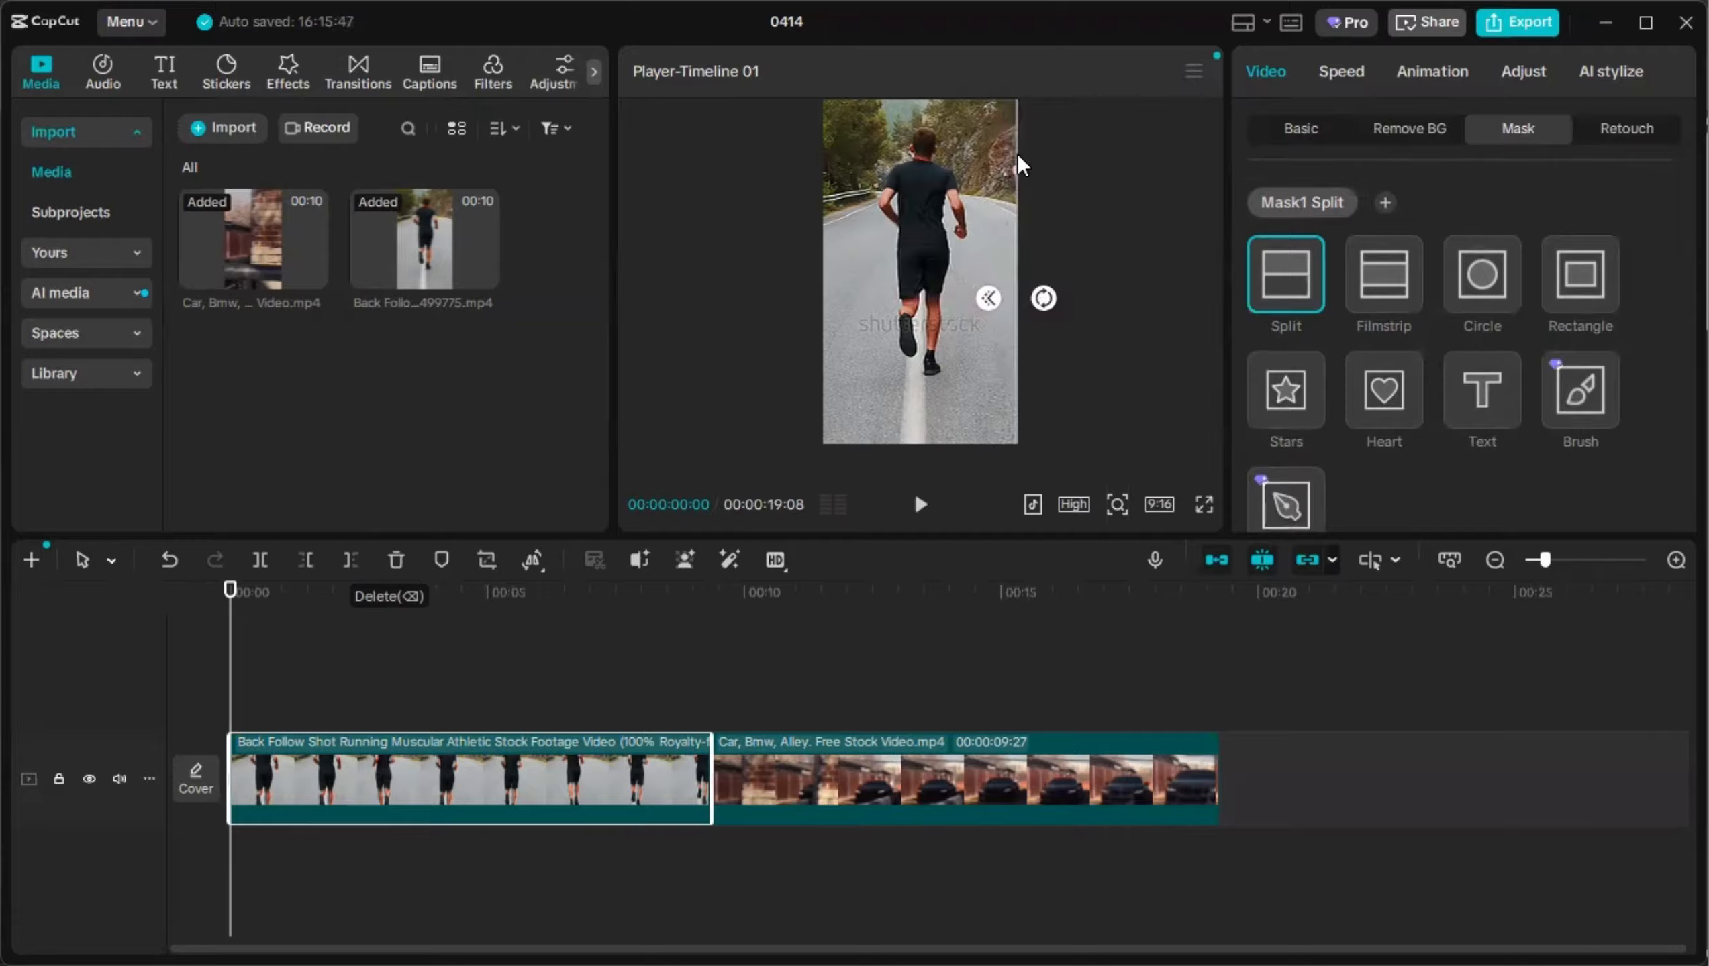
Add a keyframe for all mask settings at the start of the running clip.
scroll(1503, 370, down, 3)
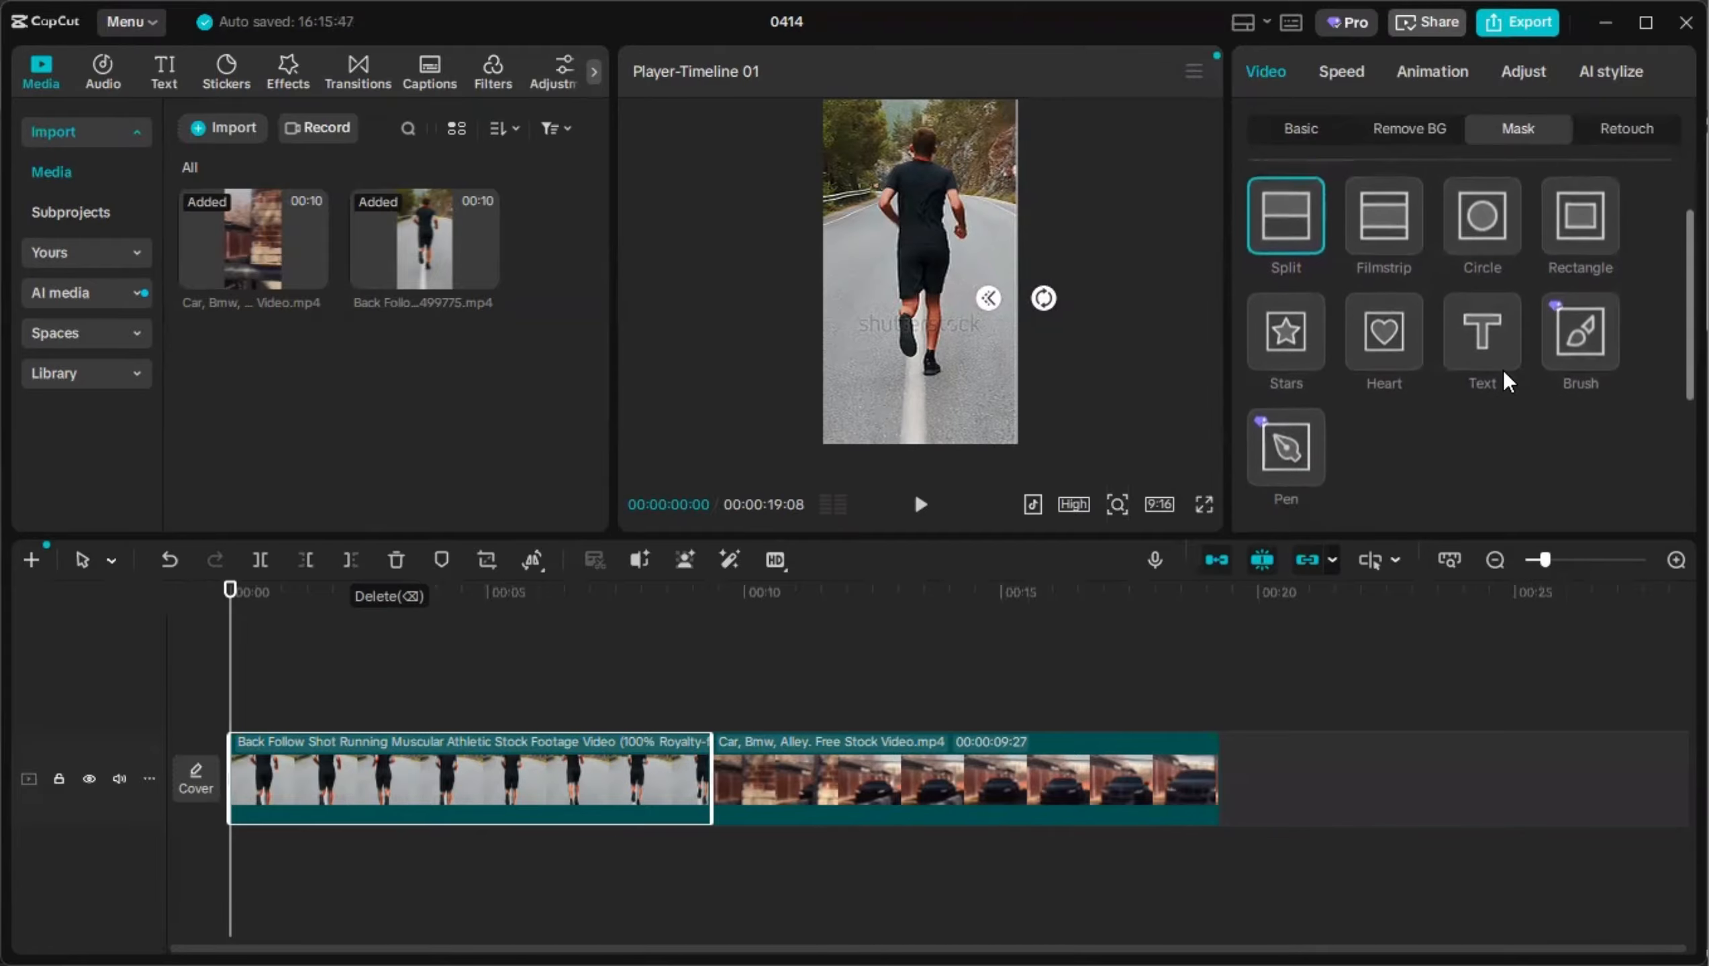
scroll(1503, 371, down, 1)
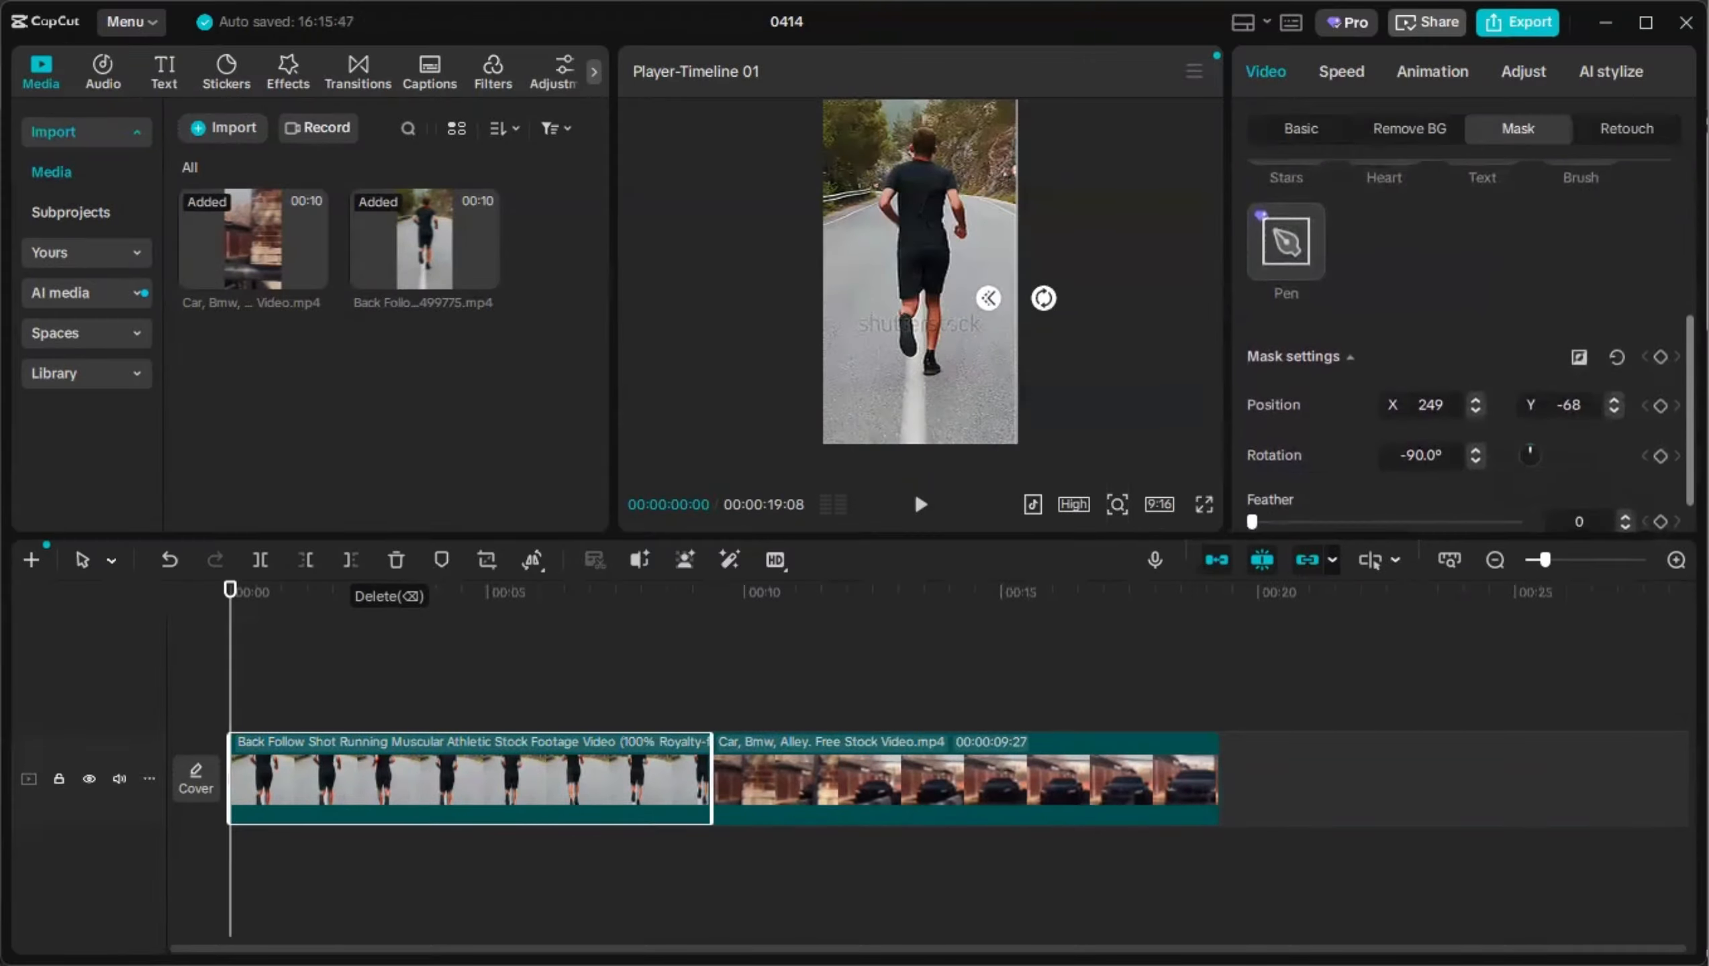
click(1660, 357)
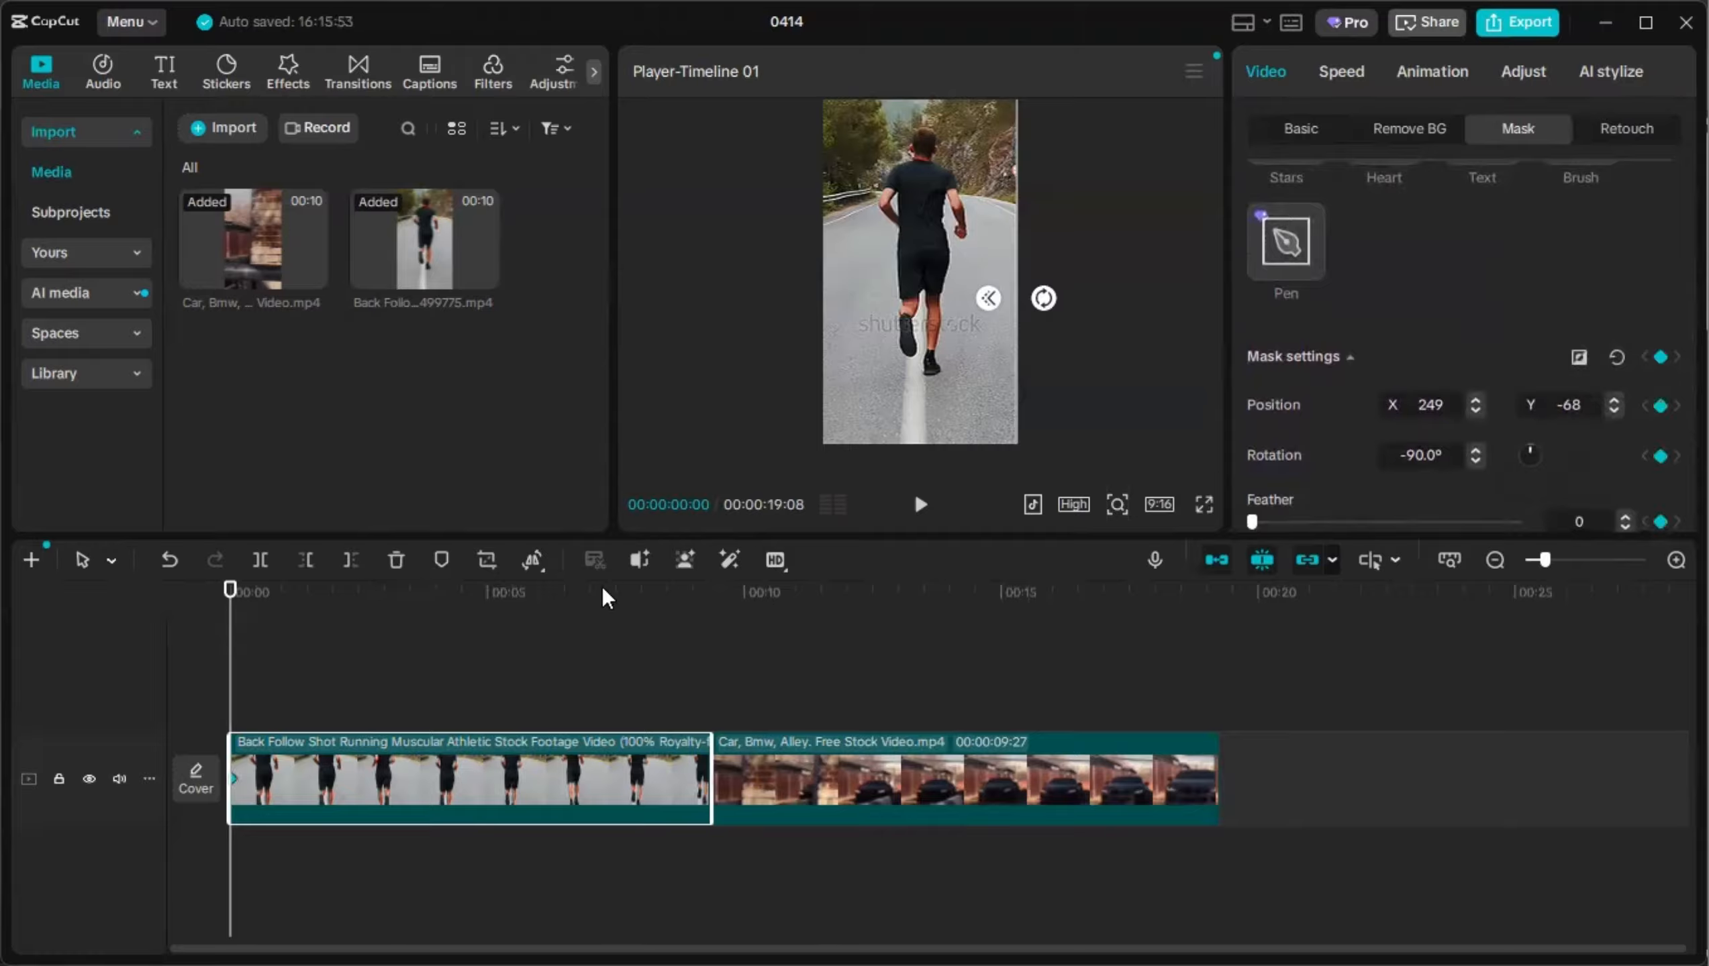
Keyframe the mask line inward from the frame's right edge, to X about 206 at 00:00:00:12 and about 177 at 00:00:00:27.
drag(230, 606, 250, 607)
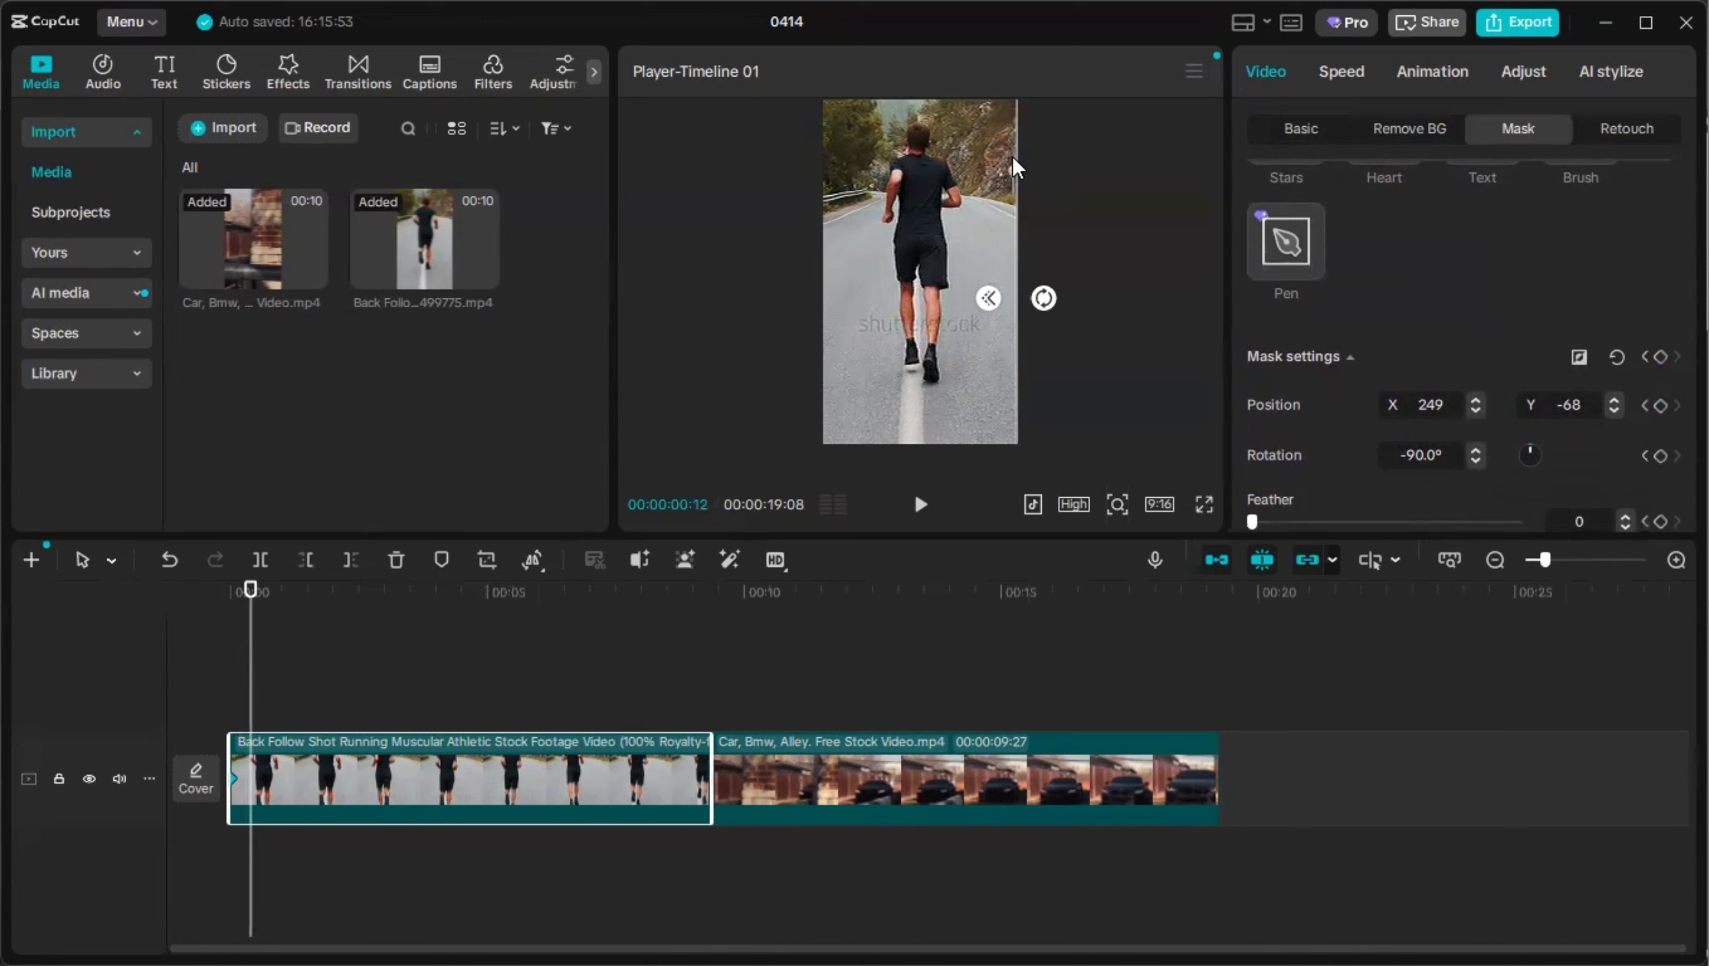
drag(1012, 157, 997, 156)
drag(242, 600, 277, 619)
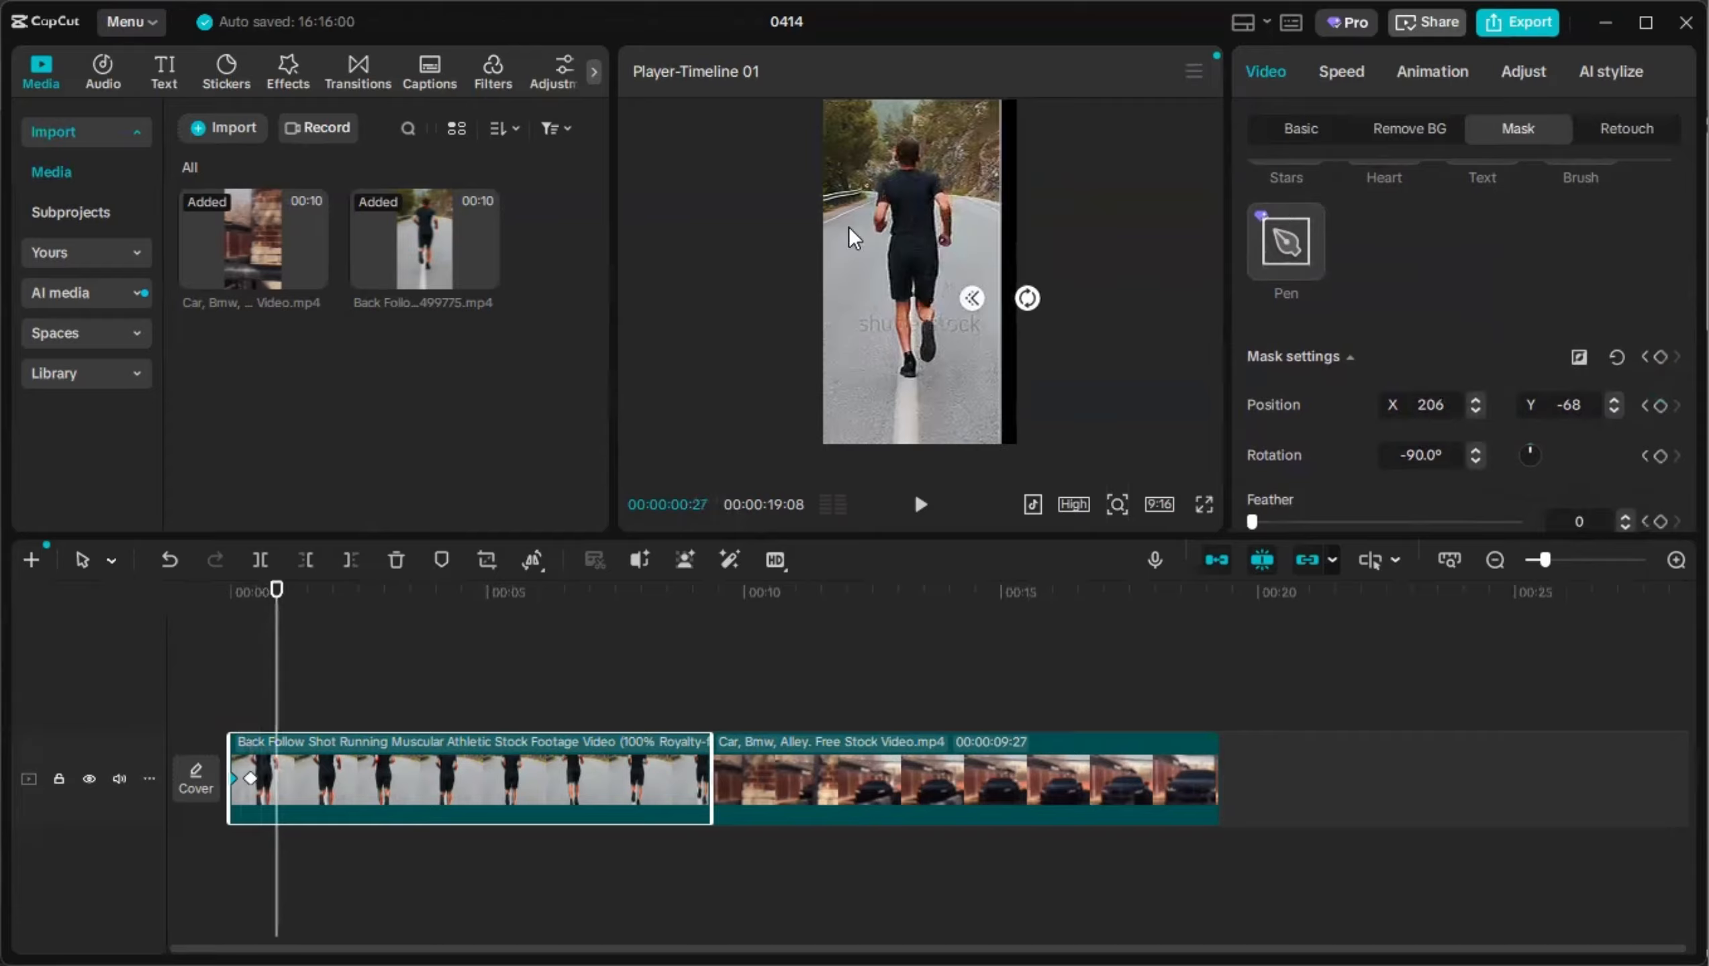
drag(1003, 139, 989, 139)
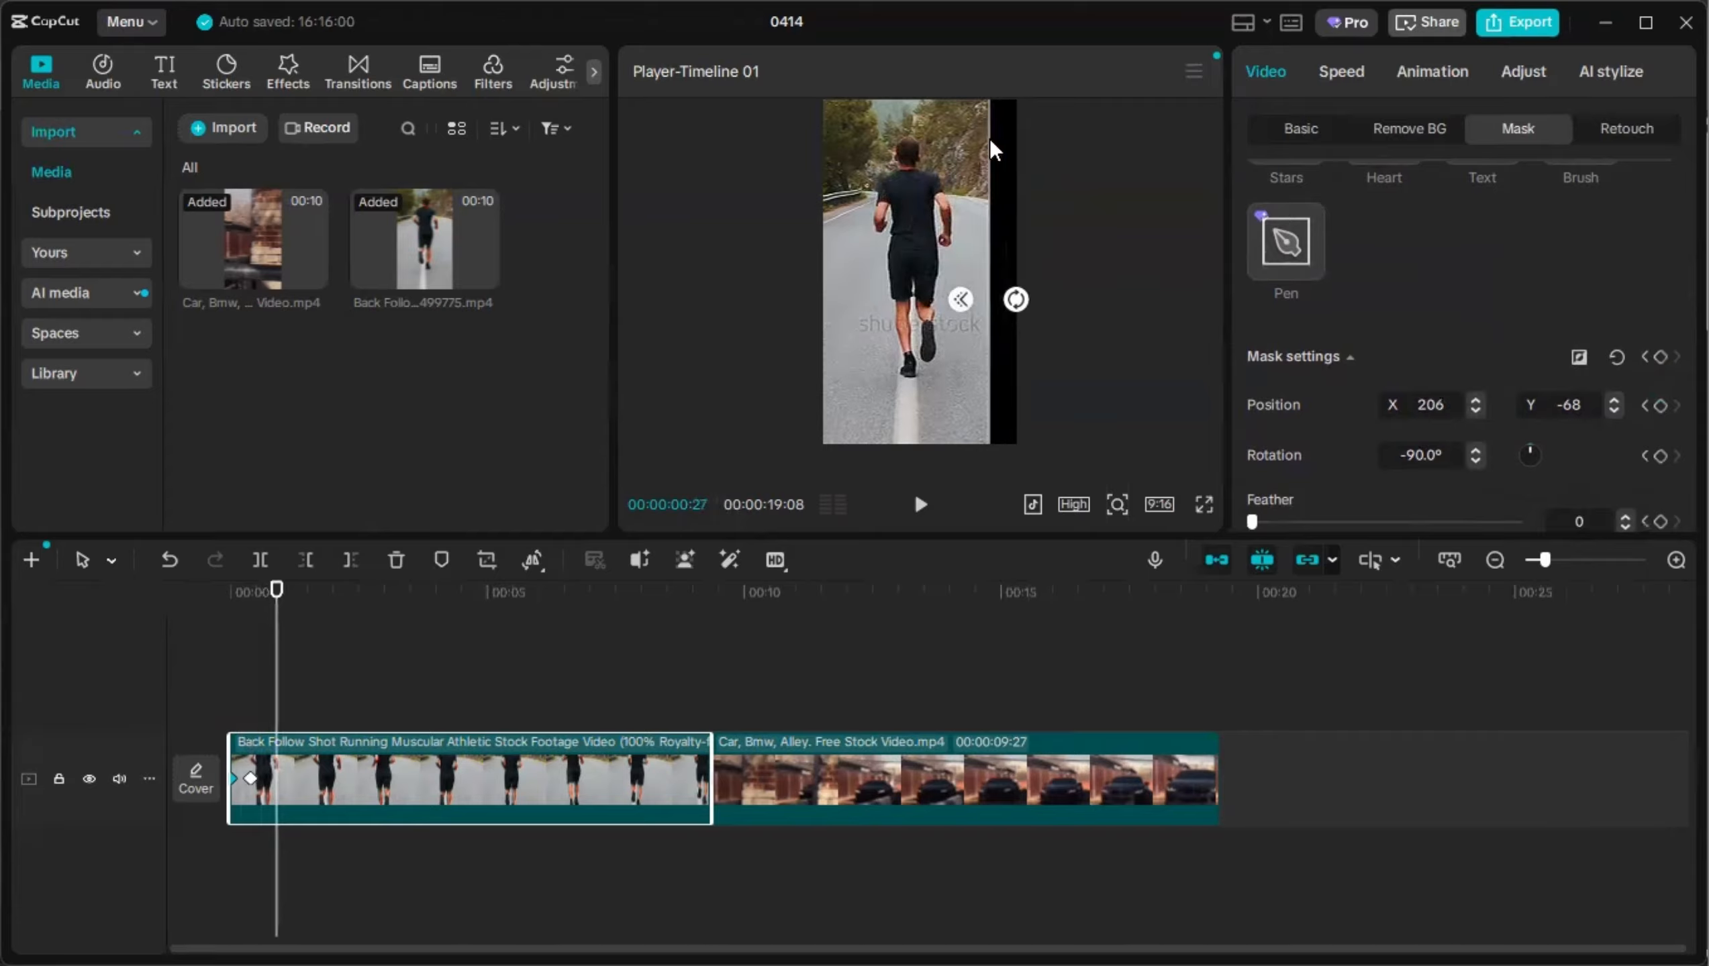
Keyframe the mask line across the runner, to X about 98 at 00:00:01:07 and about 39 at 00:00:01:22.
drag(277, 598, 293, 599)
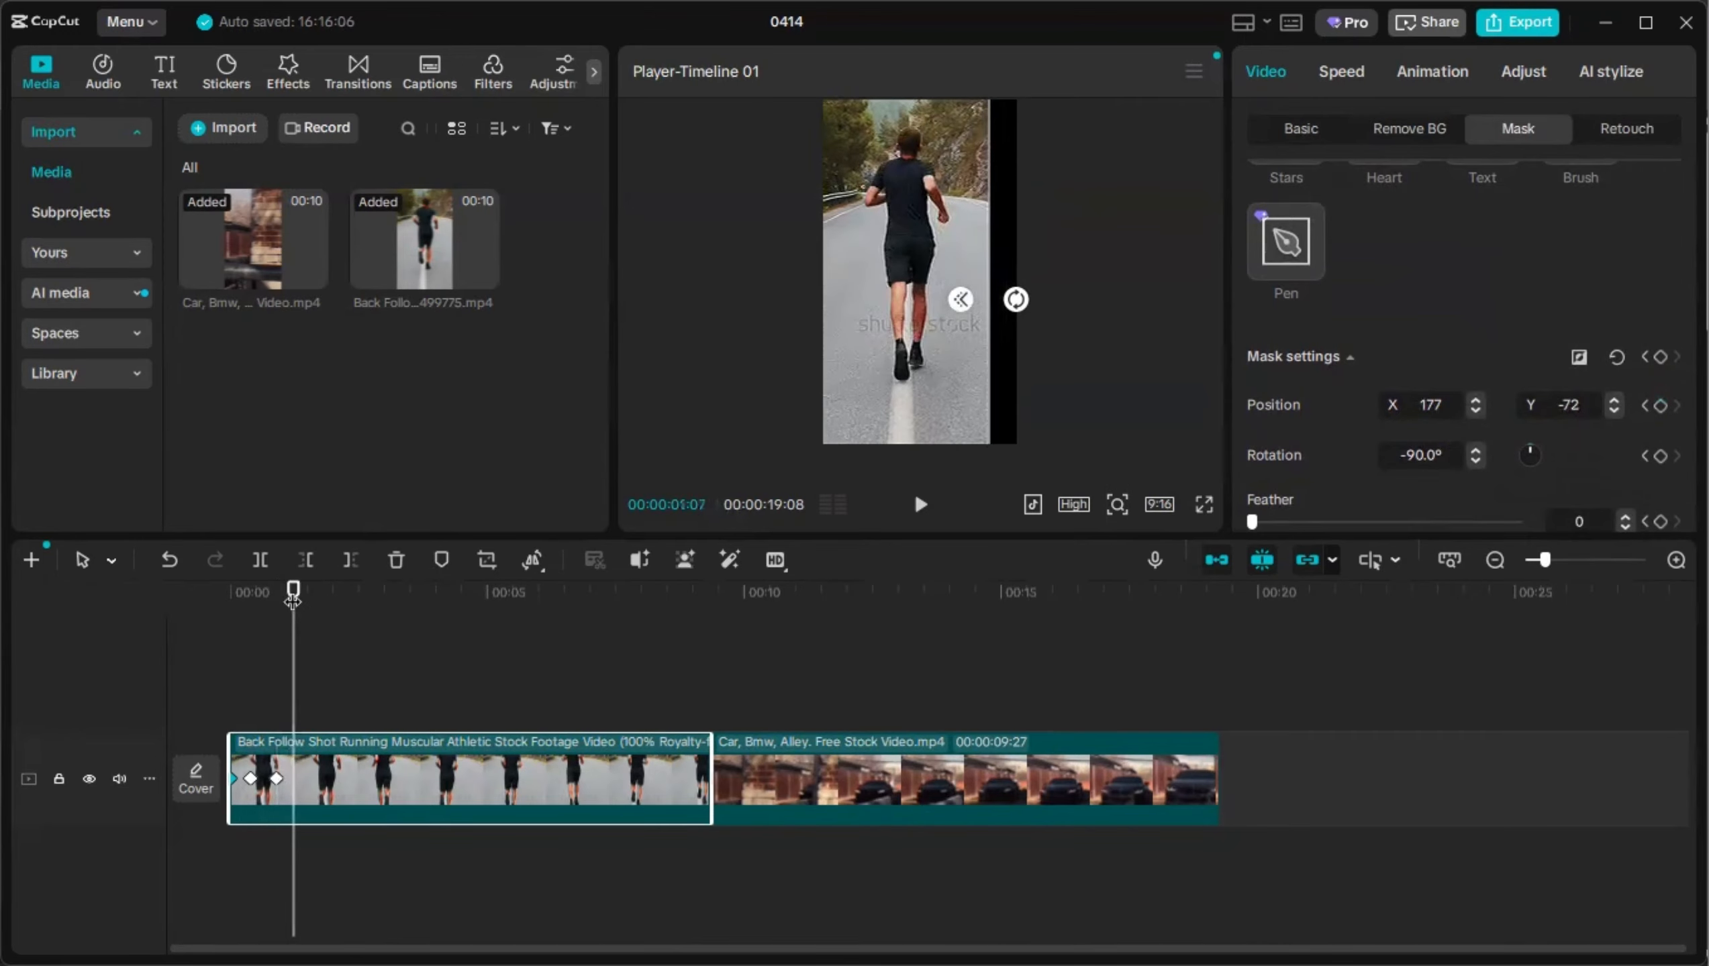
drag(990, 173, 958, 176)
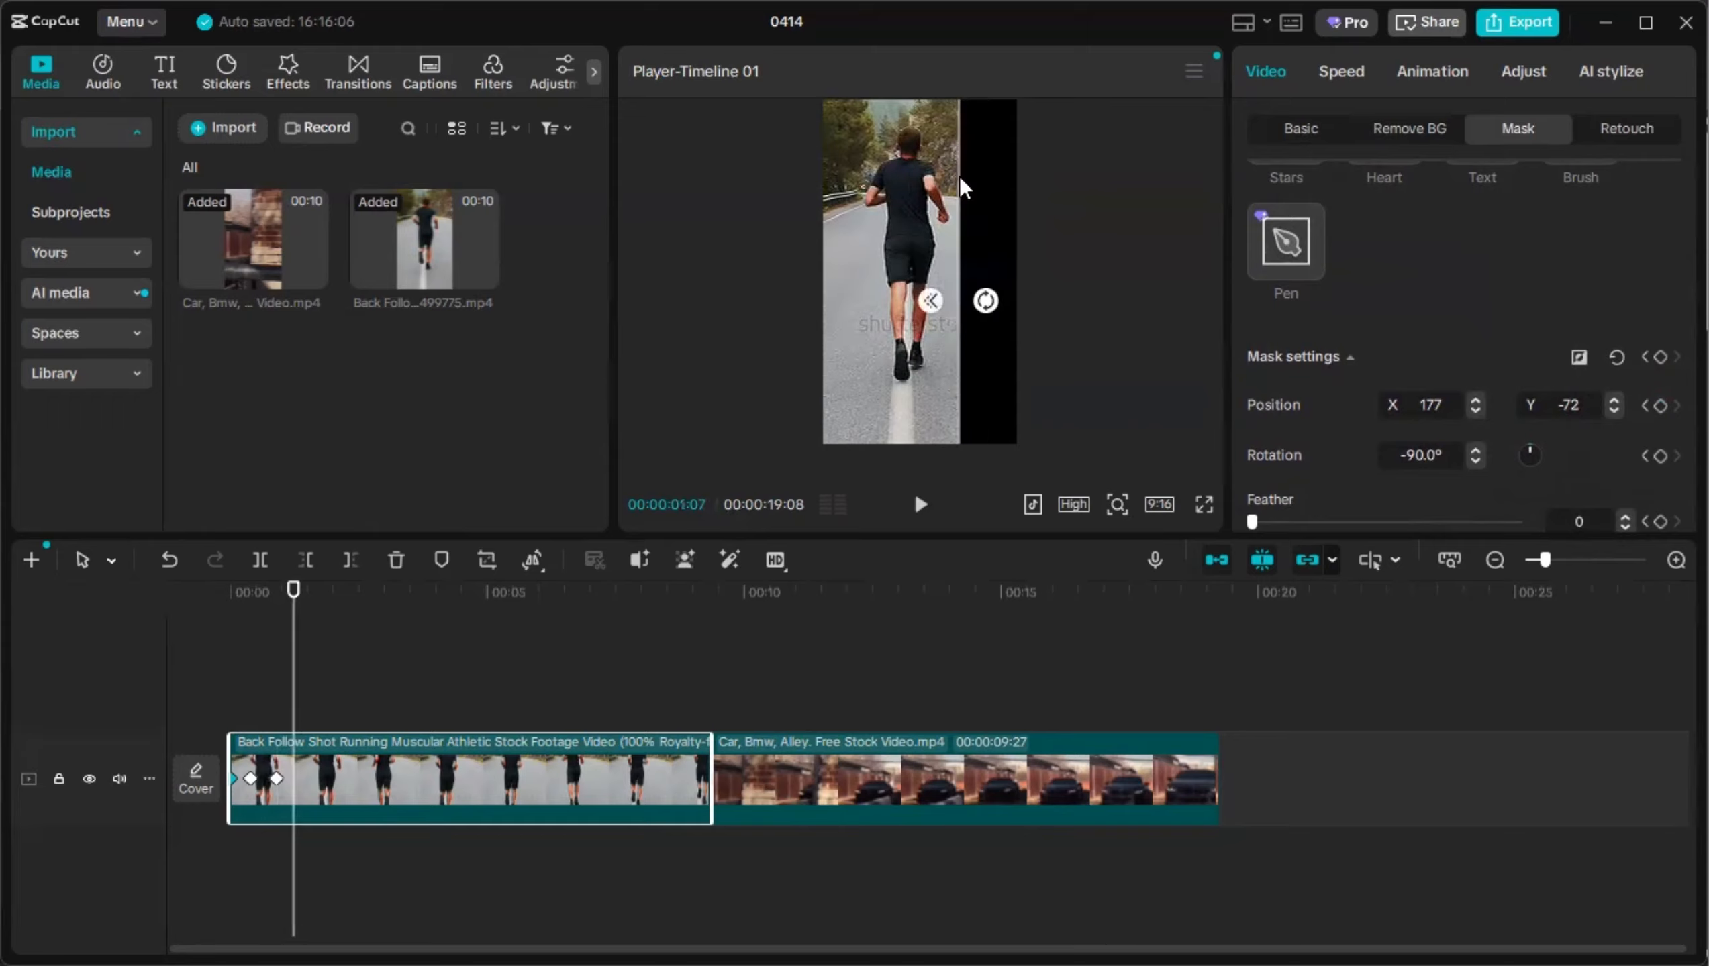
drag(293, 592, 319, 606)
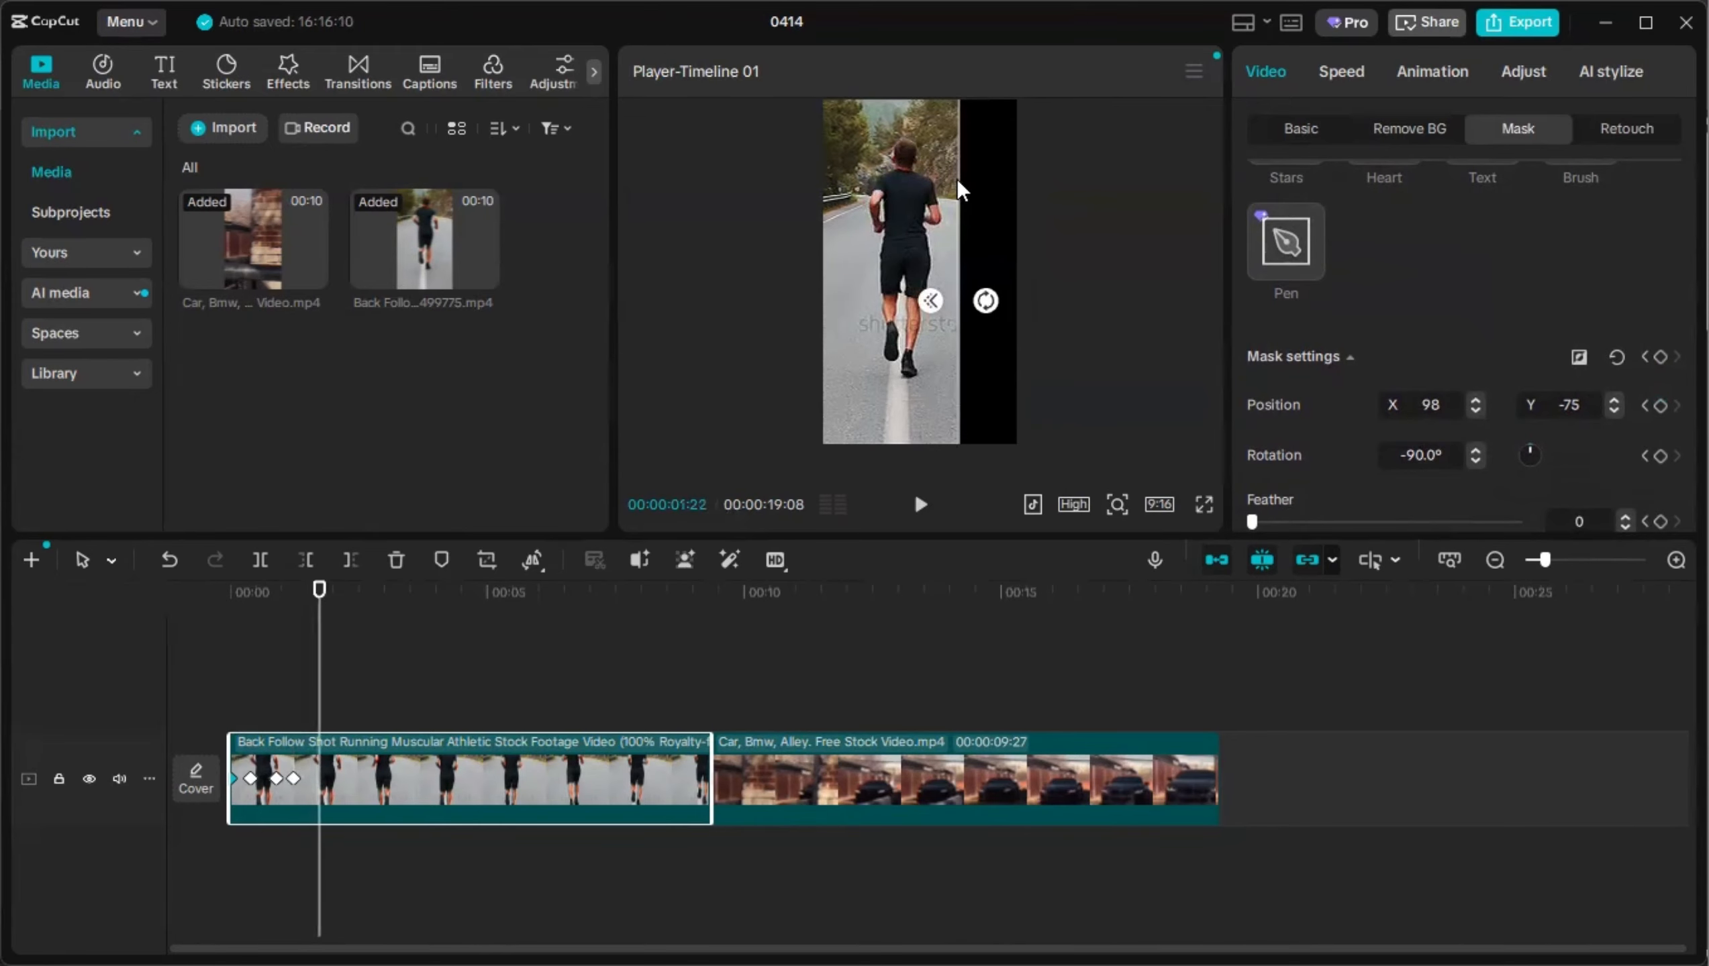
drag(959, 188, 937, 187)
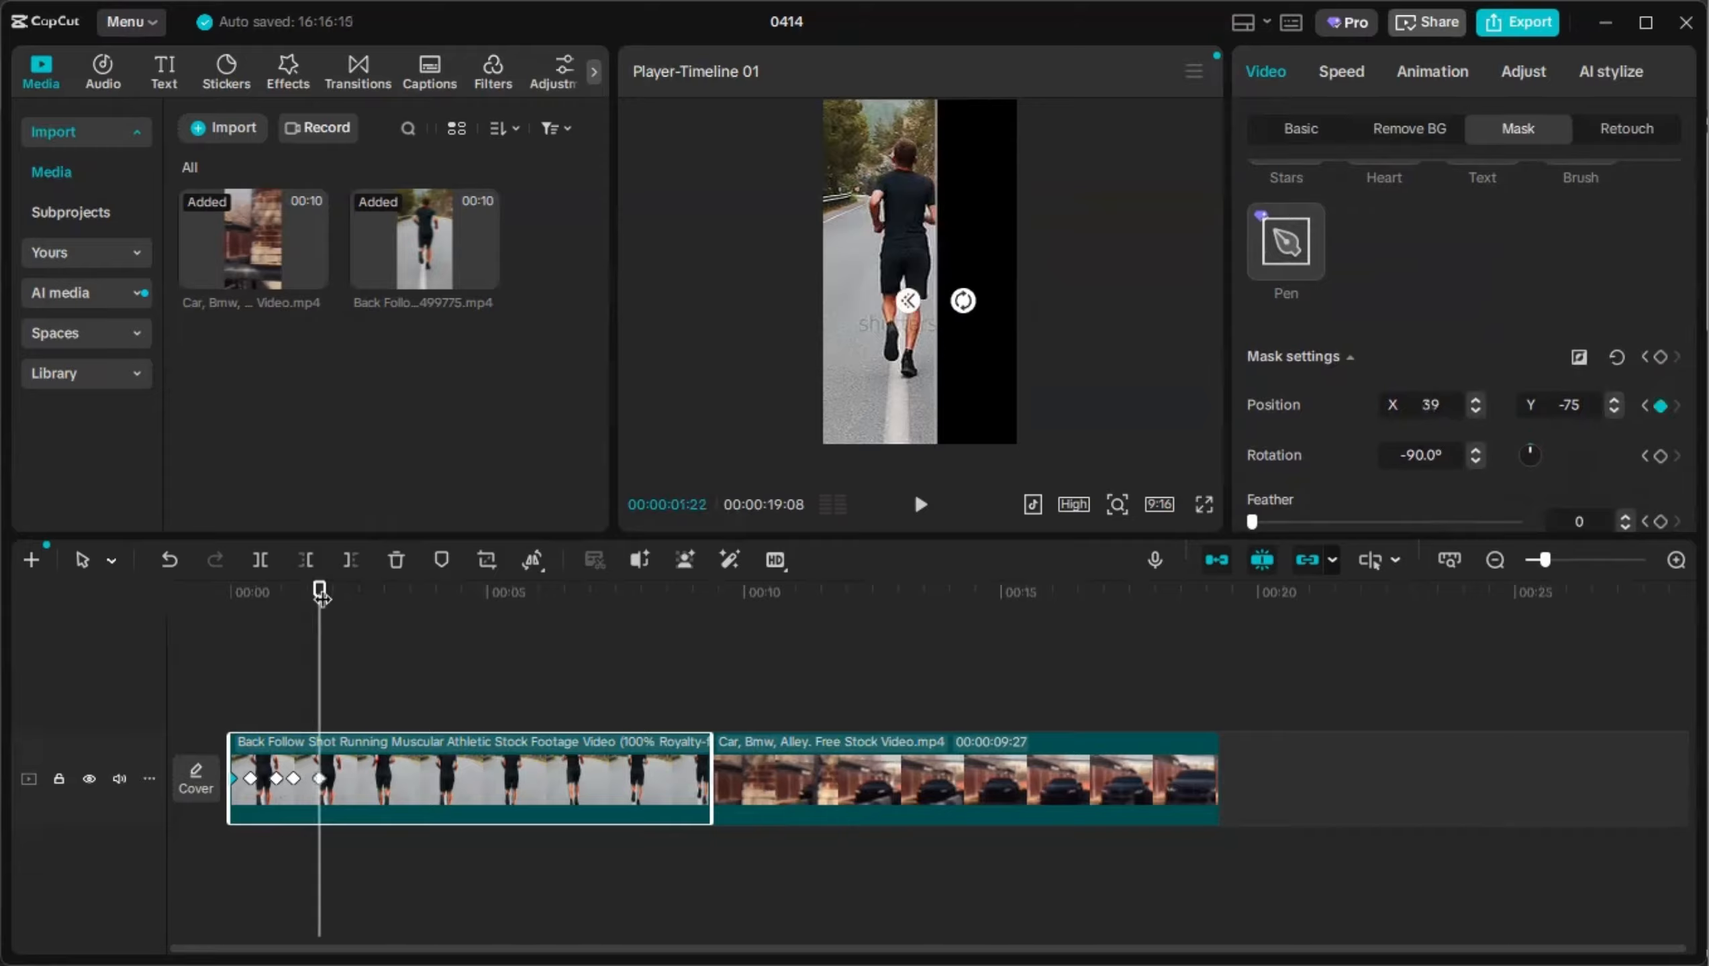
Keyframe the mask line towards the frame's left edge, to X about -124 at 00:00:02:11 and about -230 at 00:00:03:08.
click(352, 594)
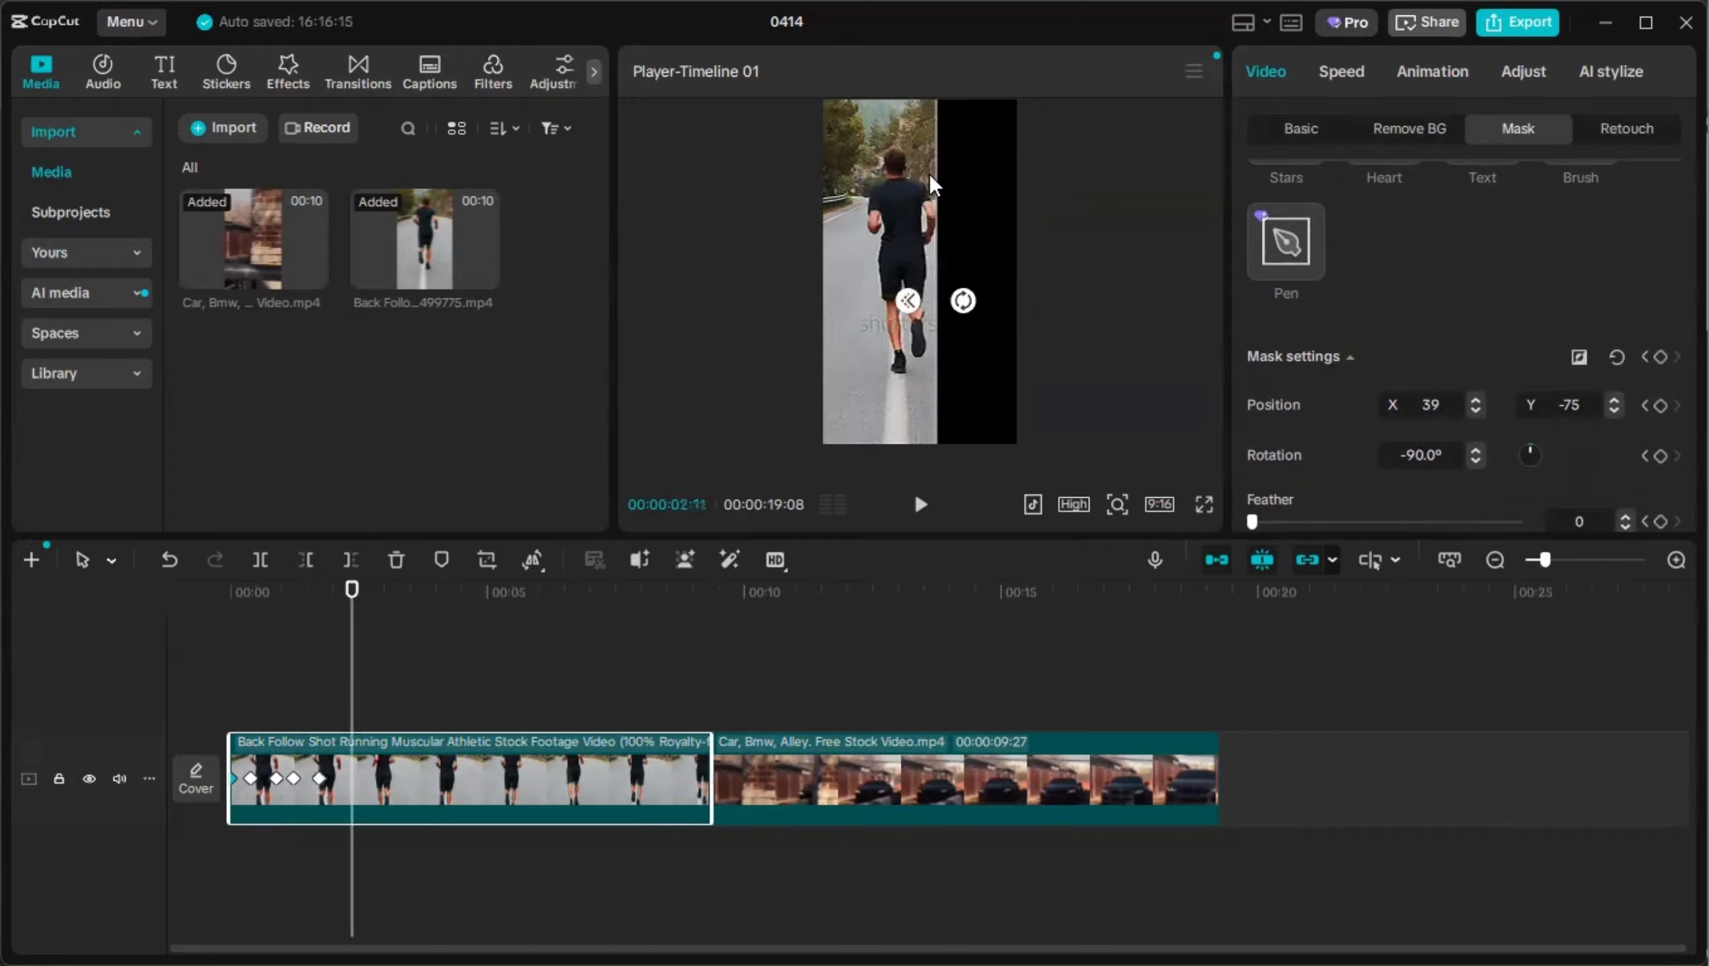
drag(931, 176, 869, 176)
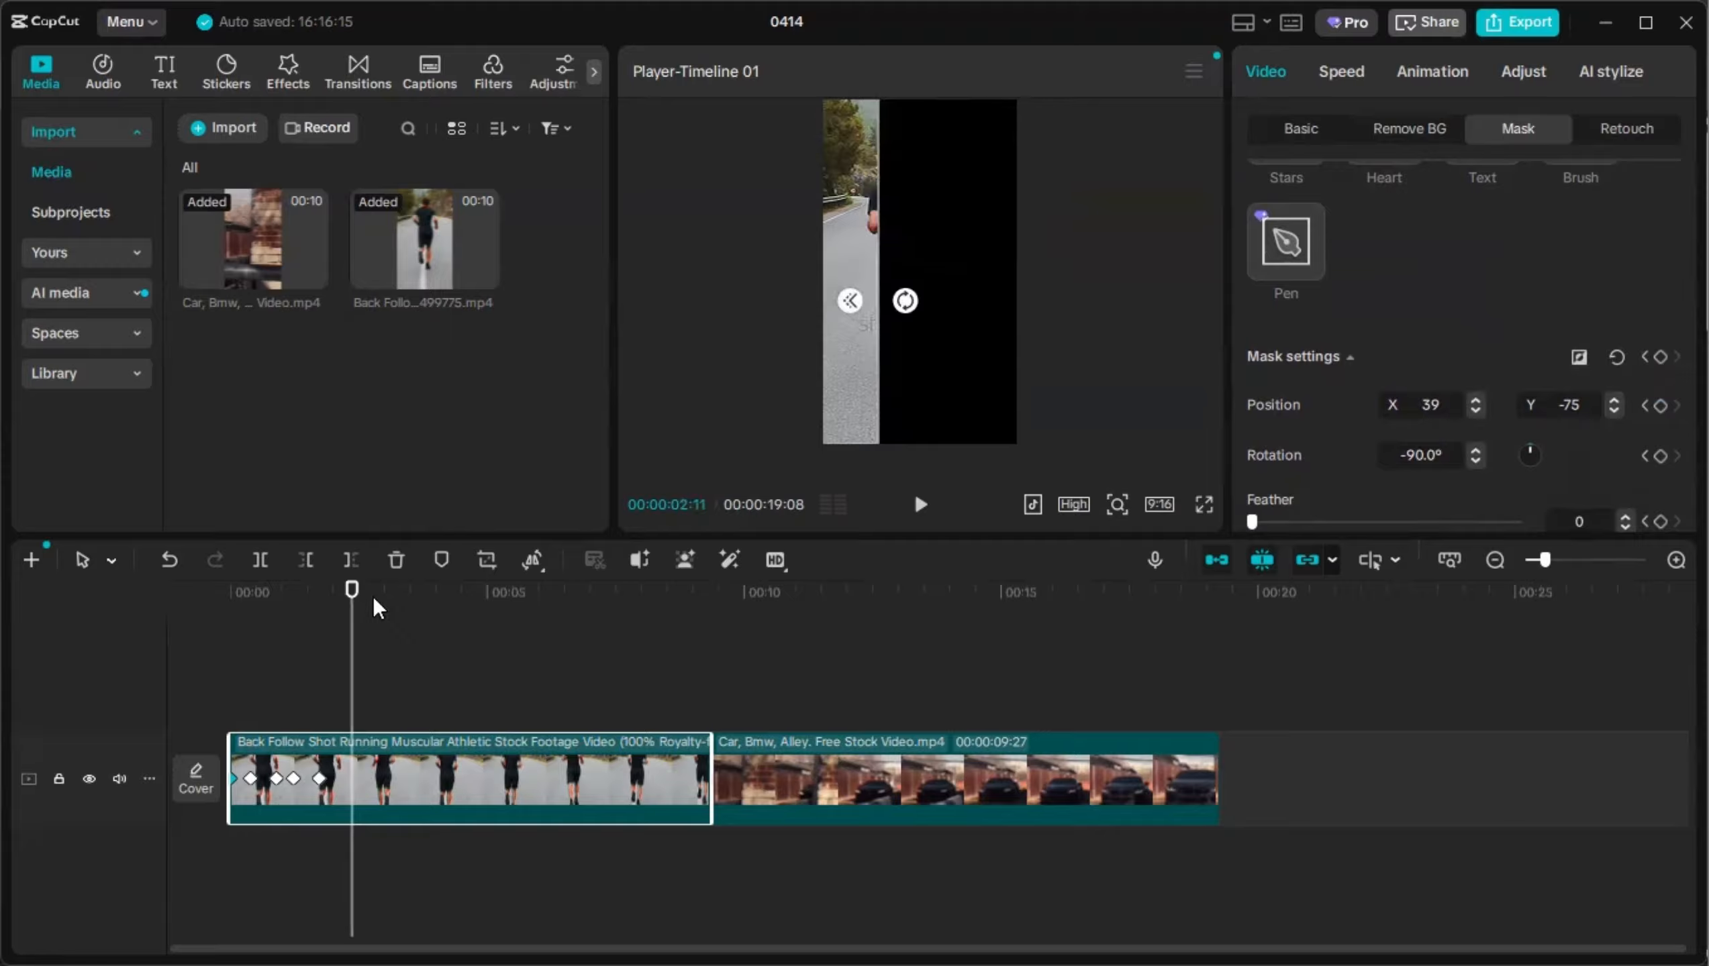
drag(372, 596, 398, 598)
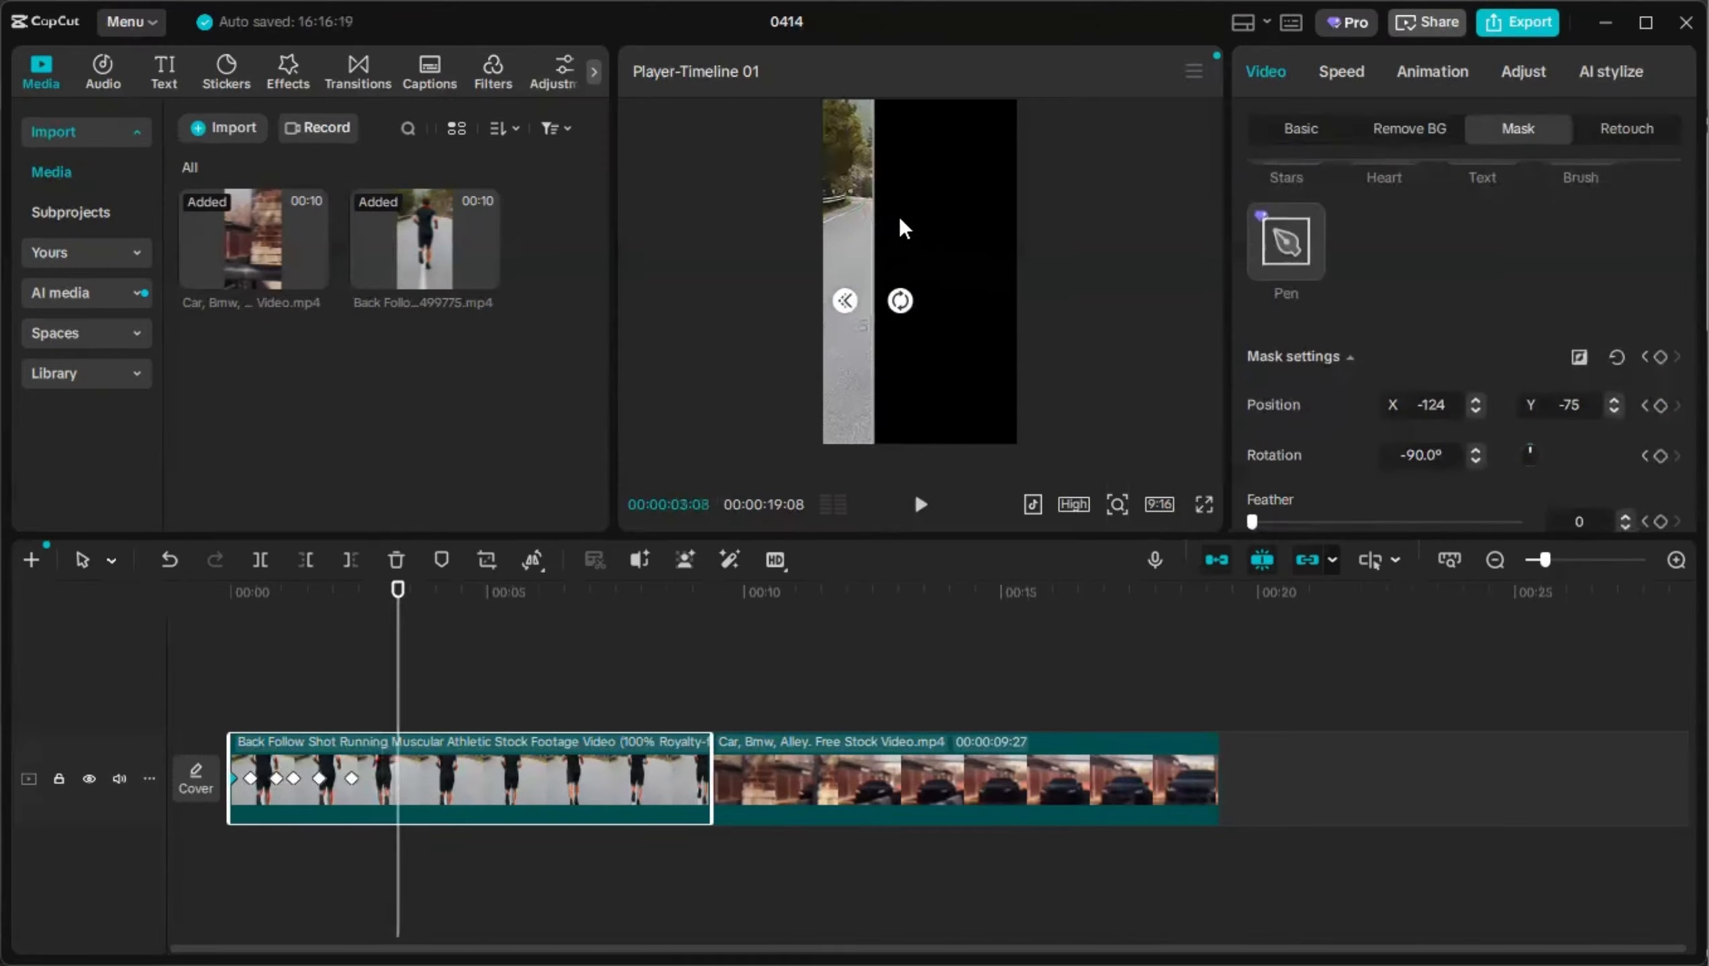
drag(876, 212, 833, 212)
Trim off the running clip after 00:00:03:18 and play back the sequence from the start.
drag(399, 621, 414, 622)
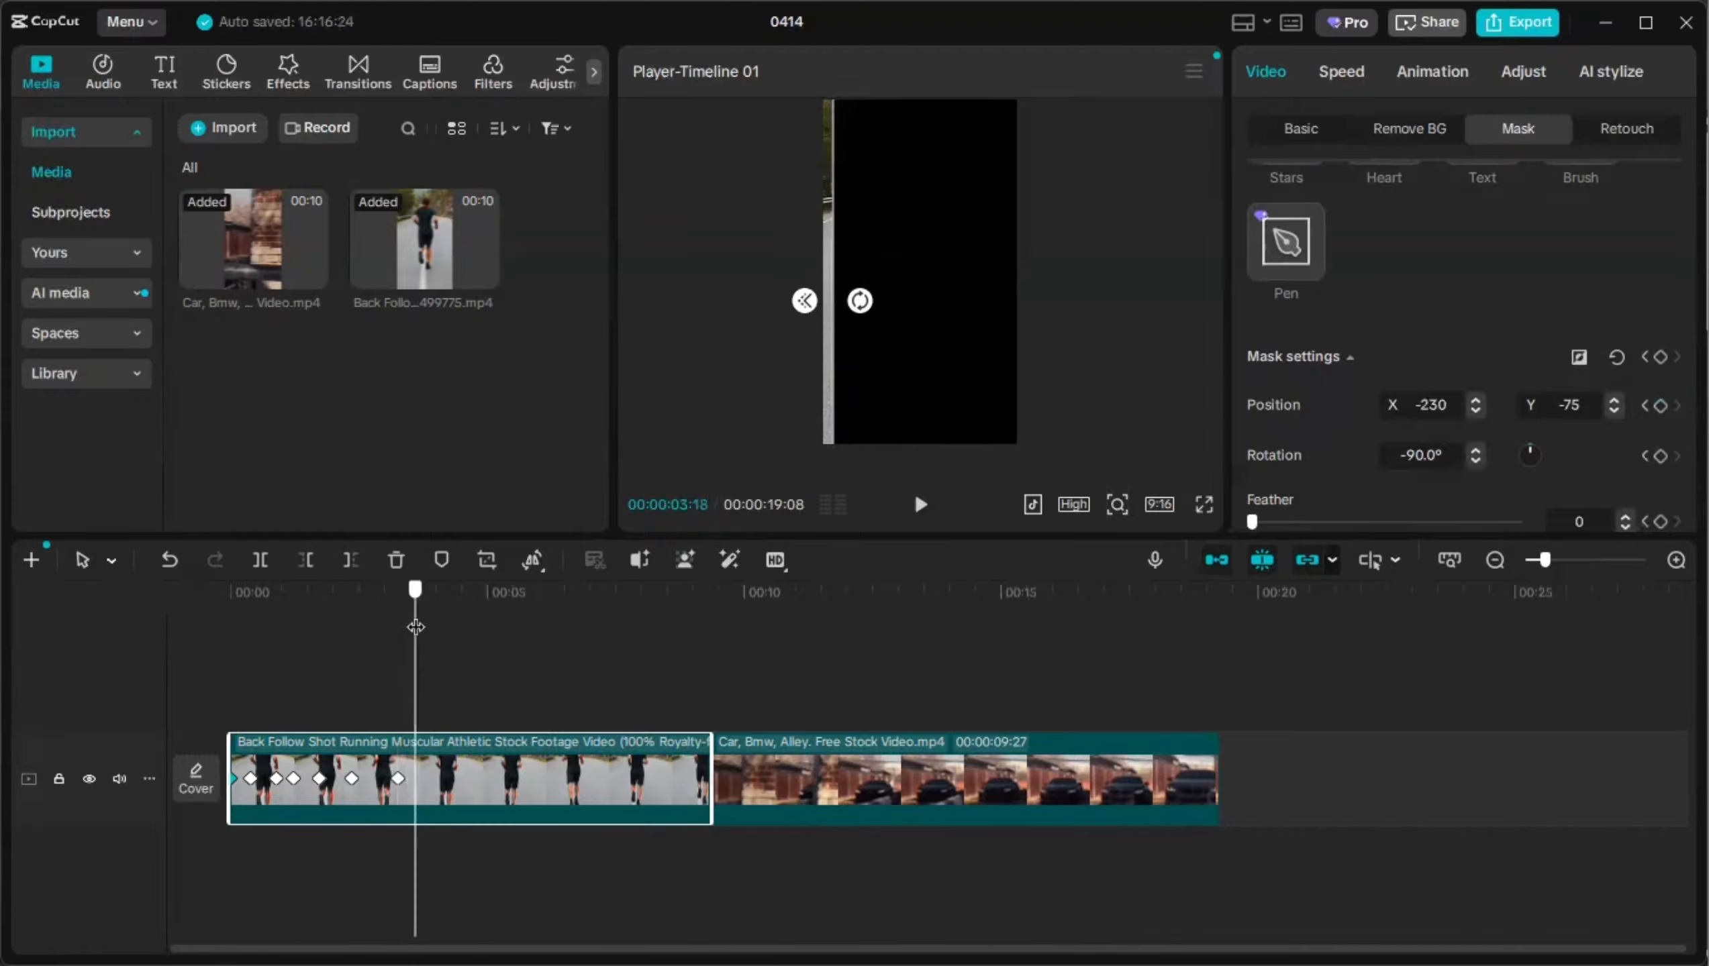
click(348, 560)
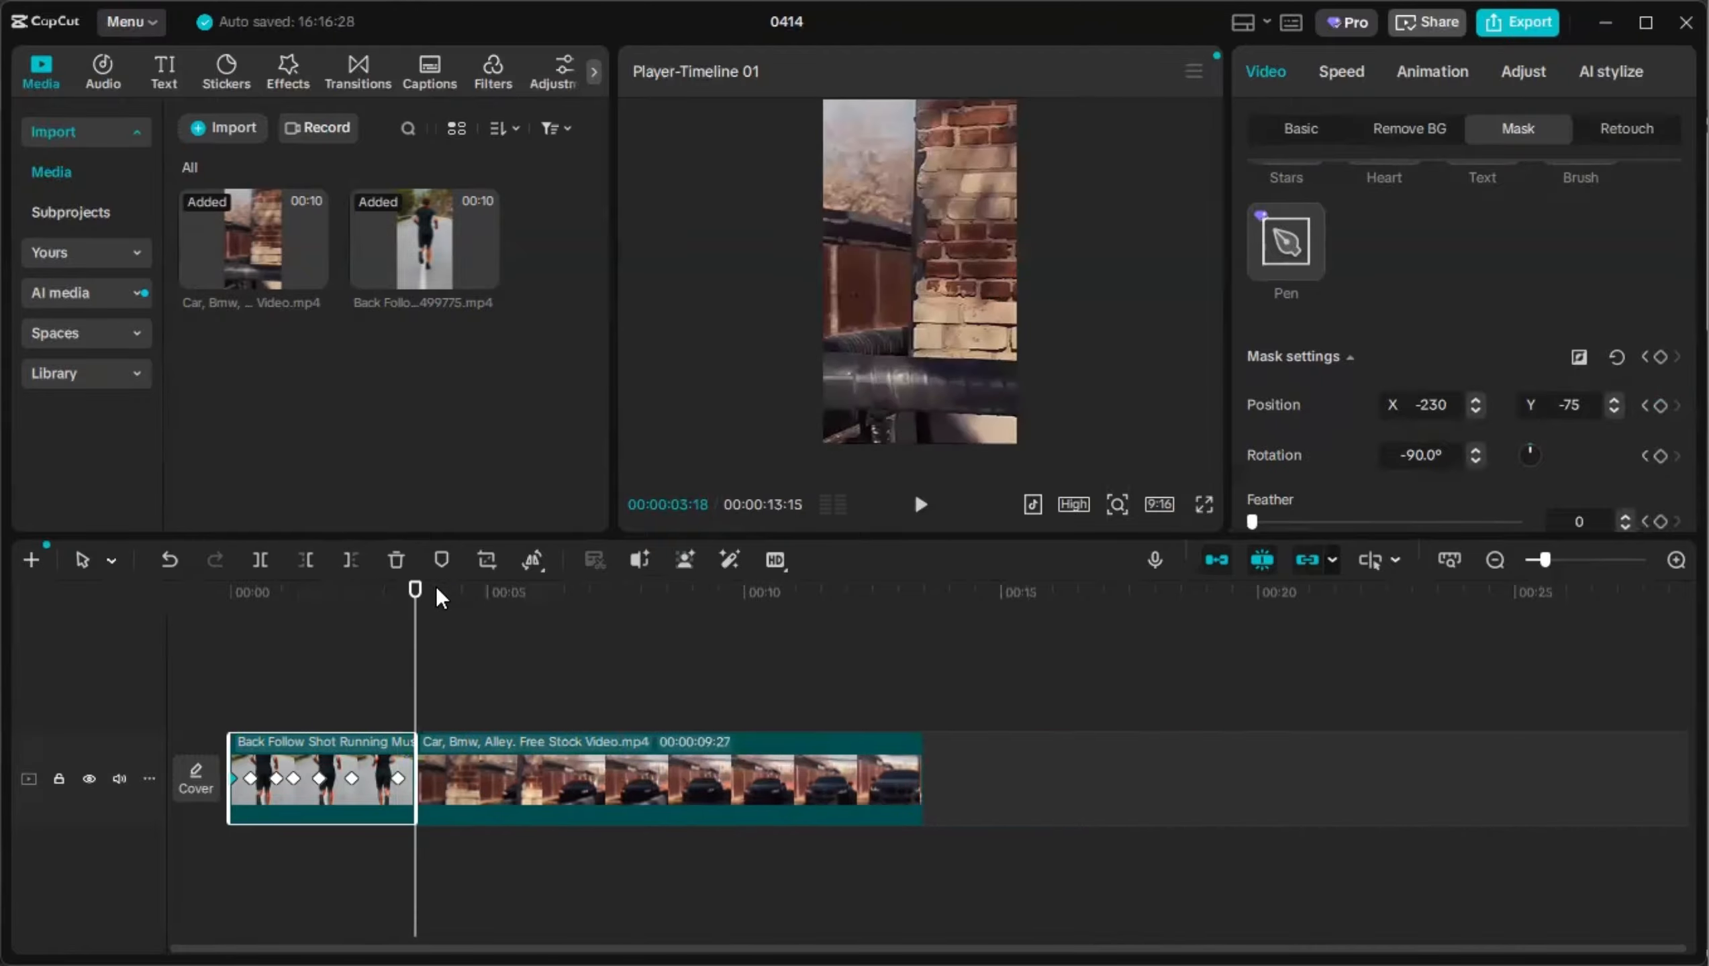
drag(435, 585, 173, 598)
click(920, 504)
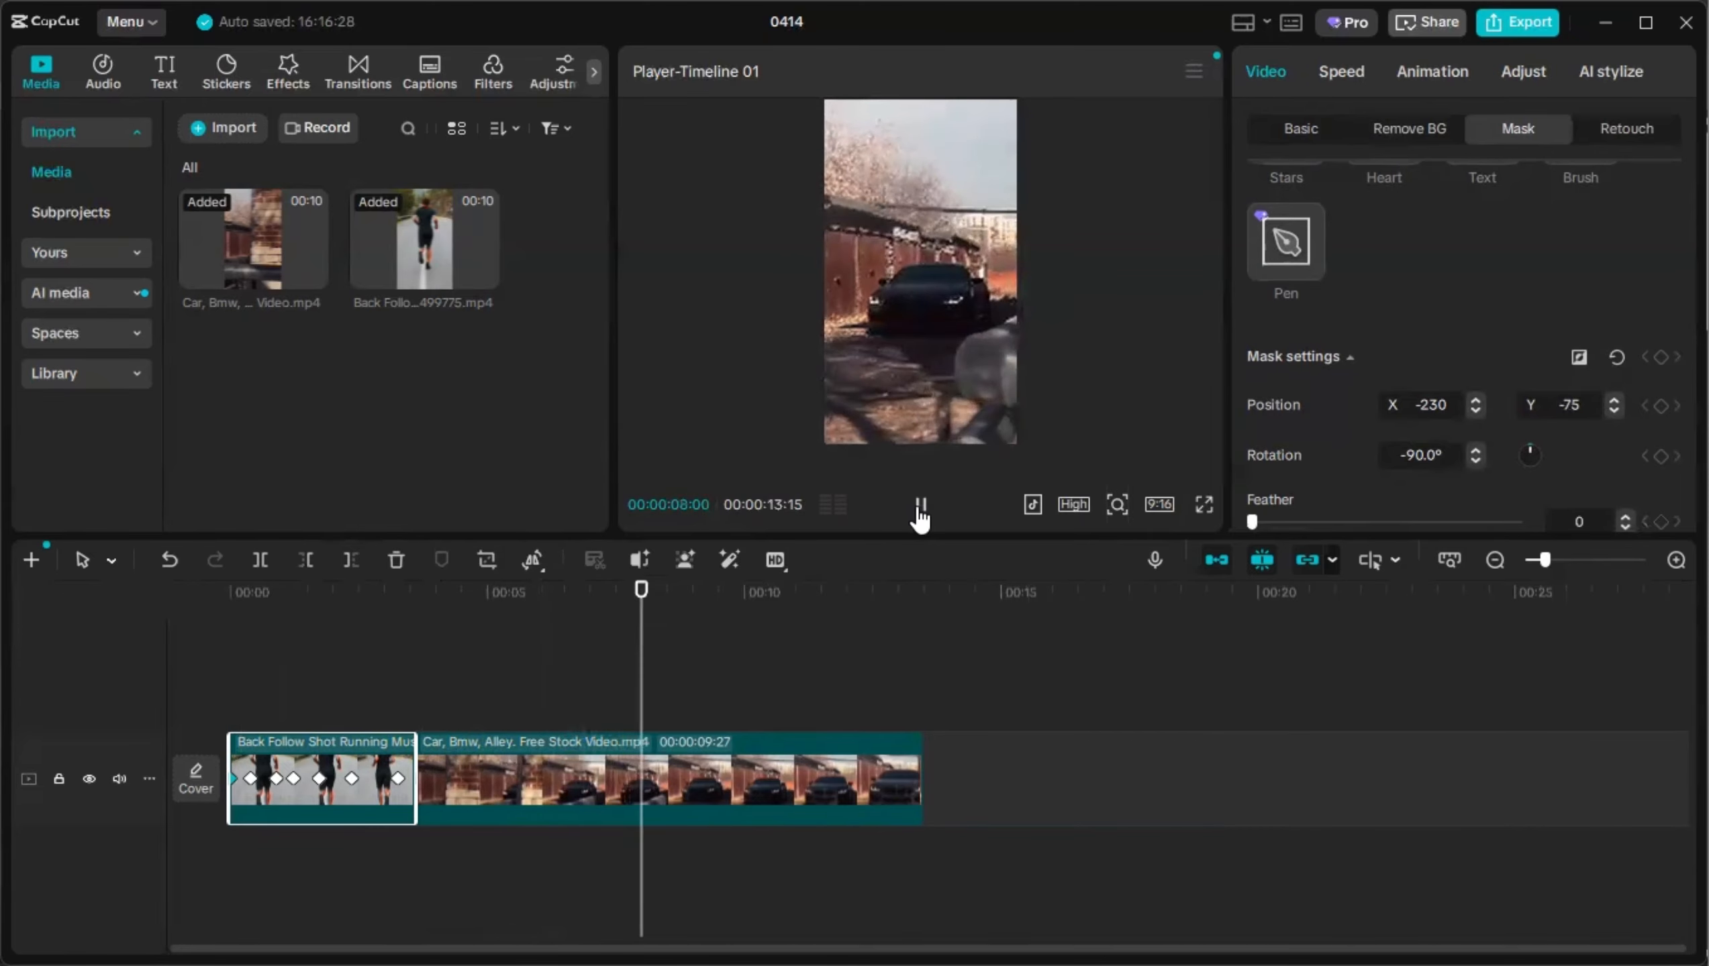
click(920, 507)
click(302, 589)
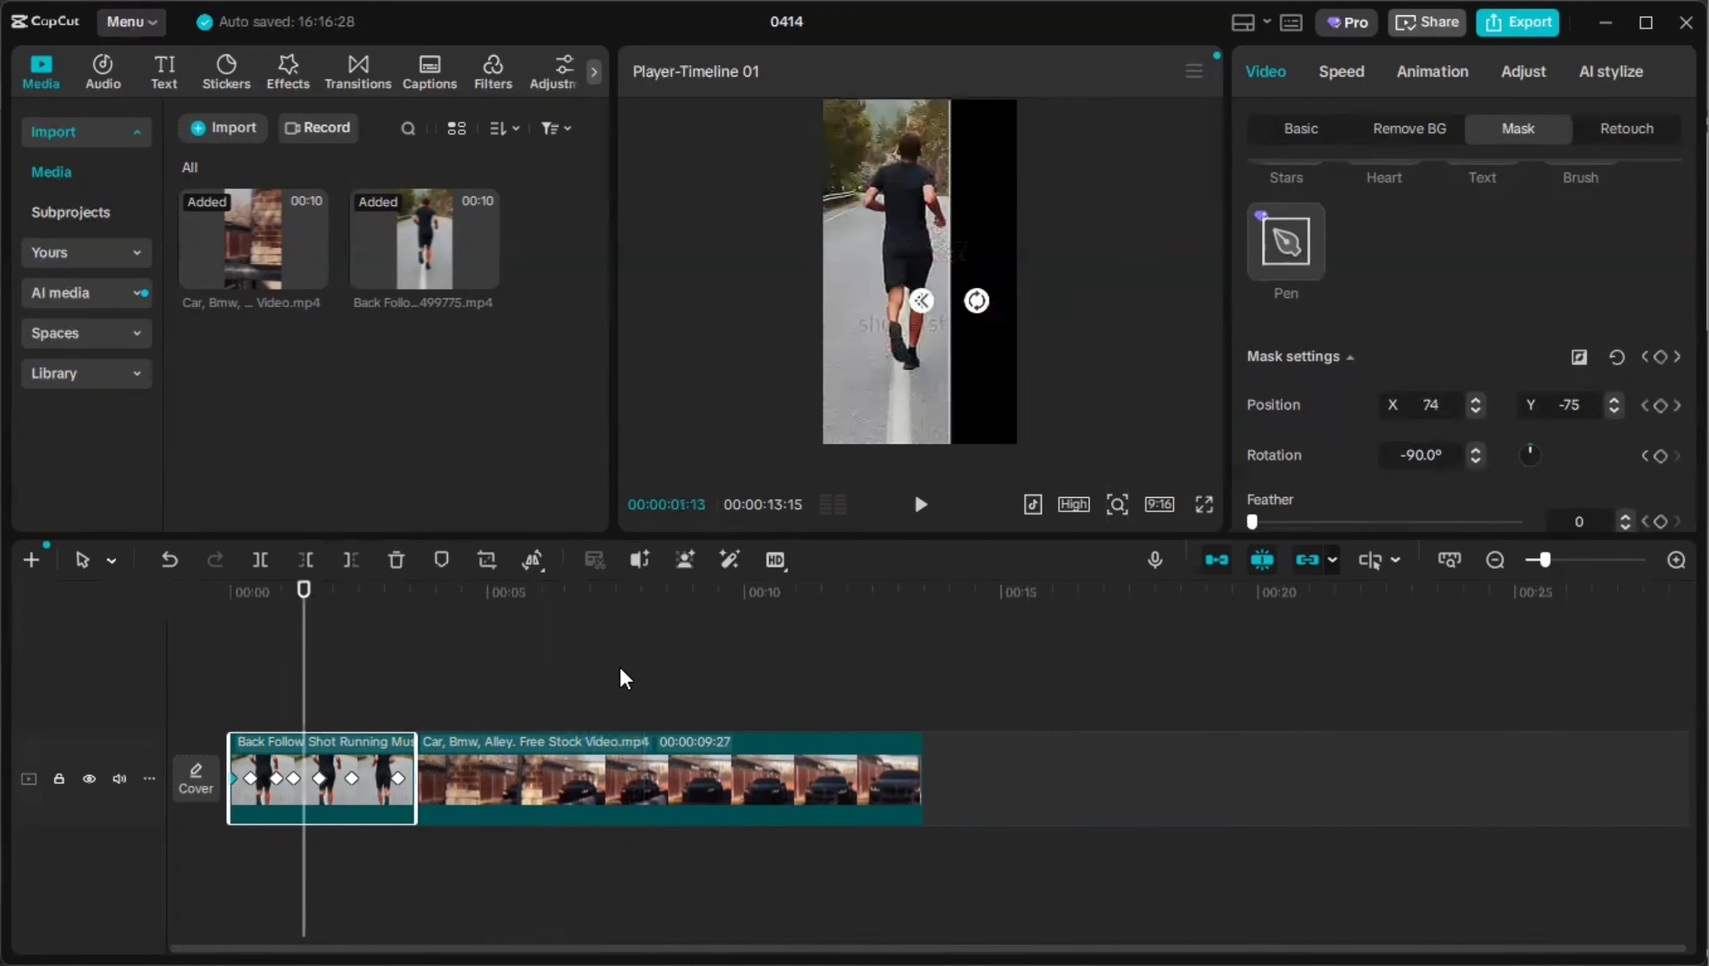
click(619, 666)
Move the running clip onto a track above the car clip and return the playhead to the start.
click(341, 753)
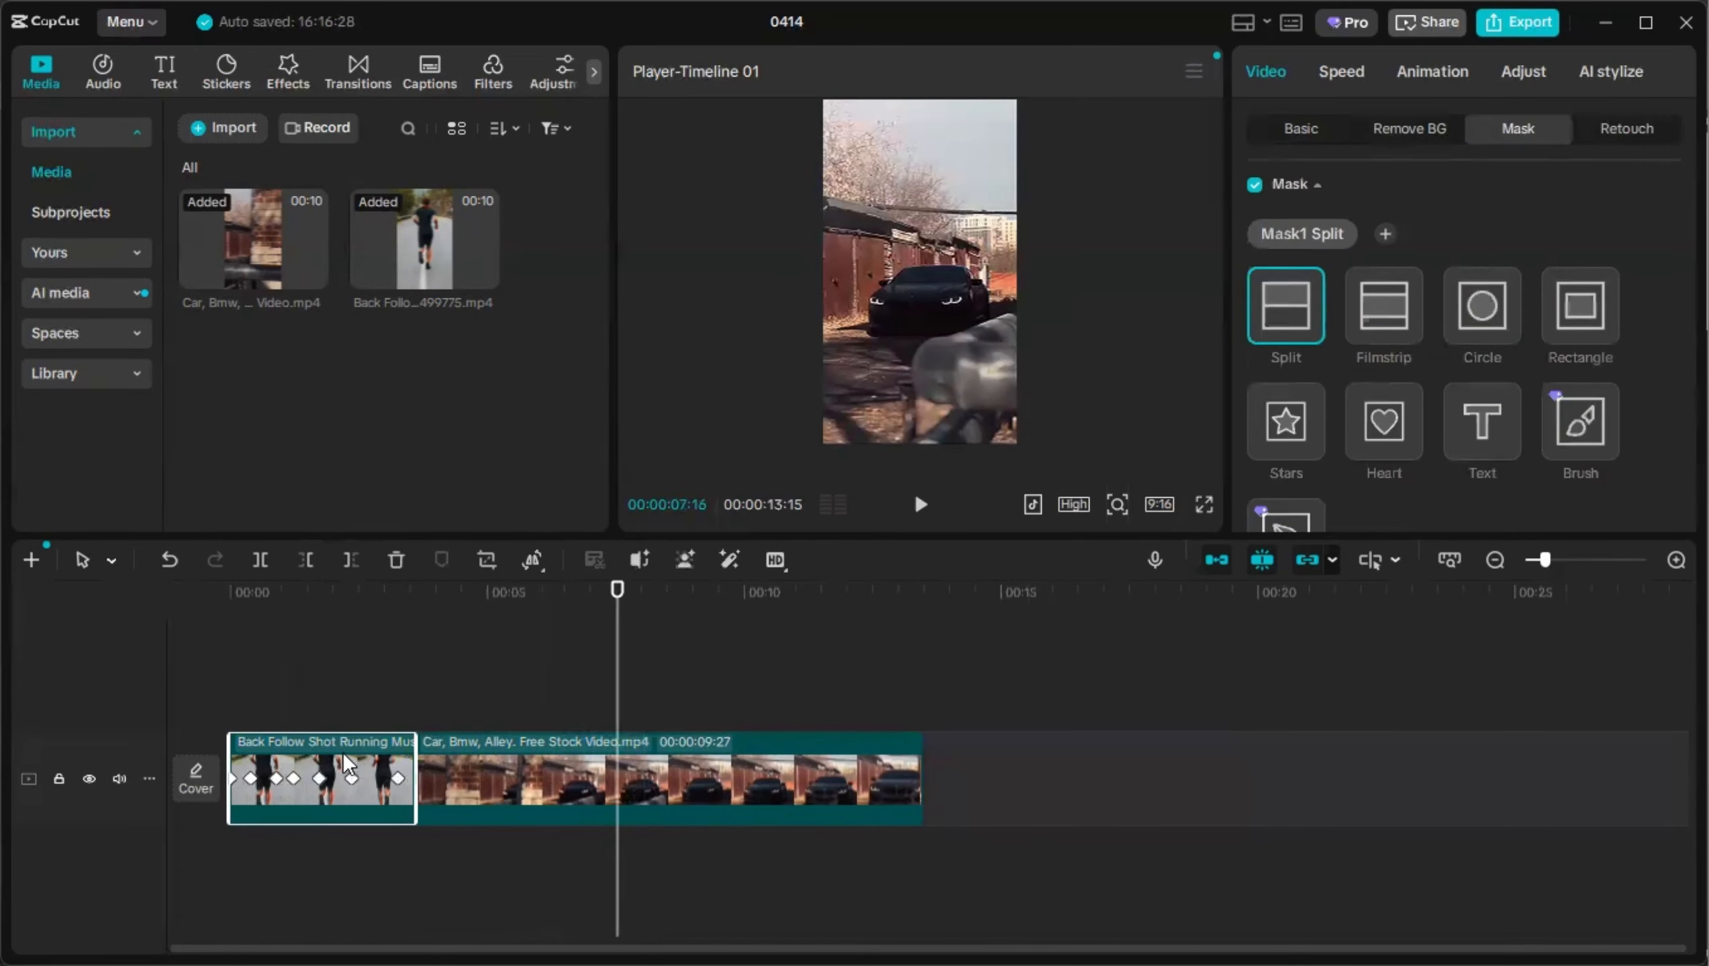
drag(341, 753, 342, 664)
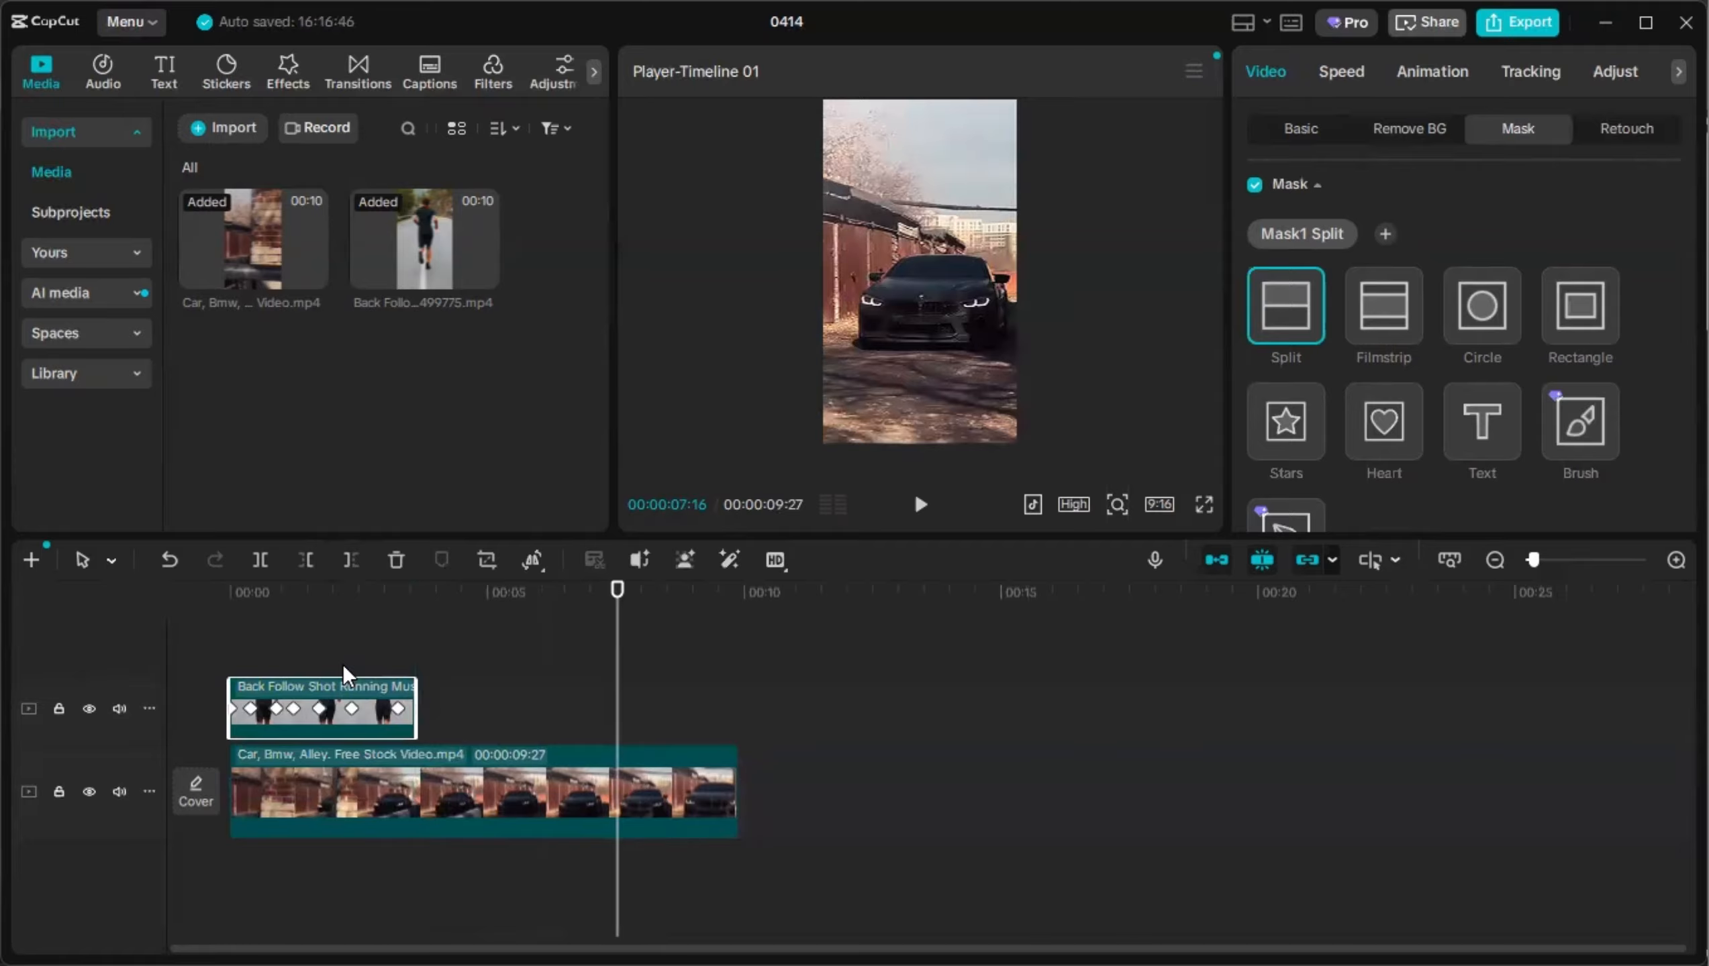
click(227, 659)
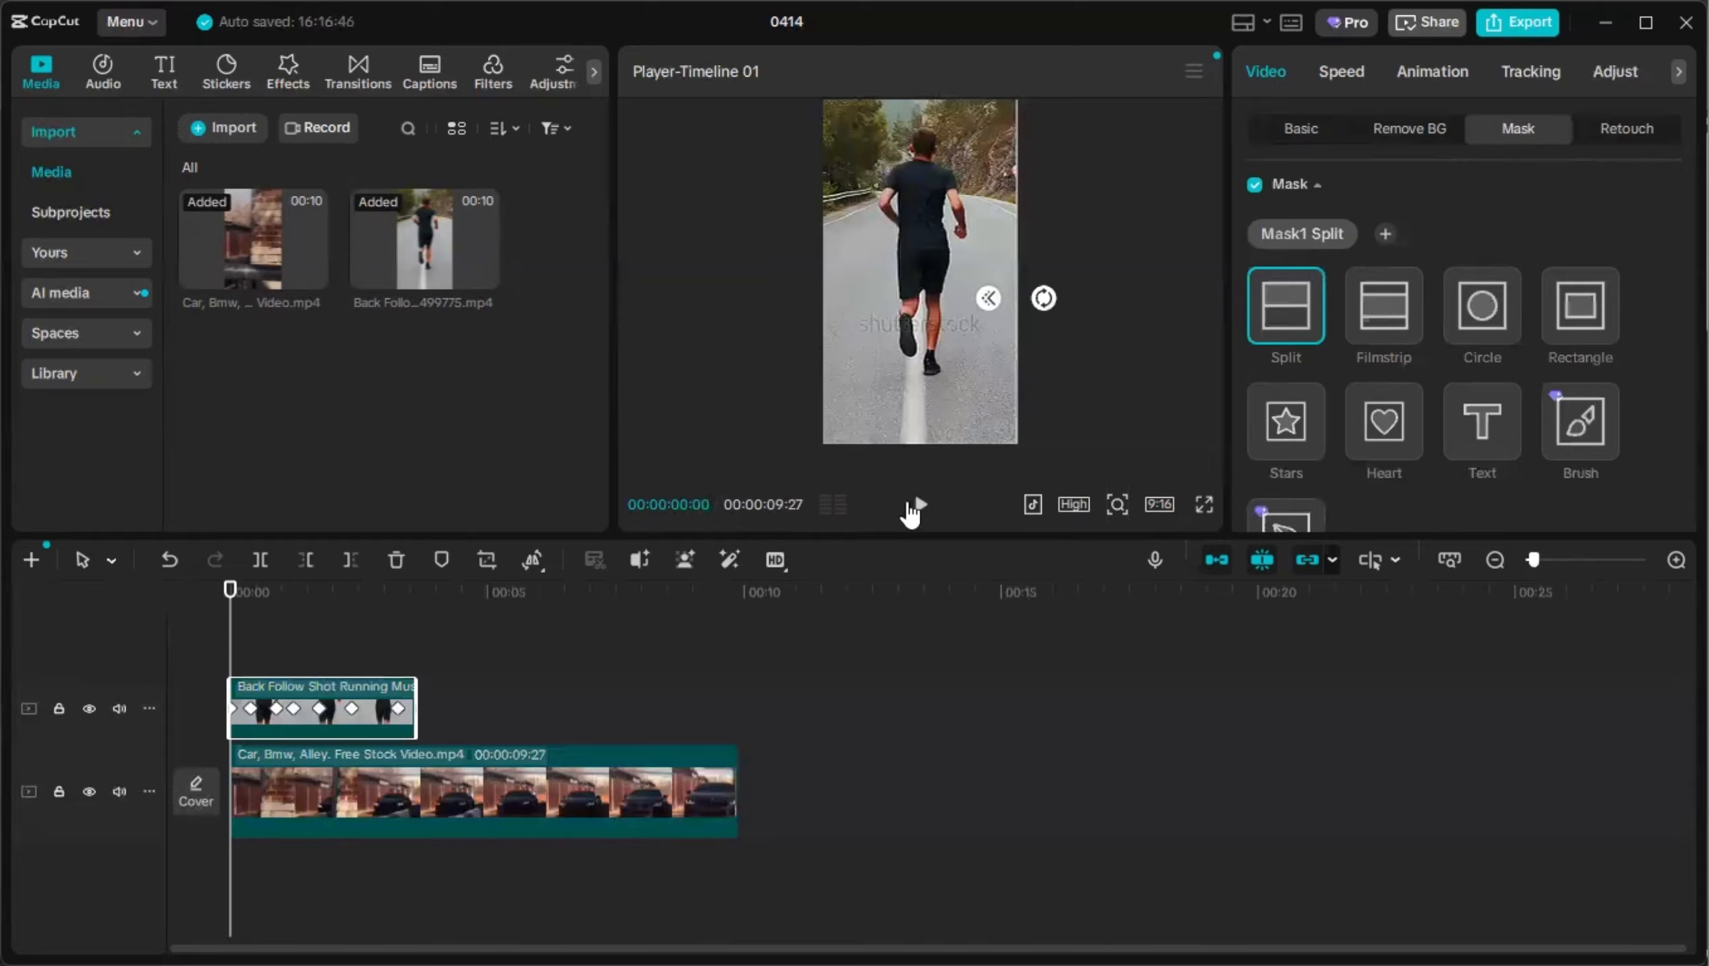
Set the Feather of the running clip's Split mask to 44 and play back the transition from the start.
scroll(1502, 298, down, 1)
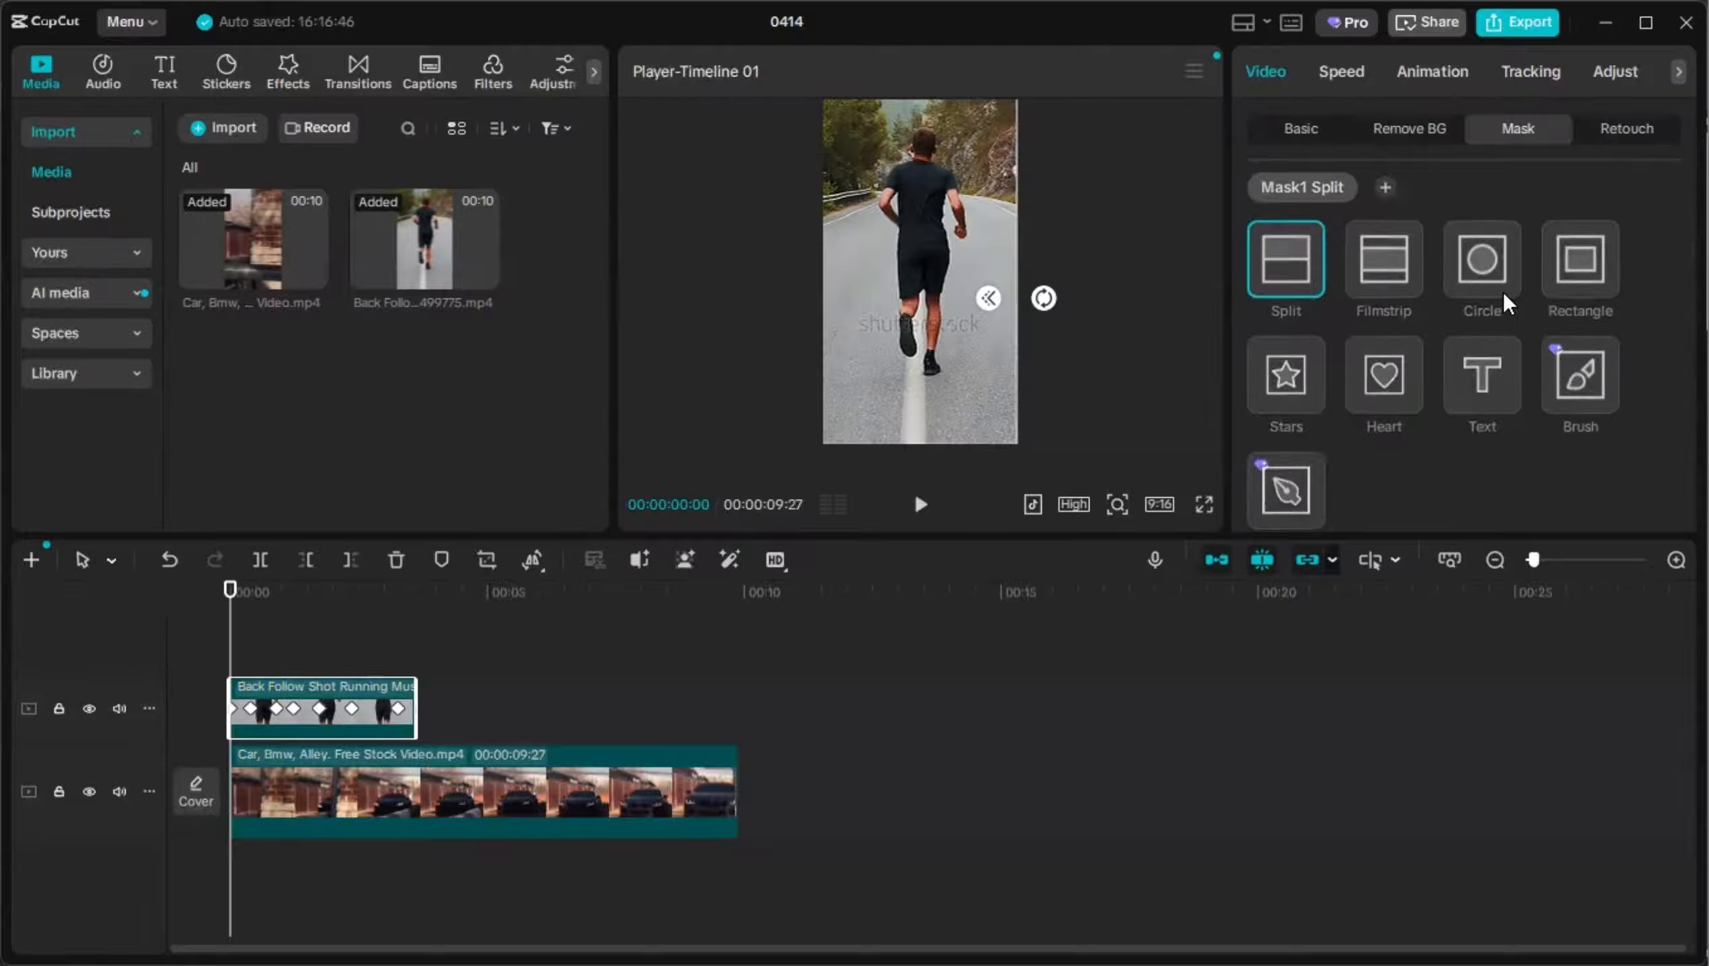
scroll(1506, 303, down, 1)
scroll(1503, 299, down, 5)
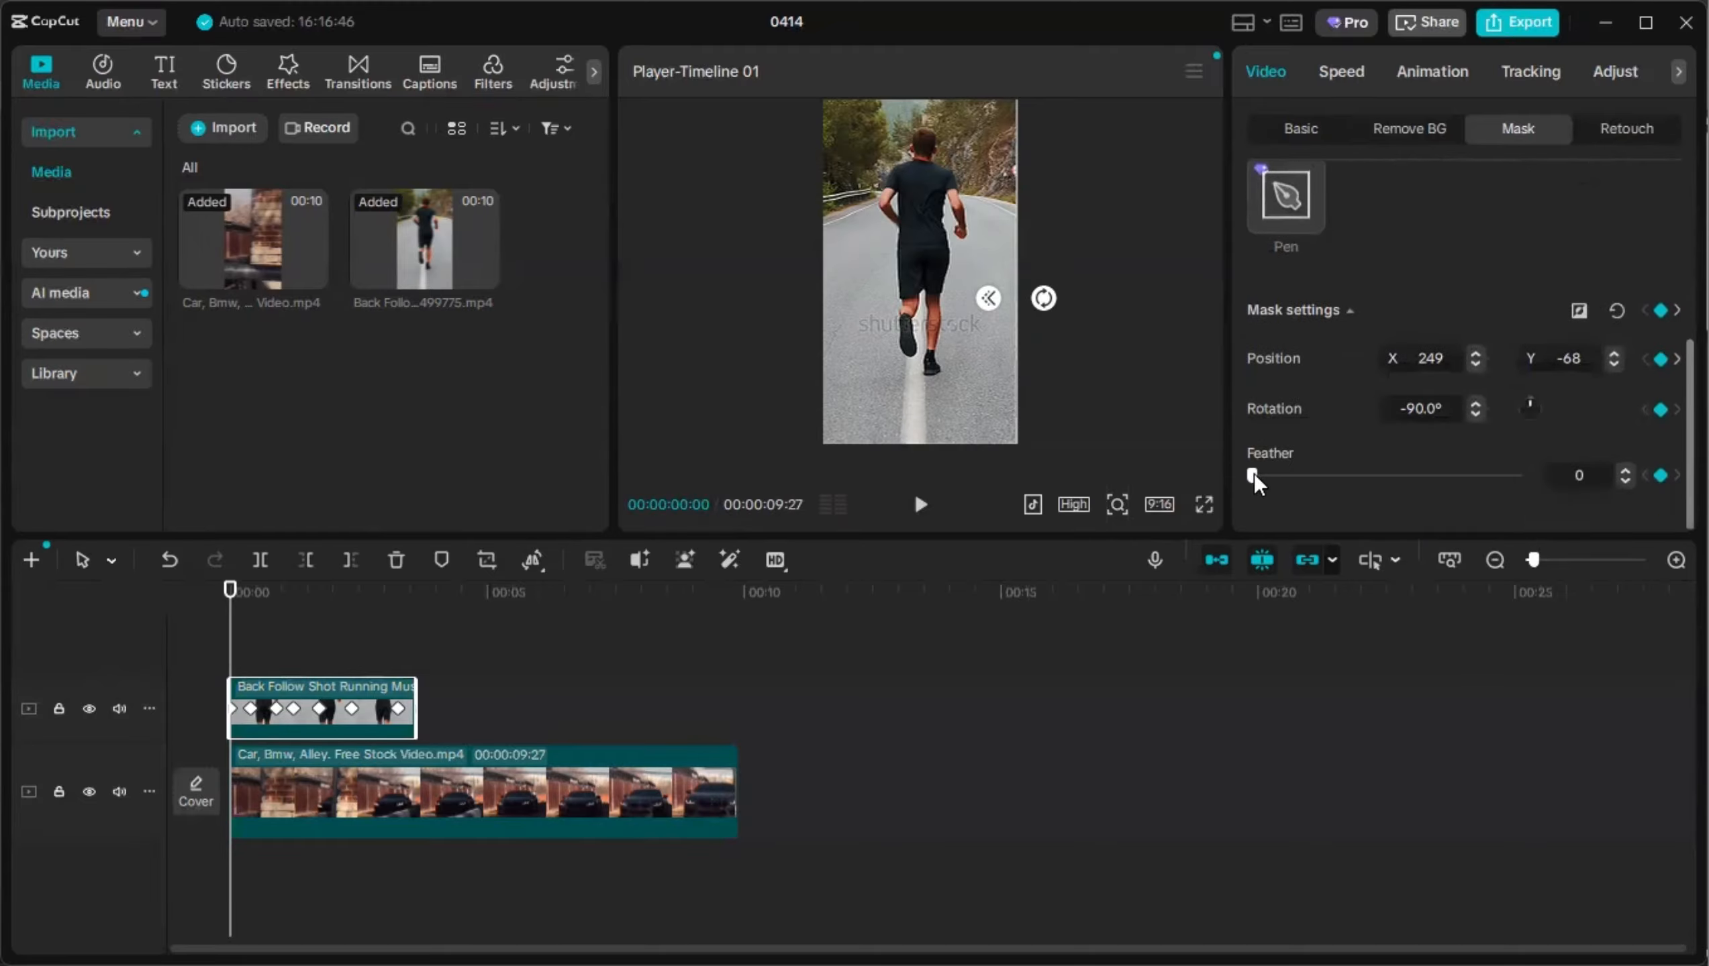
drag(1253, 476, 1371, 472)
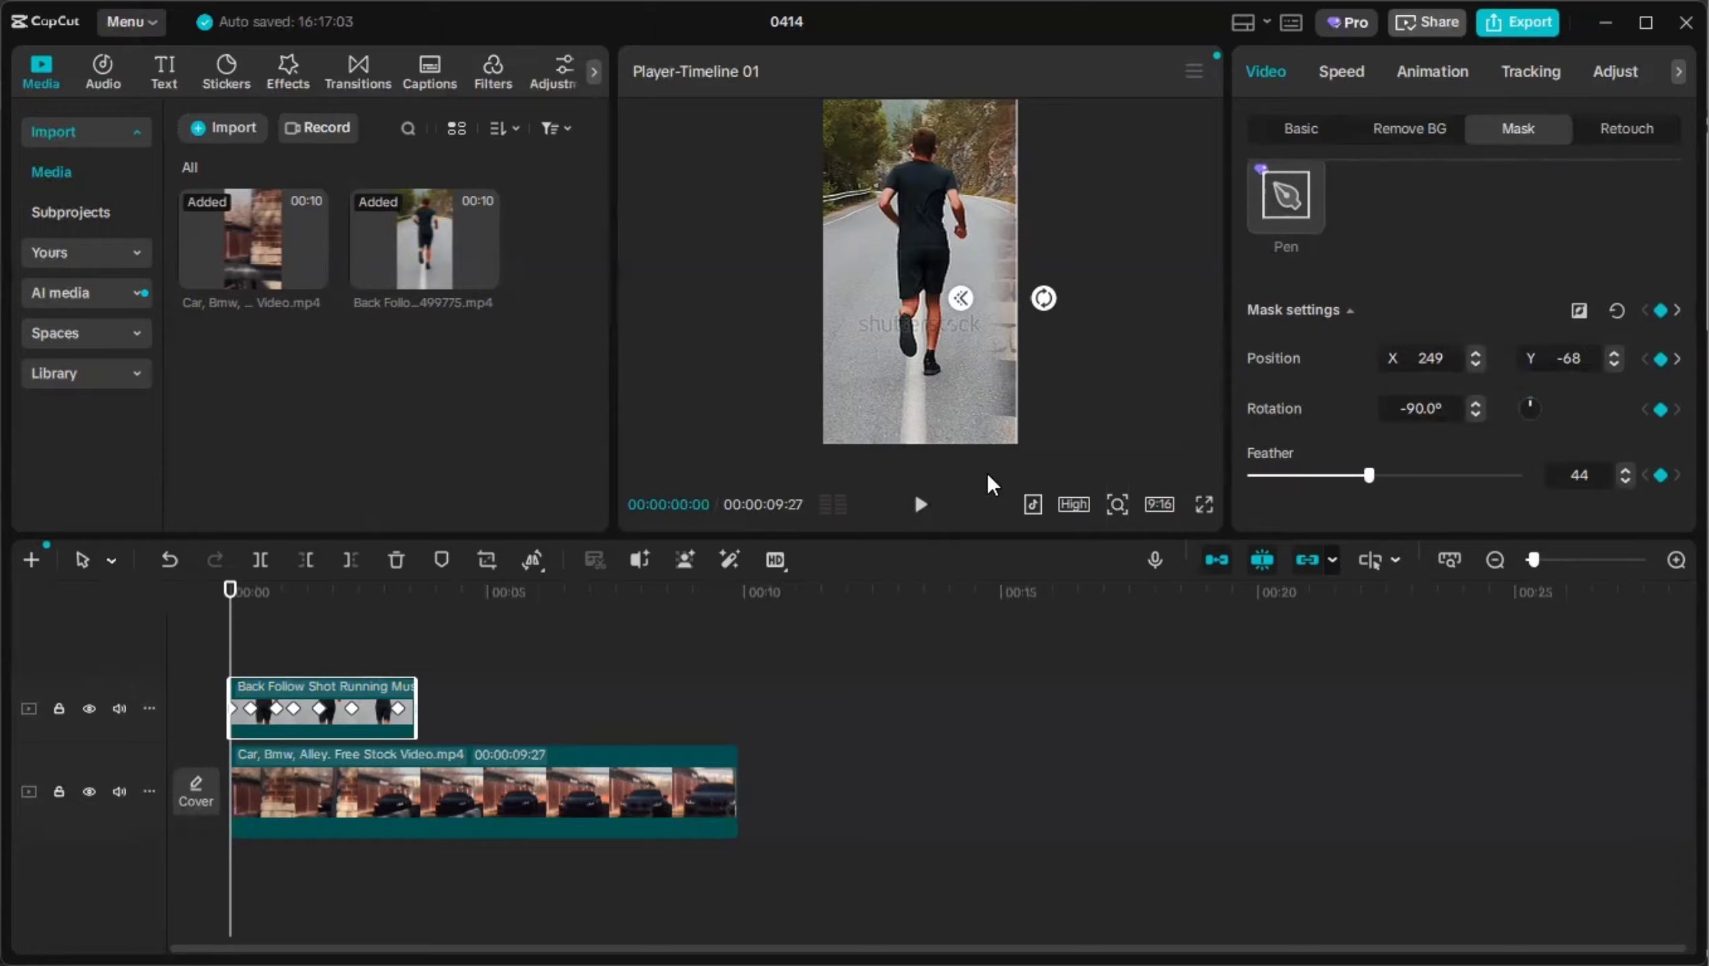
click(920, 504)
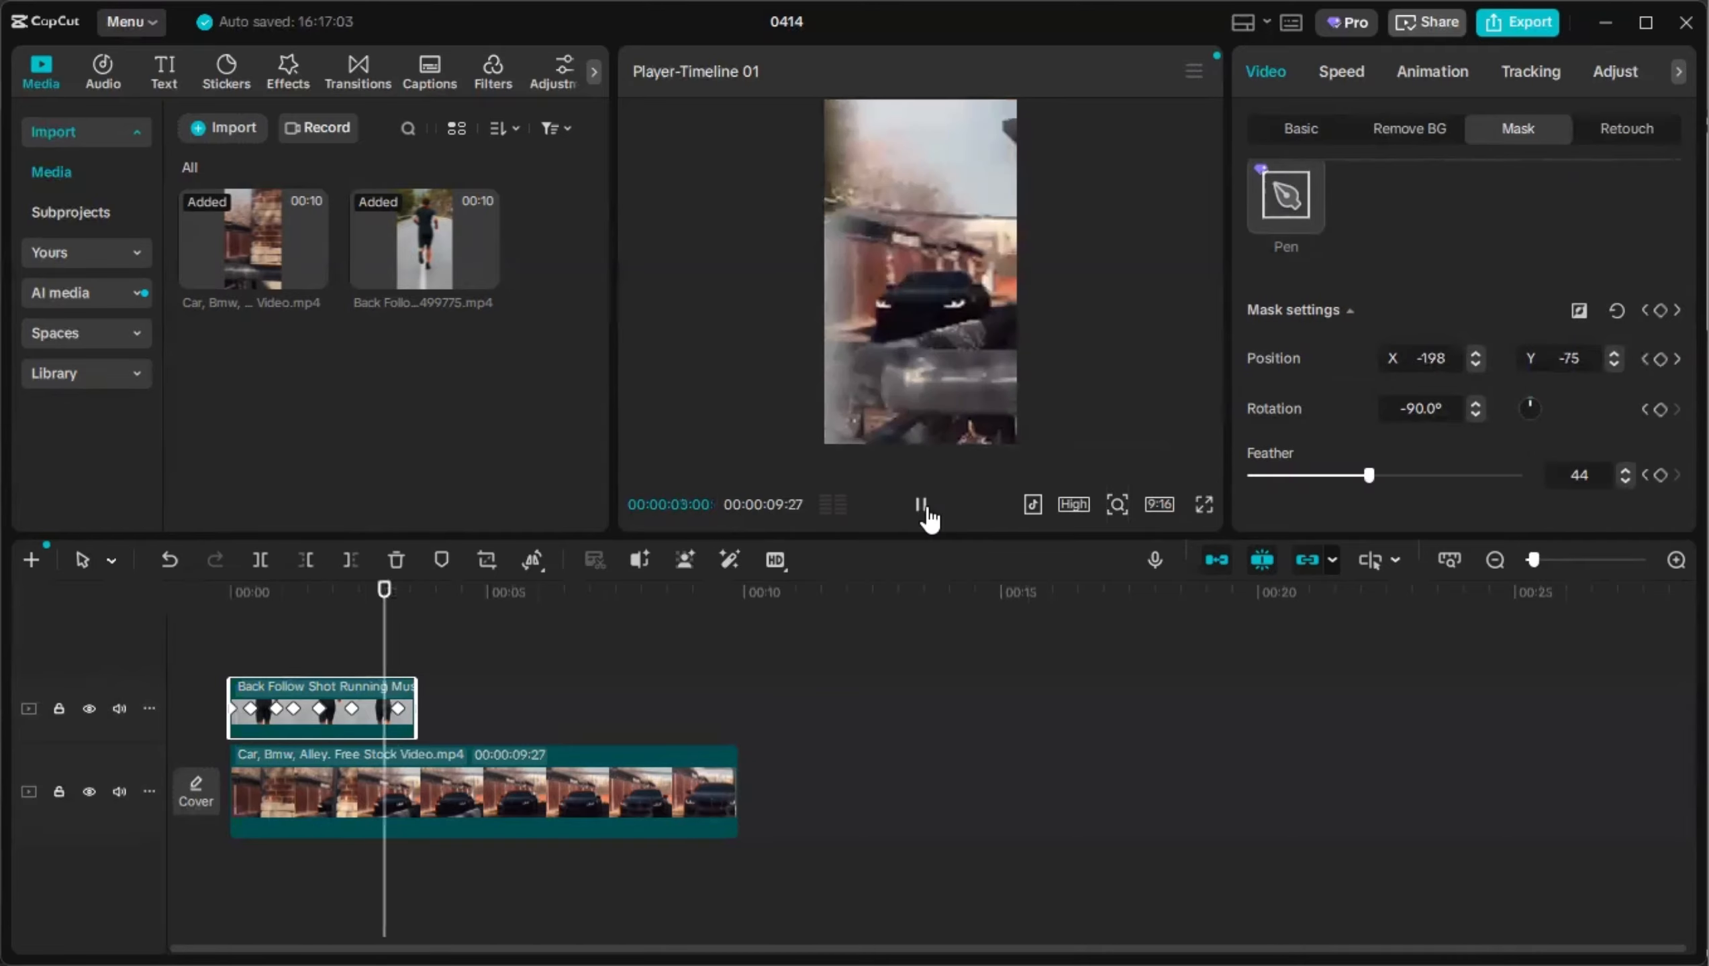
click(924, 508)
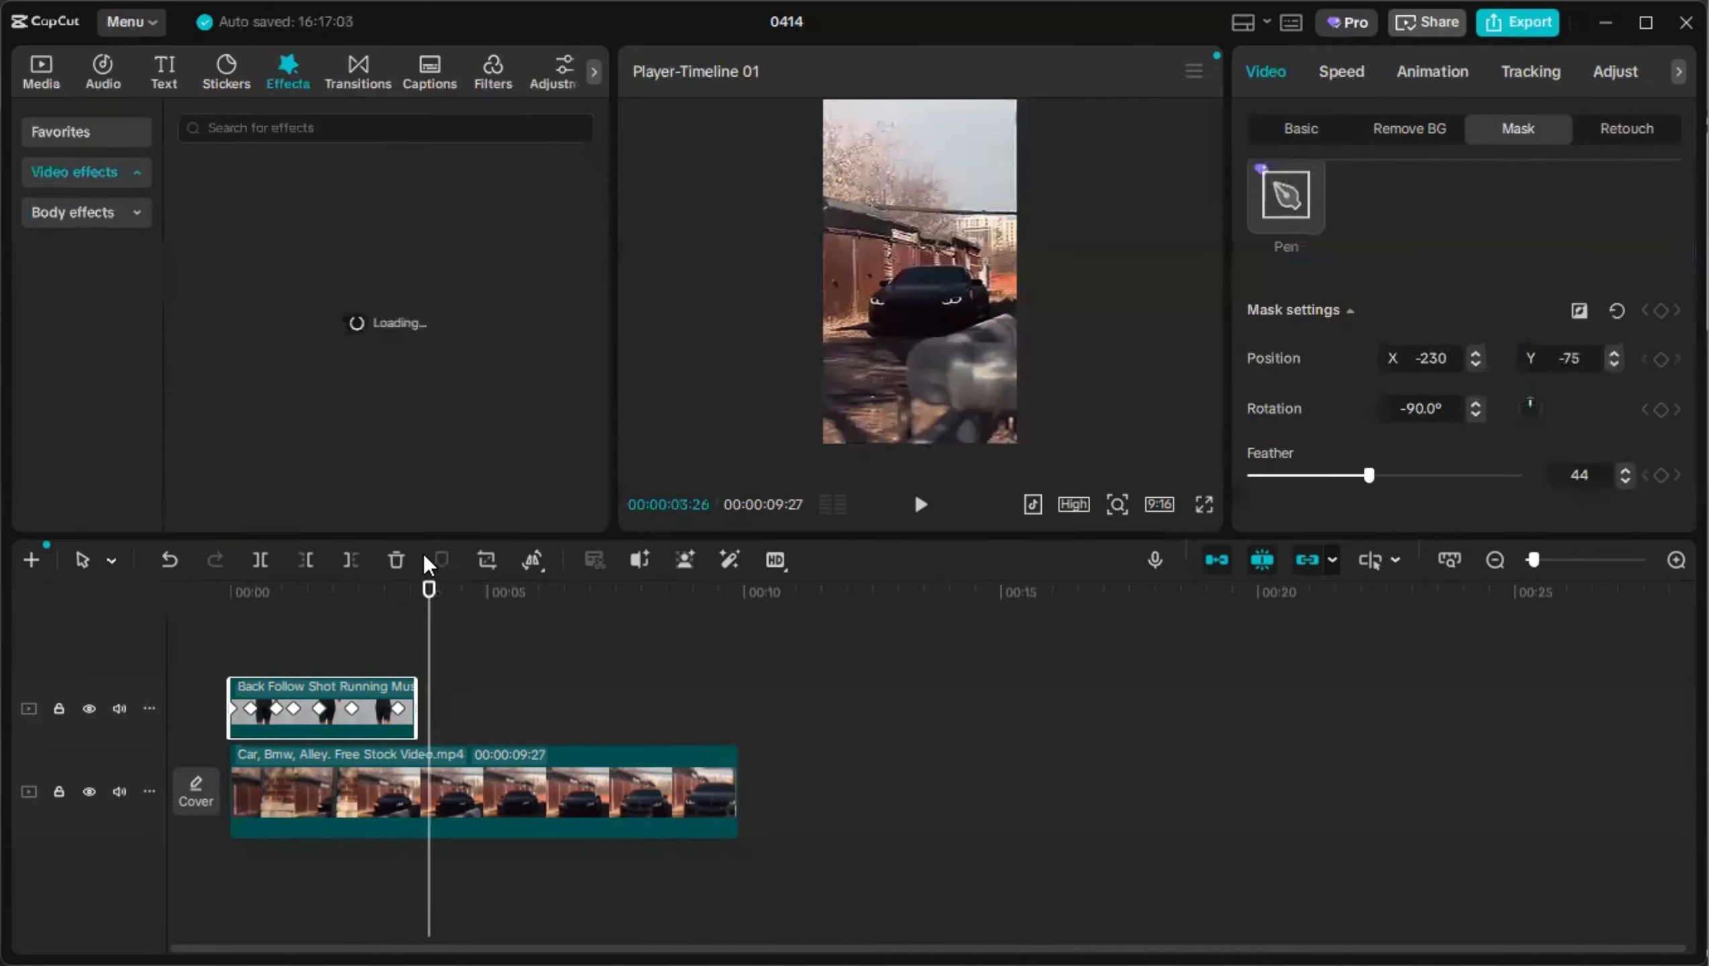
Add the Leak 2 video effect from the Light category at the end of the running clip, at 00:00:03:18.
click(415, 611)
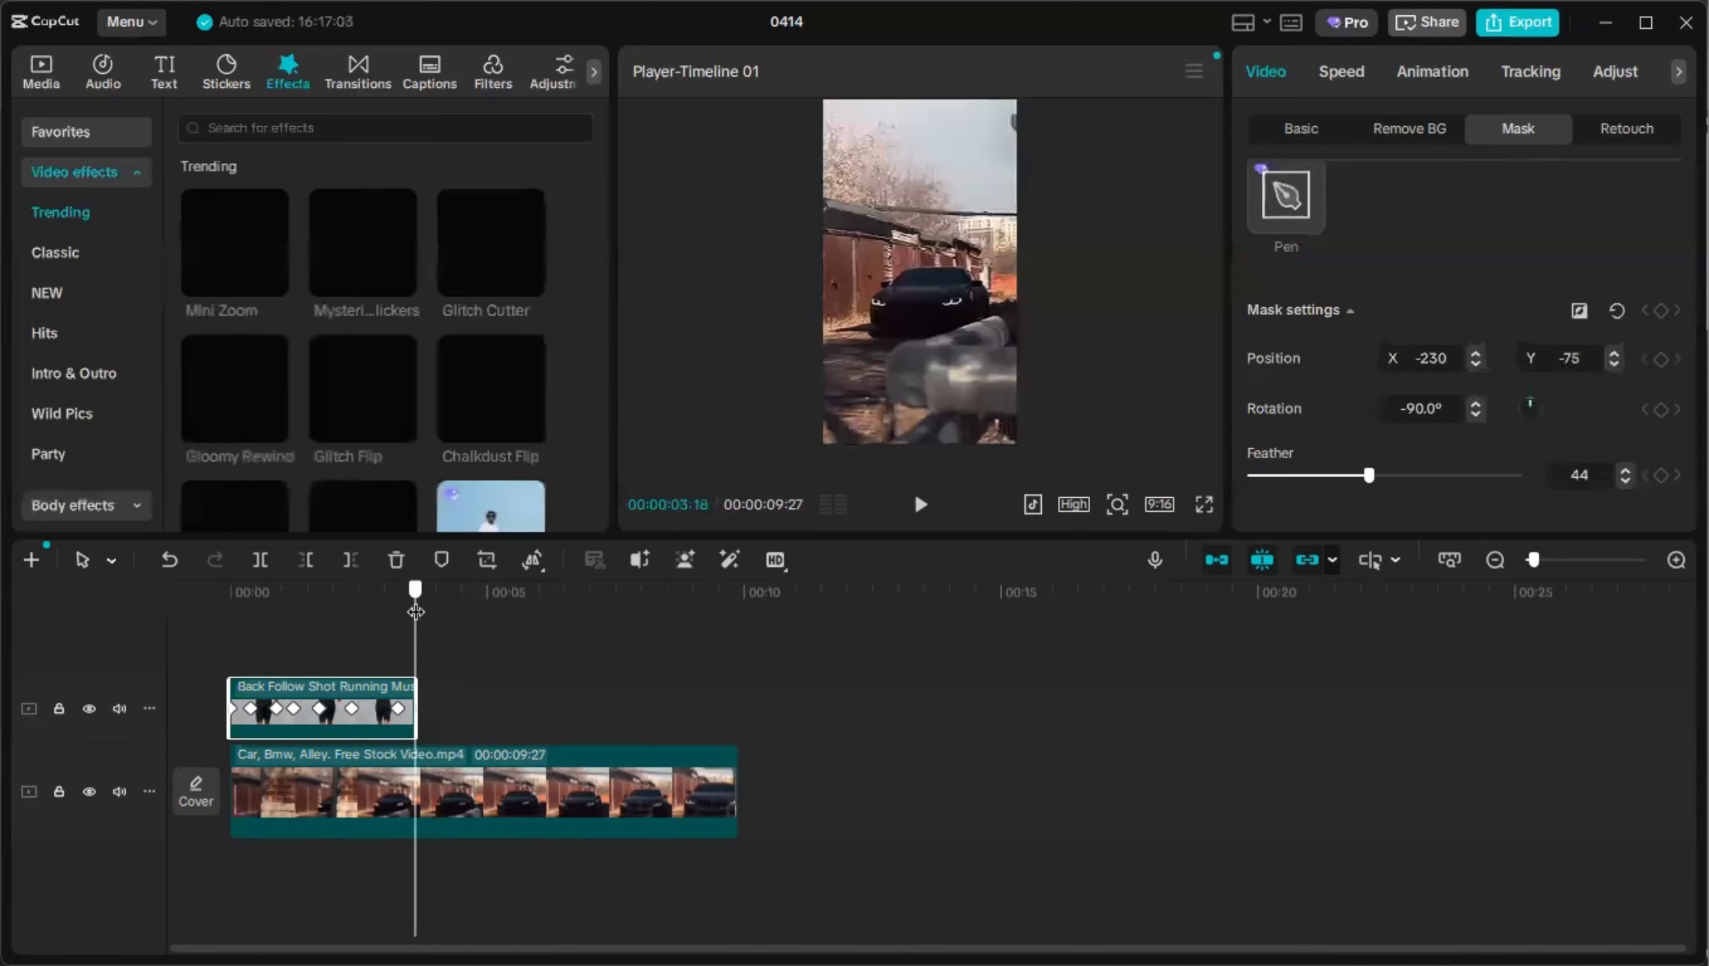
mouse_move(227, 257)
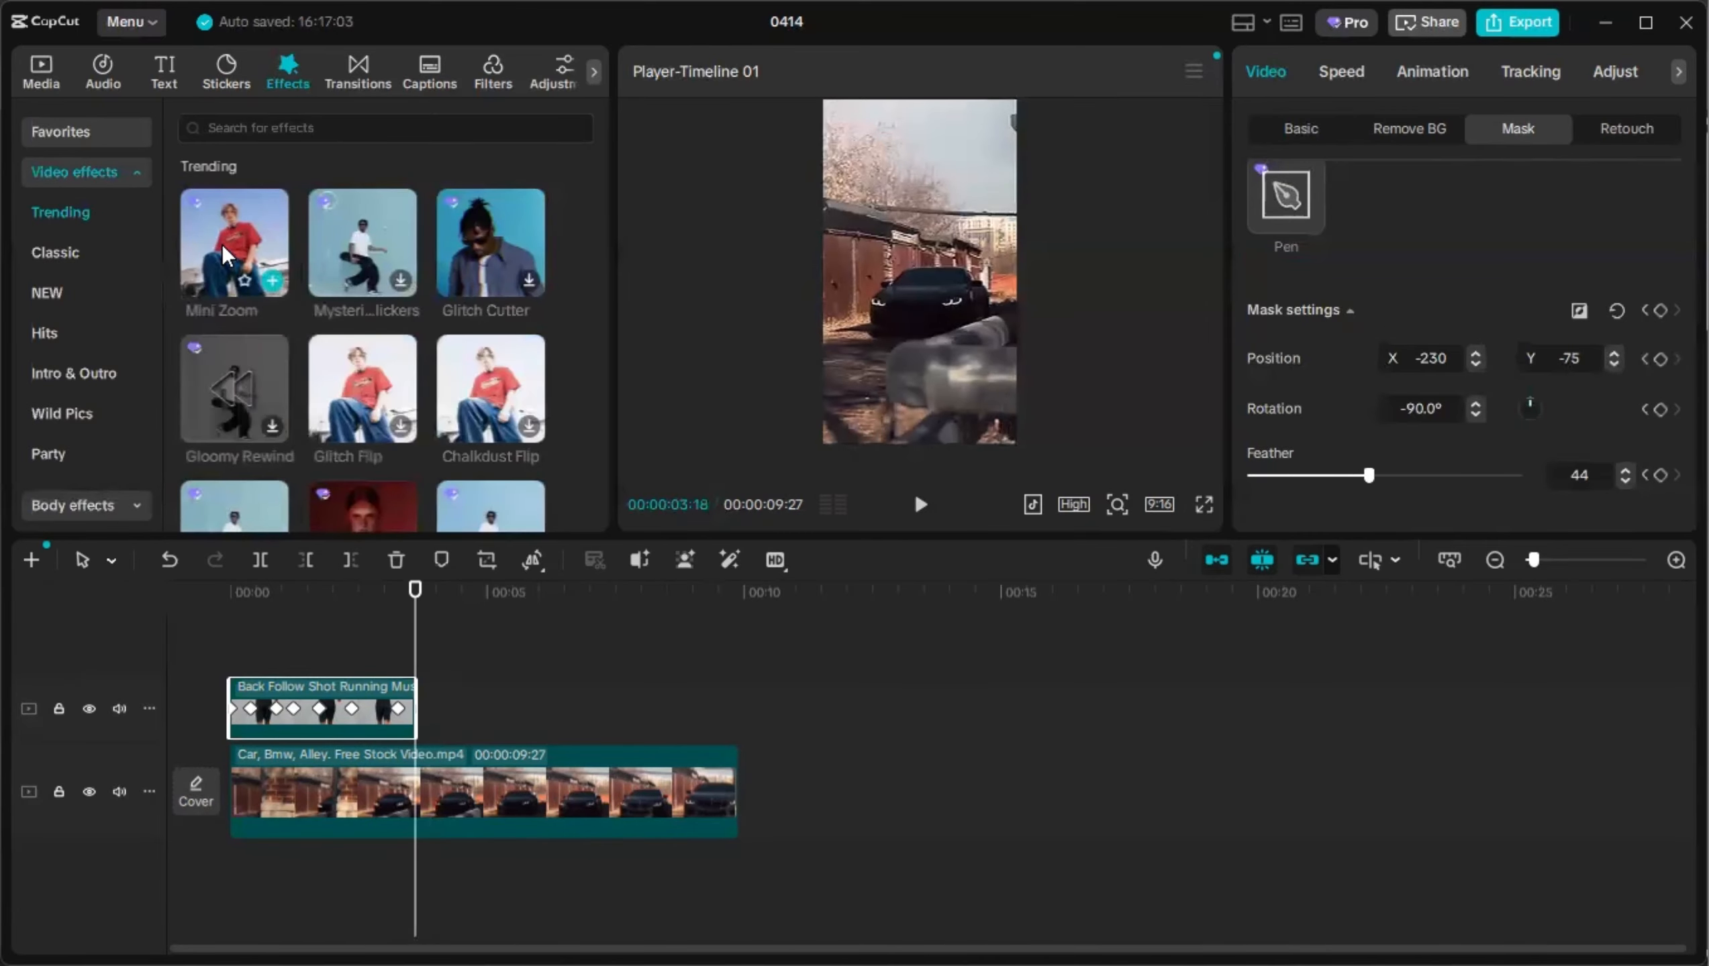
mouse_move(358, 444)
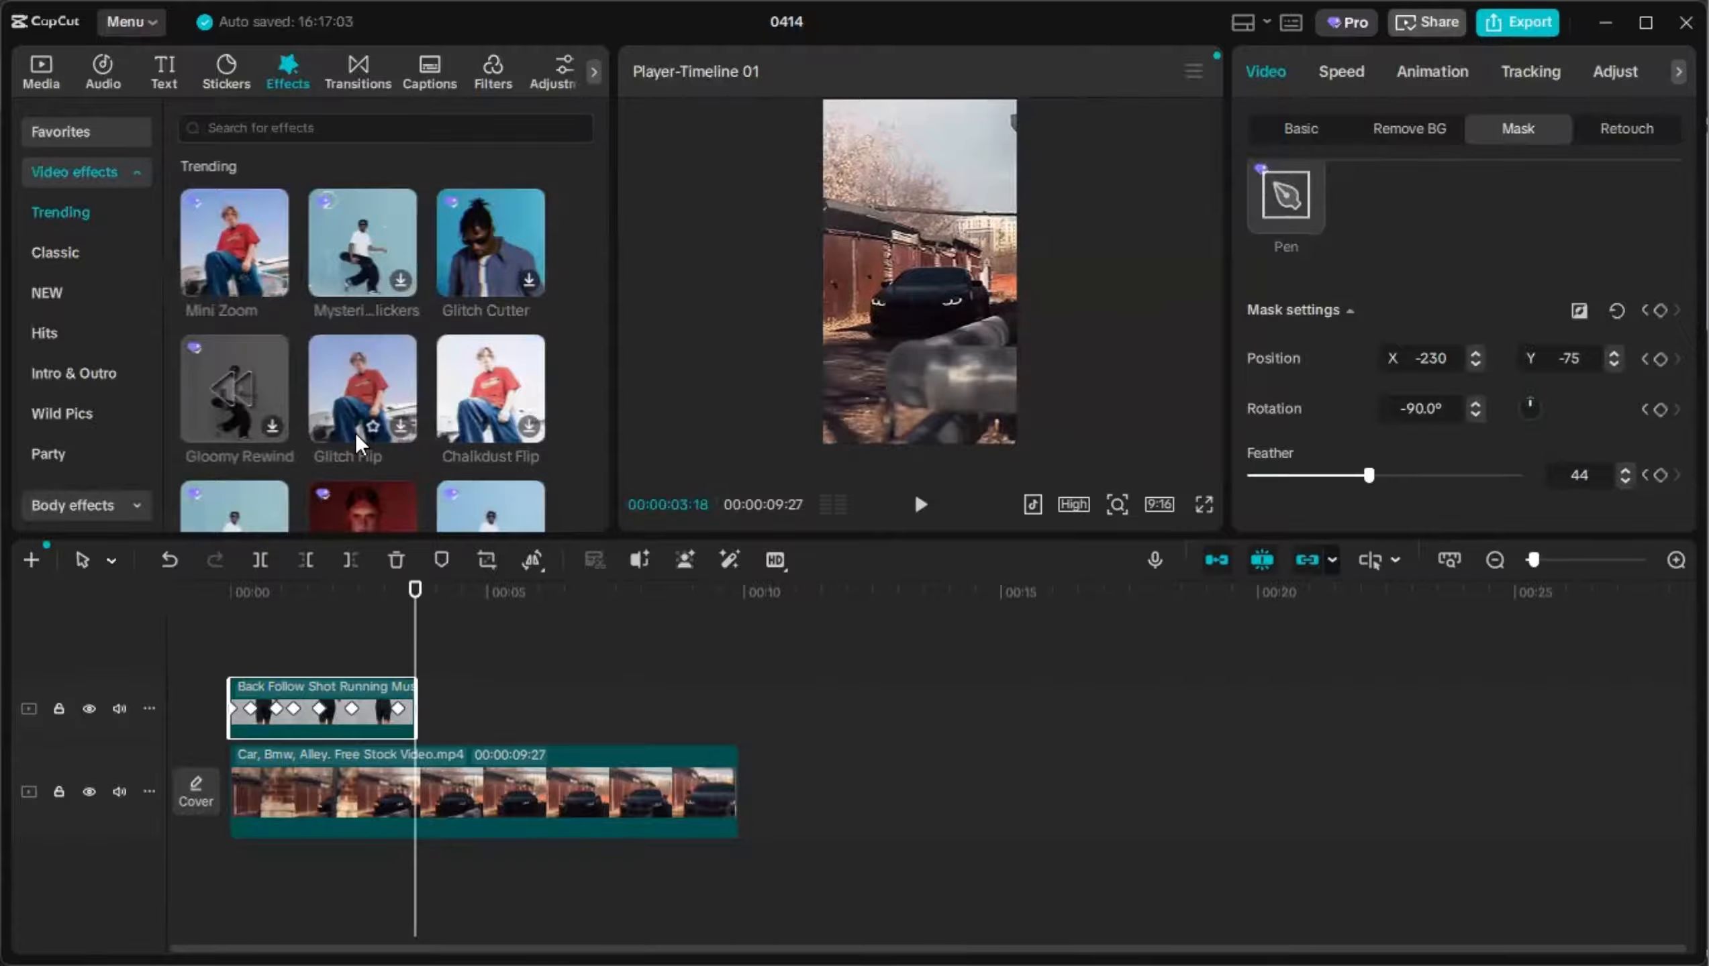
scroll(359, 444, down, 3)
scroll(346, 436, down, 3)
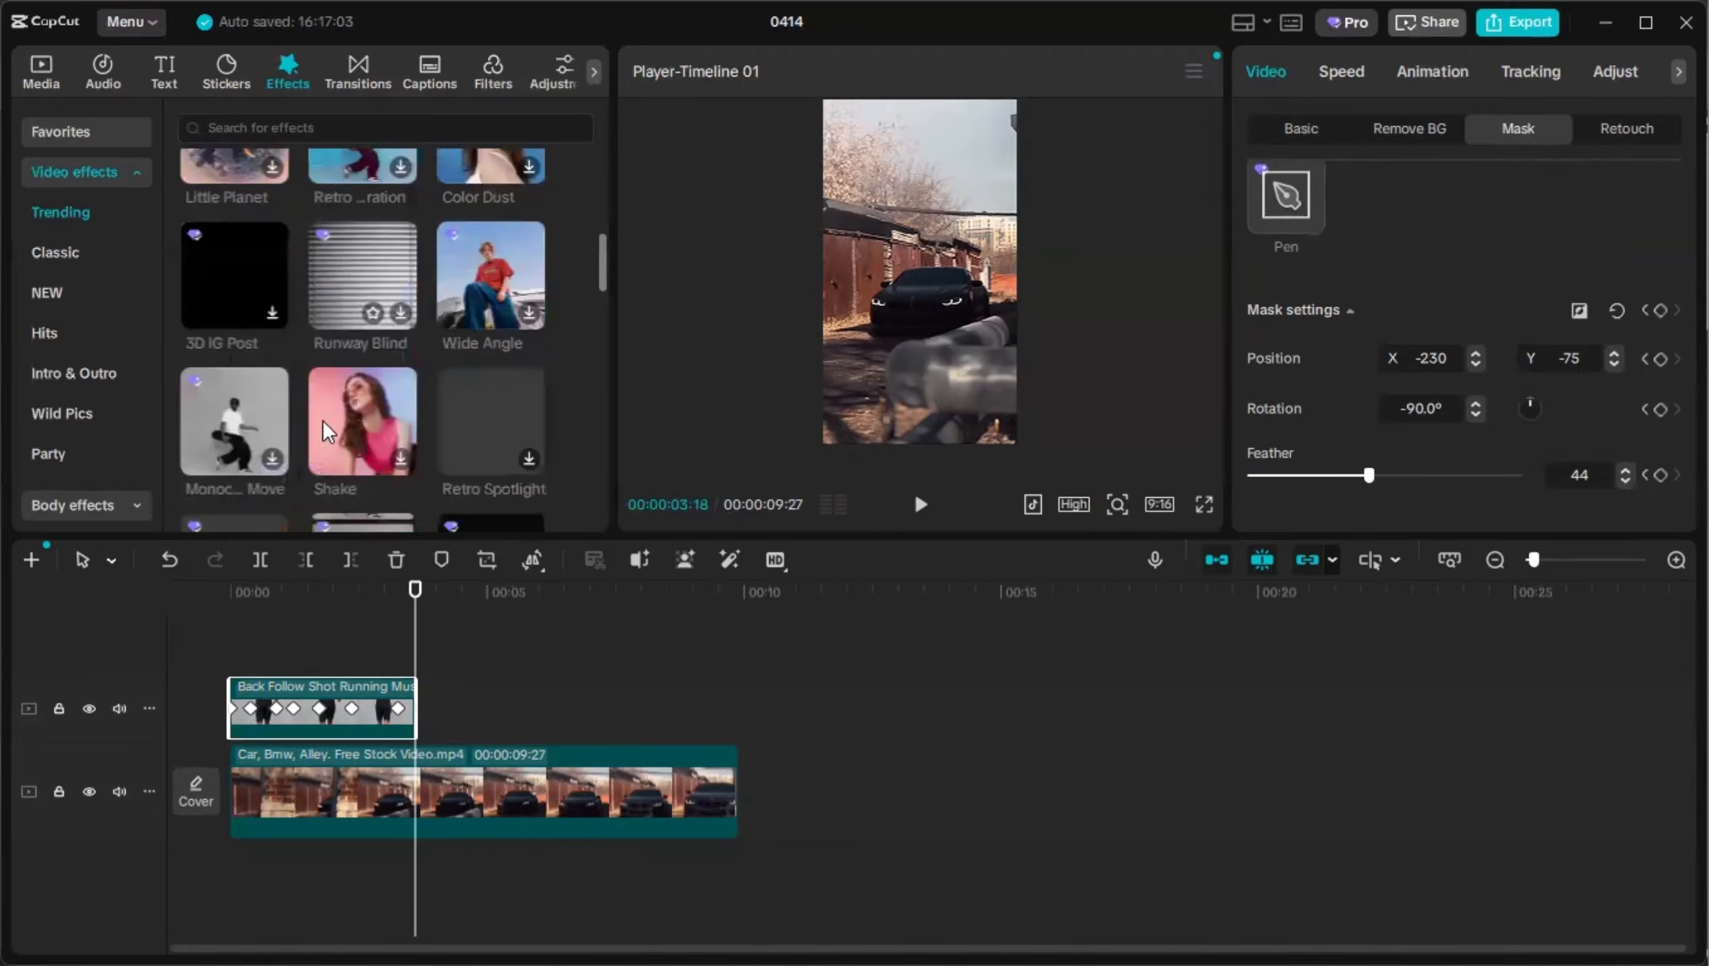
scroll(368, 431, down, 3)
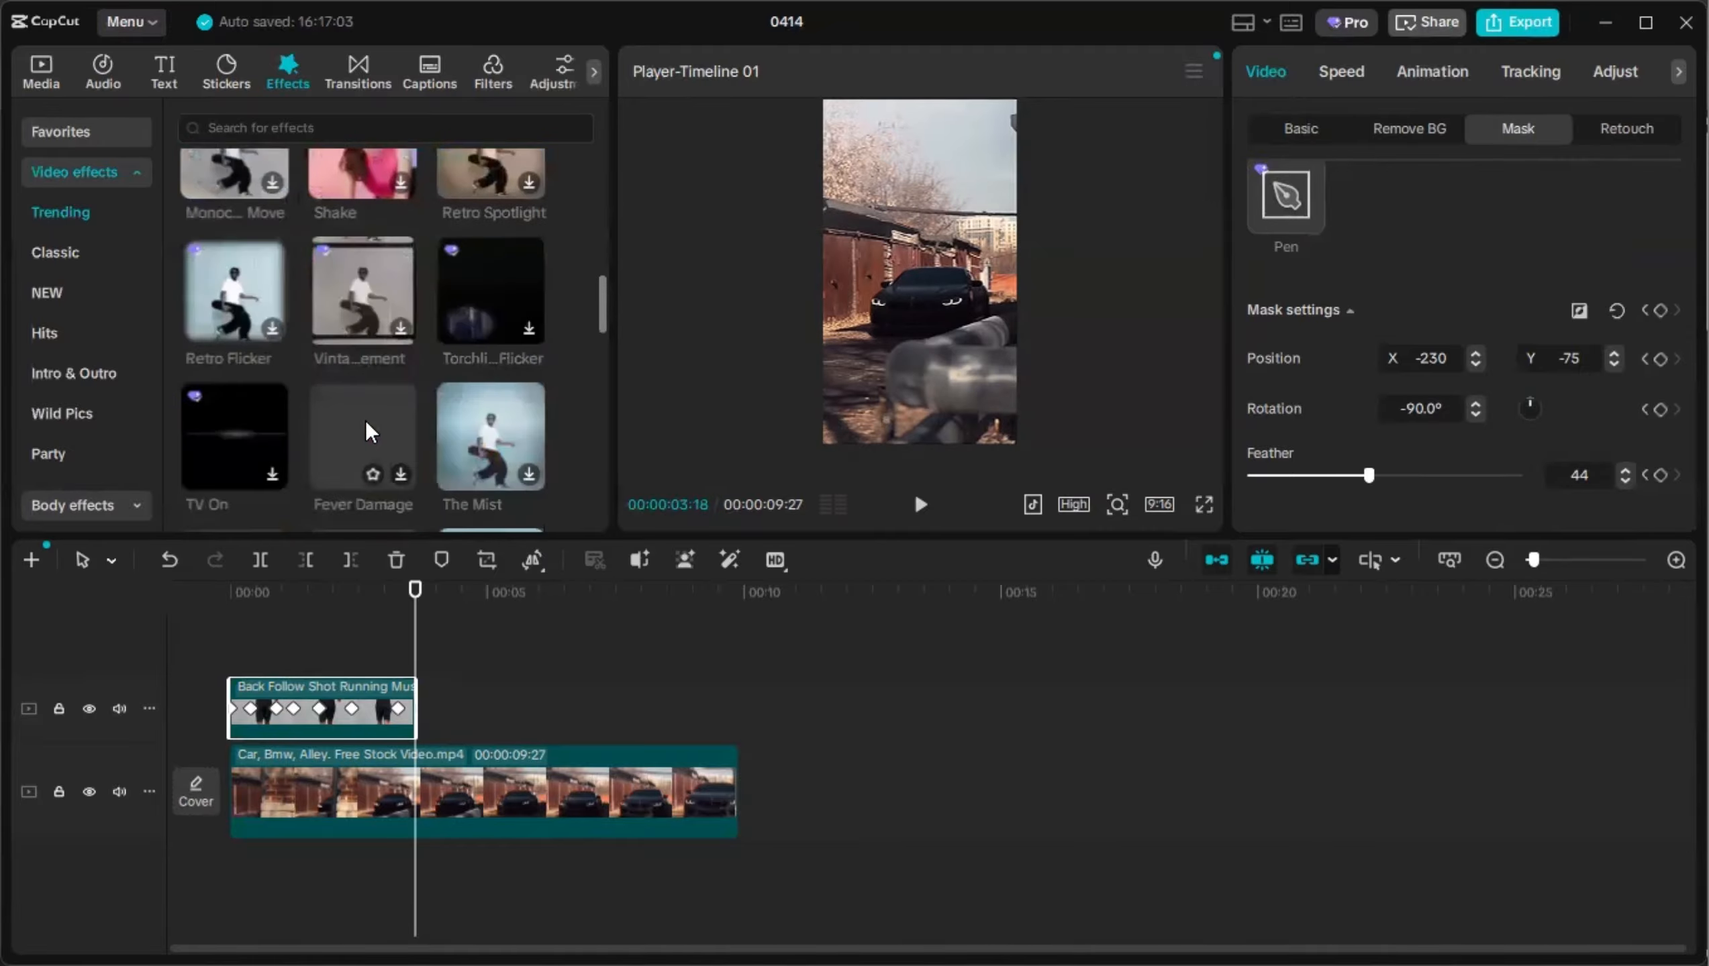
scroll(368, 432, down, 3)
scroll(369, 431, down, 3)
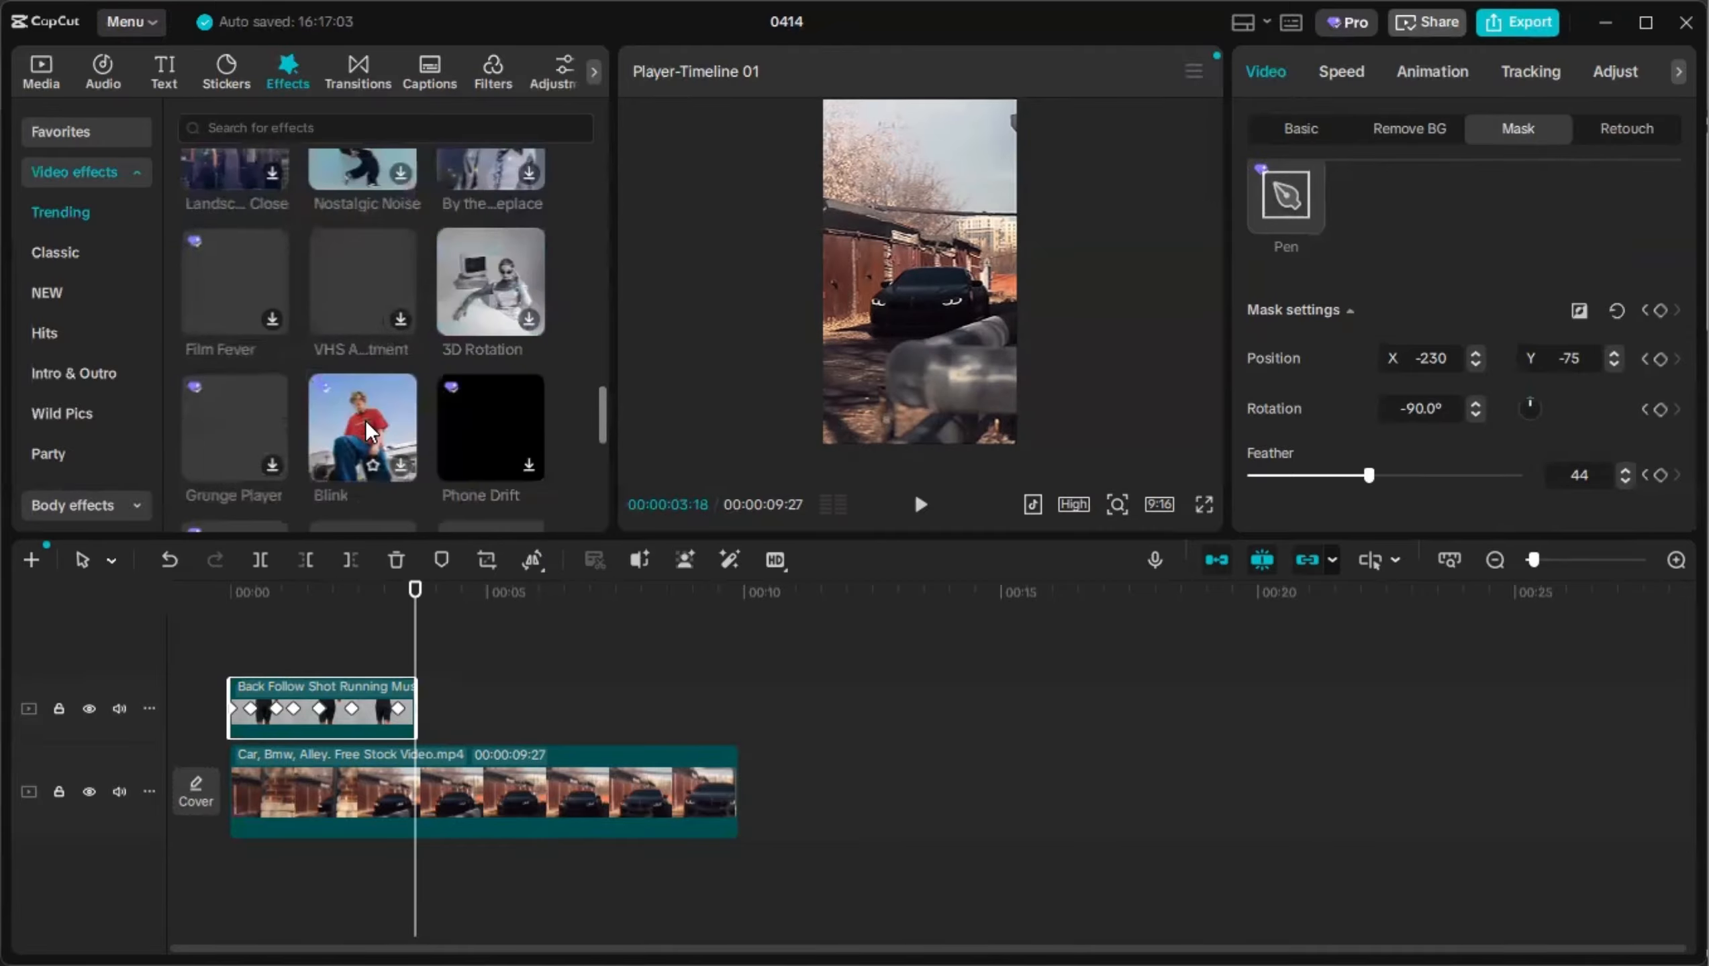
scroll(46, 411, down, 3)
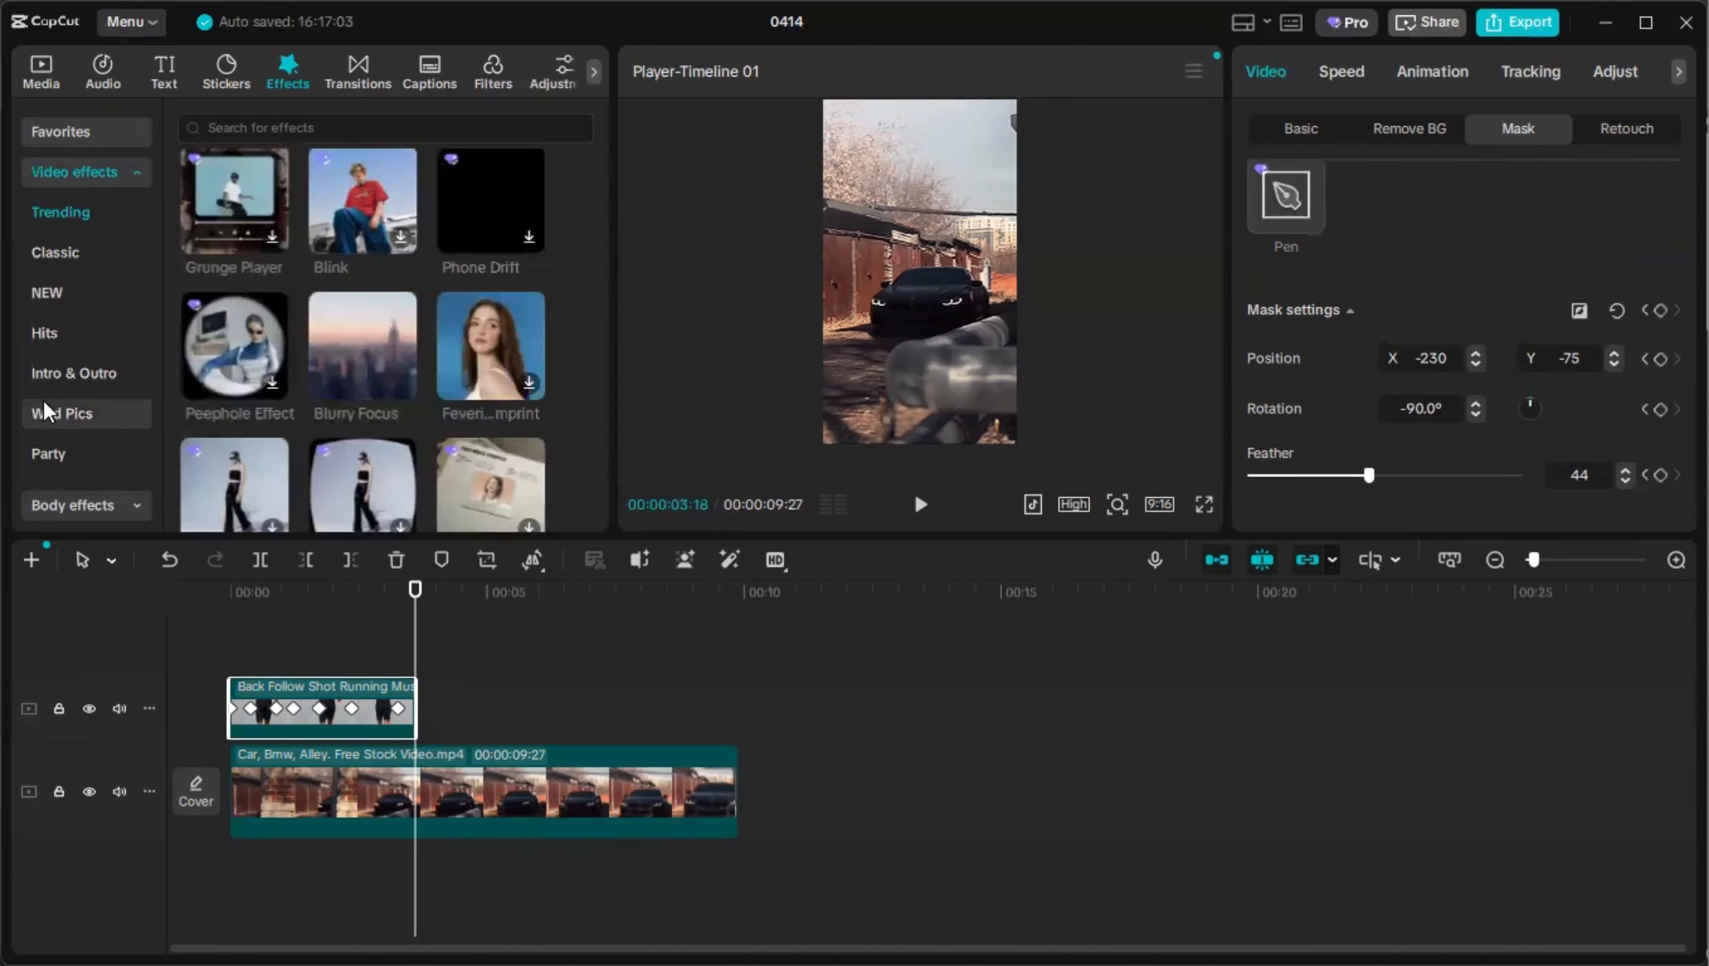
scroll(72, 377, down, 3)
click(49, 369)
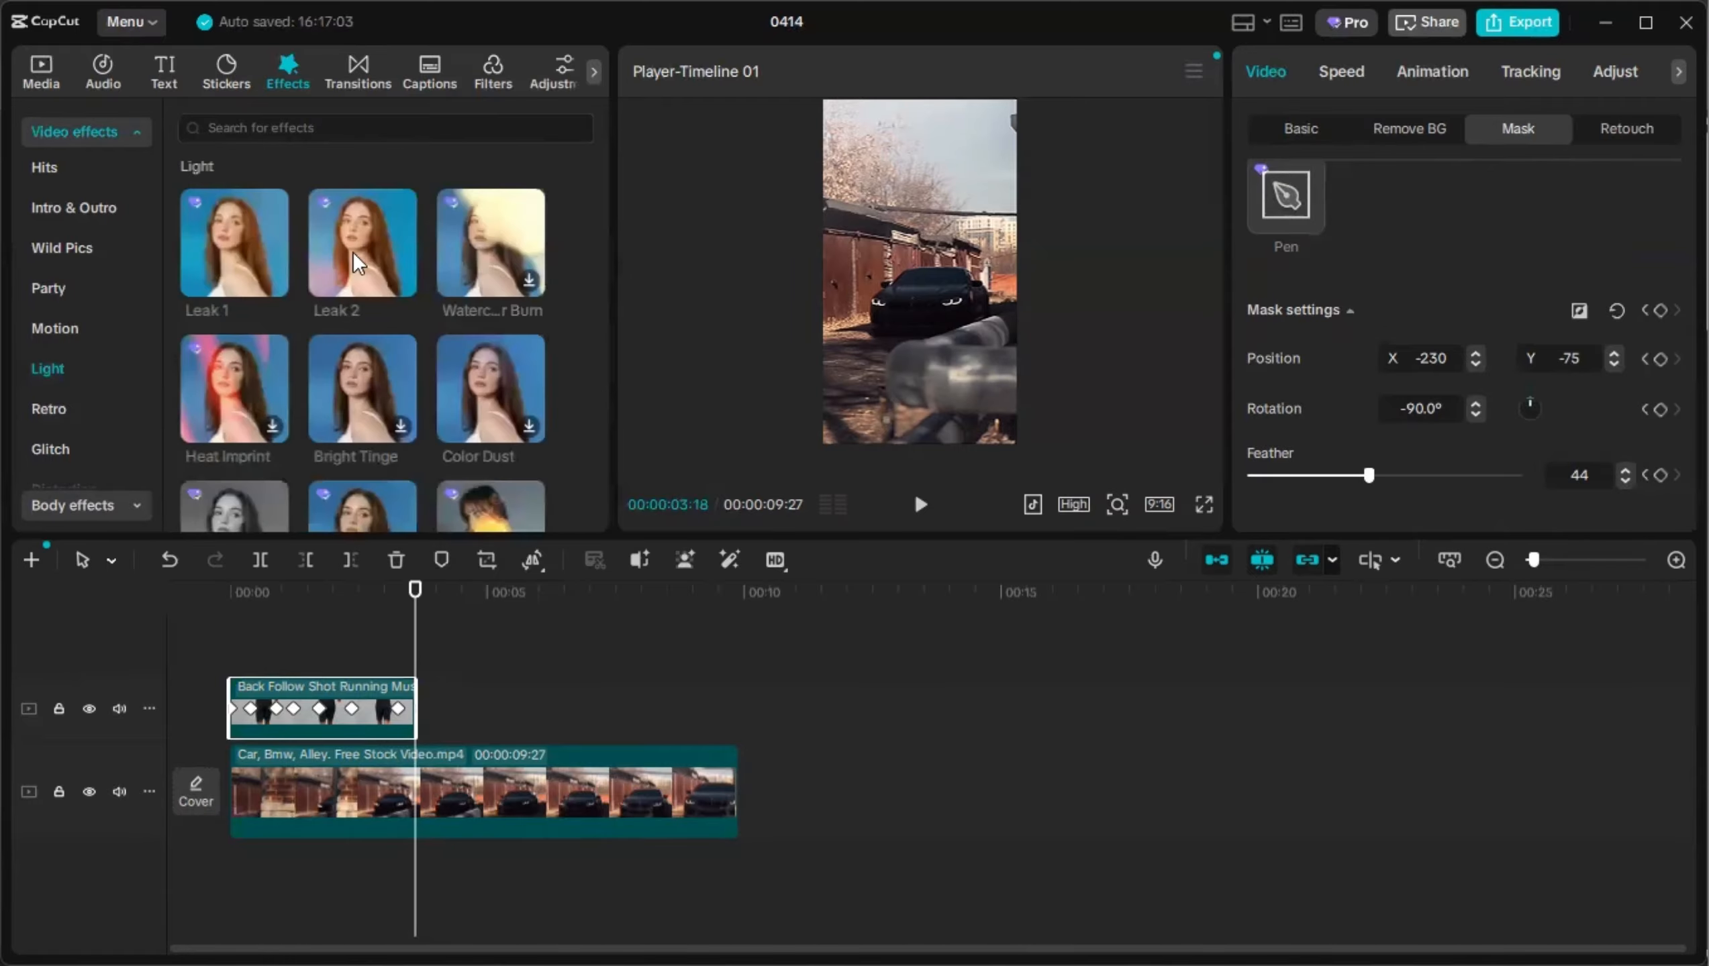
click(400, 281)
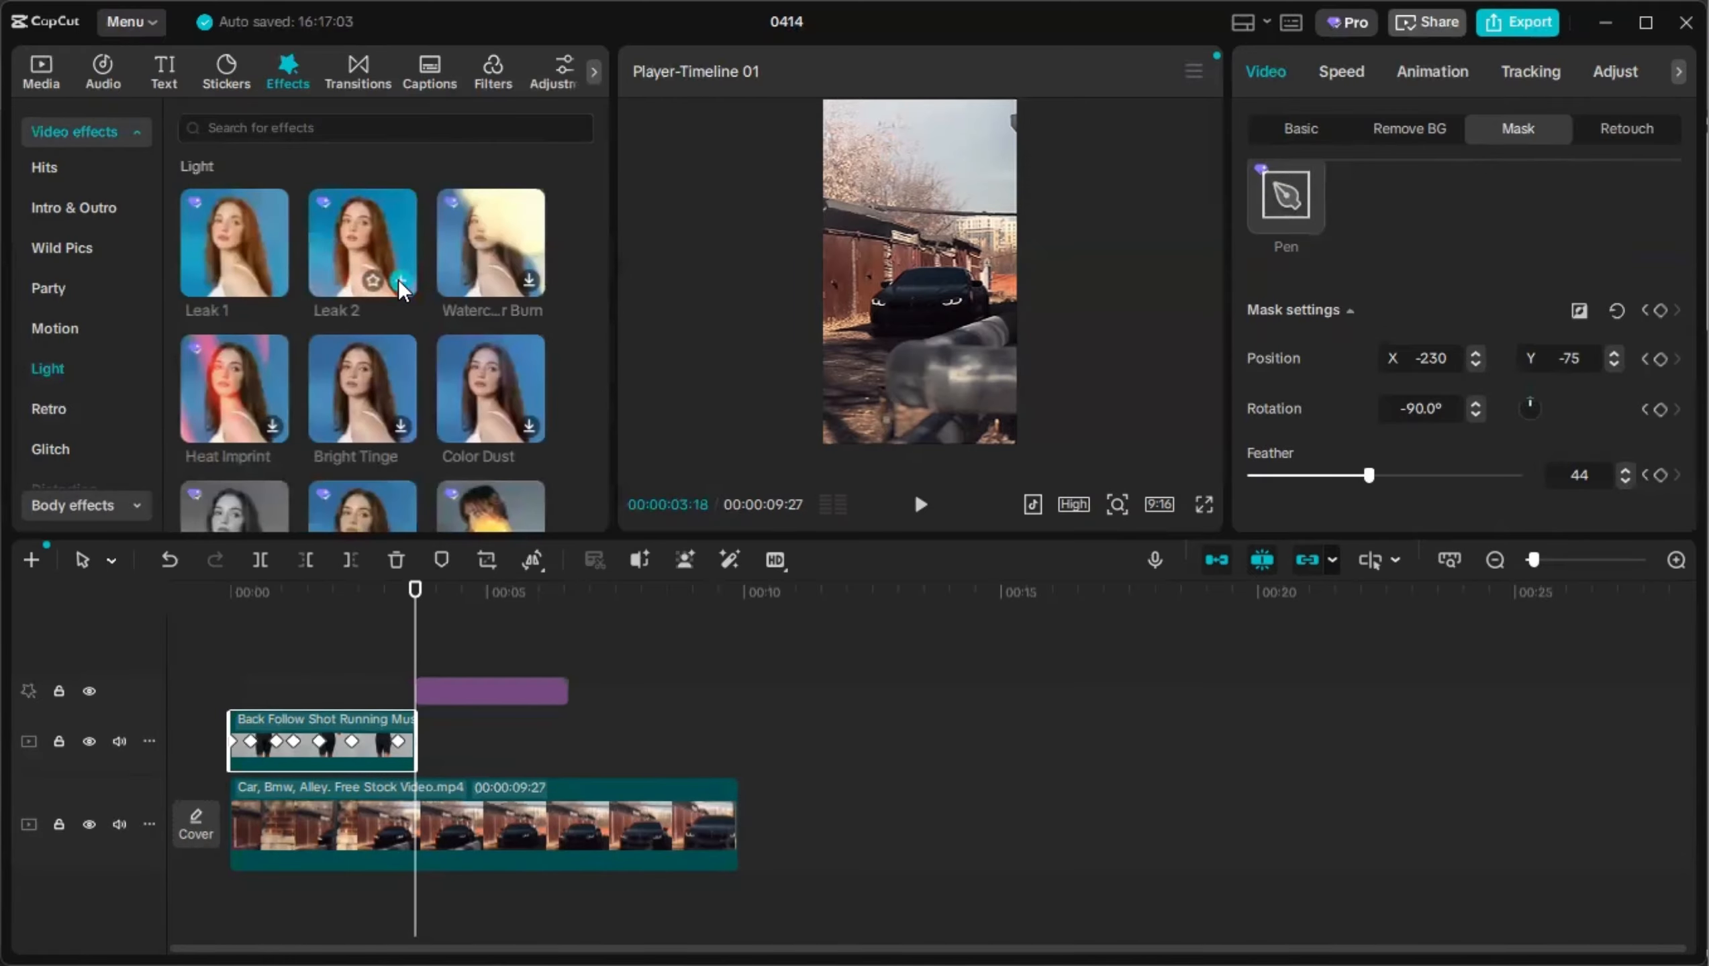
Shorten the Leak 2 effect to end just before the 5-second mark and play the sequence from the start.
click(574, 692)
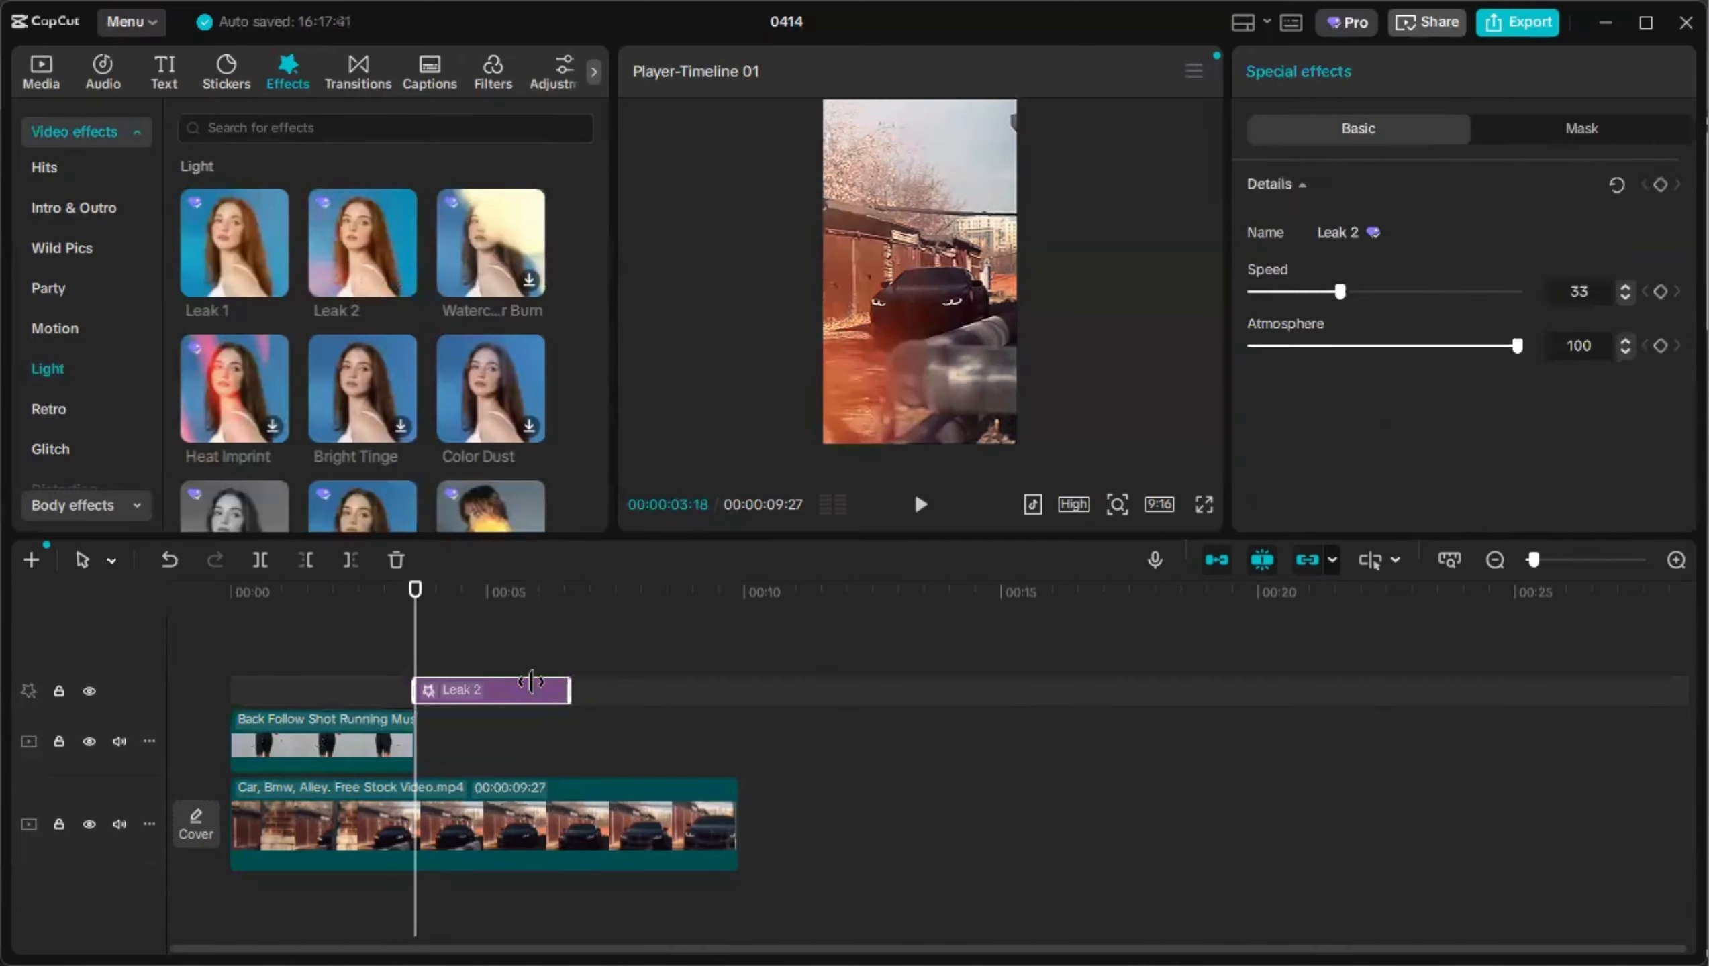
drag(574, 692, 476, 692)
drag(385, 602, 194, 636)
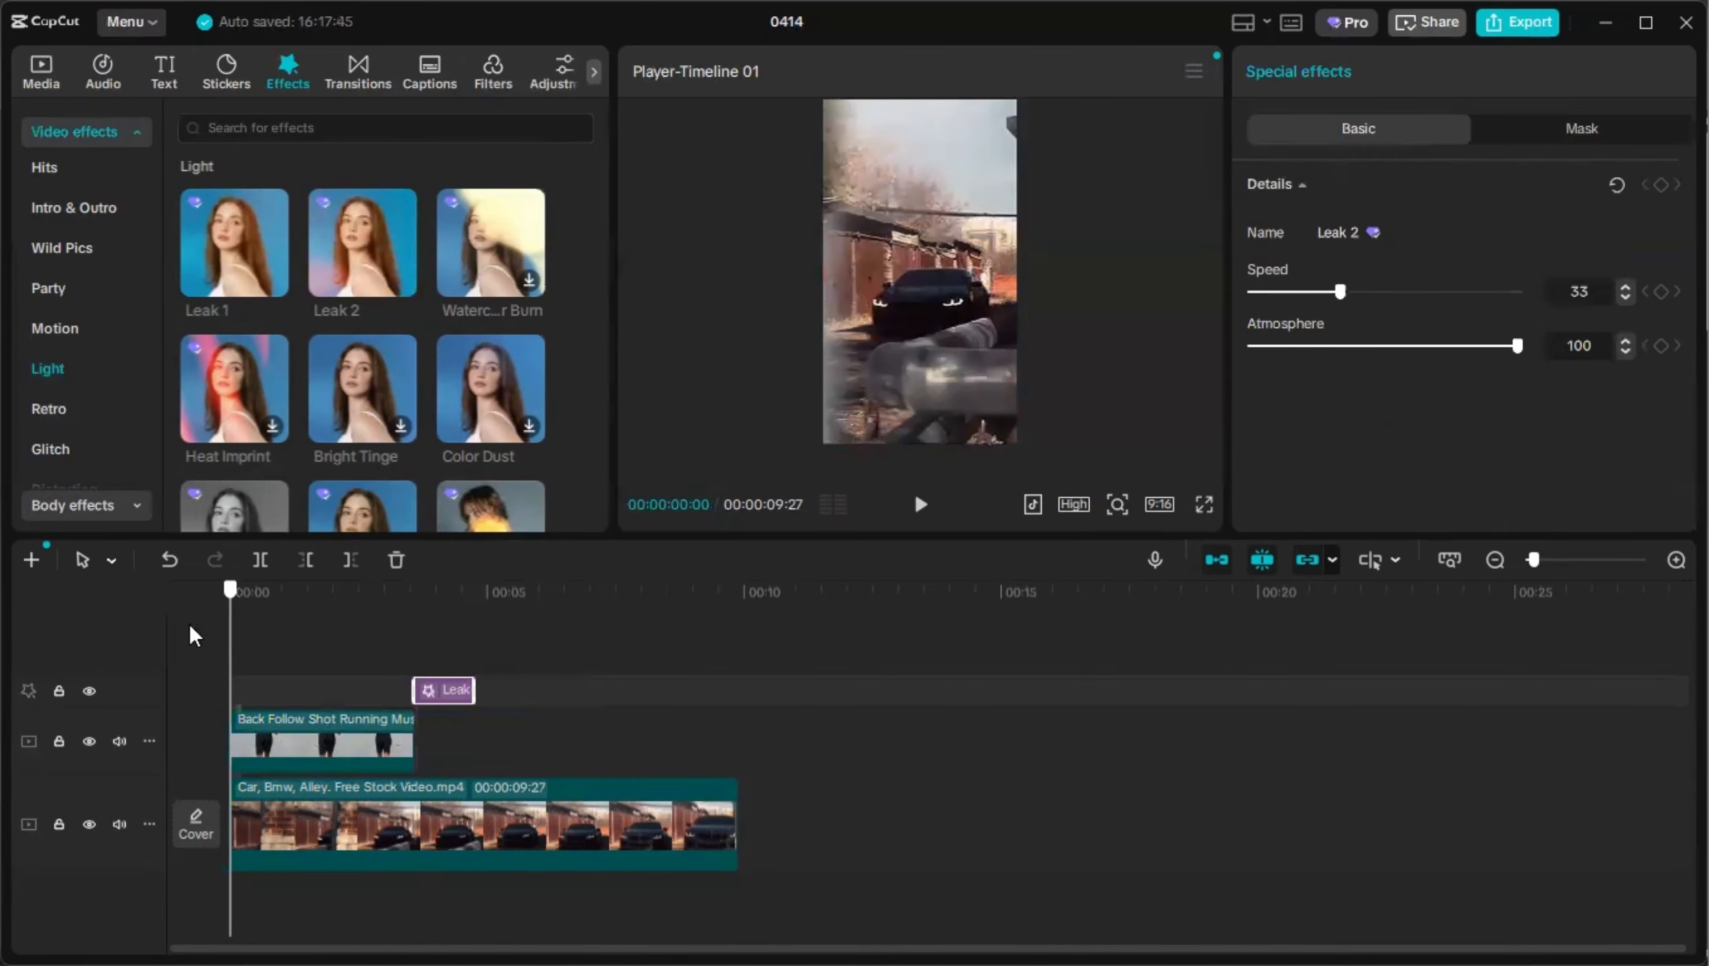
click(920, 504)
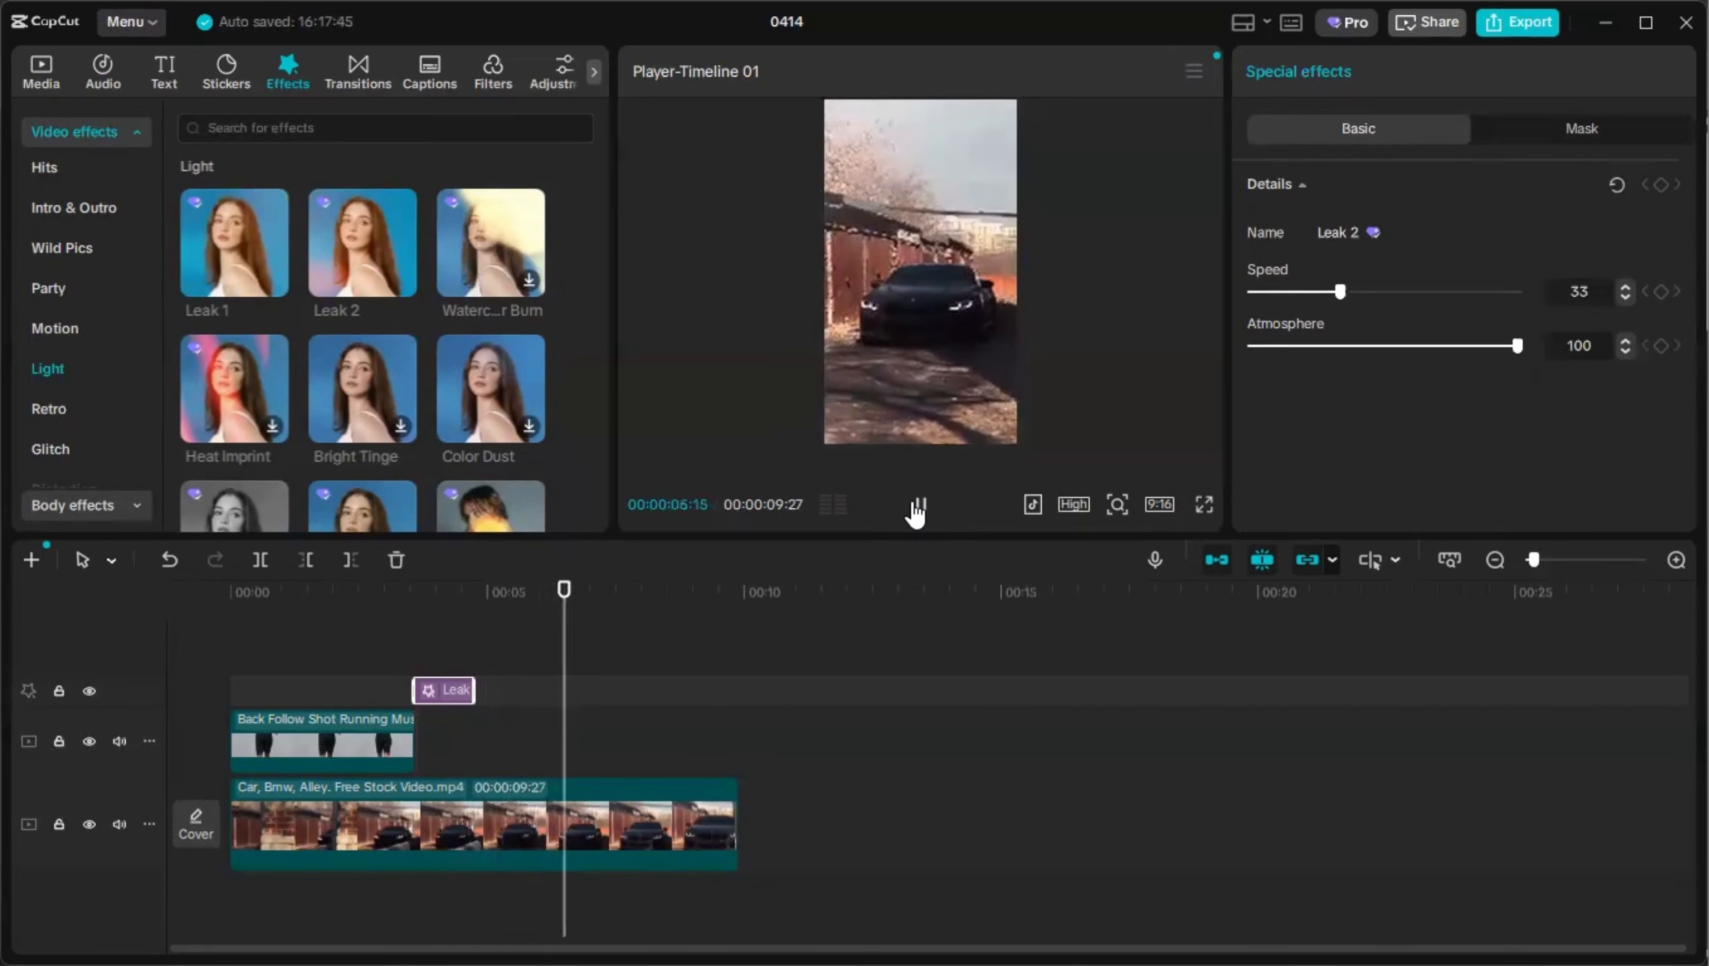
click(918, 504)
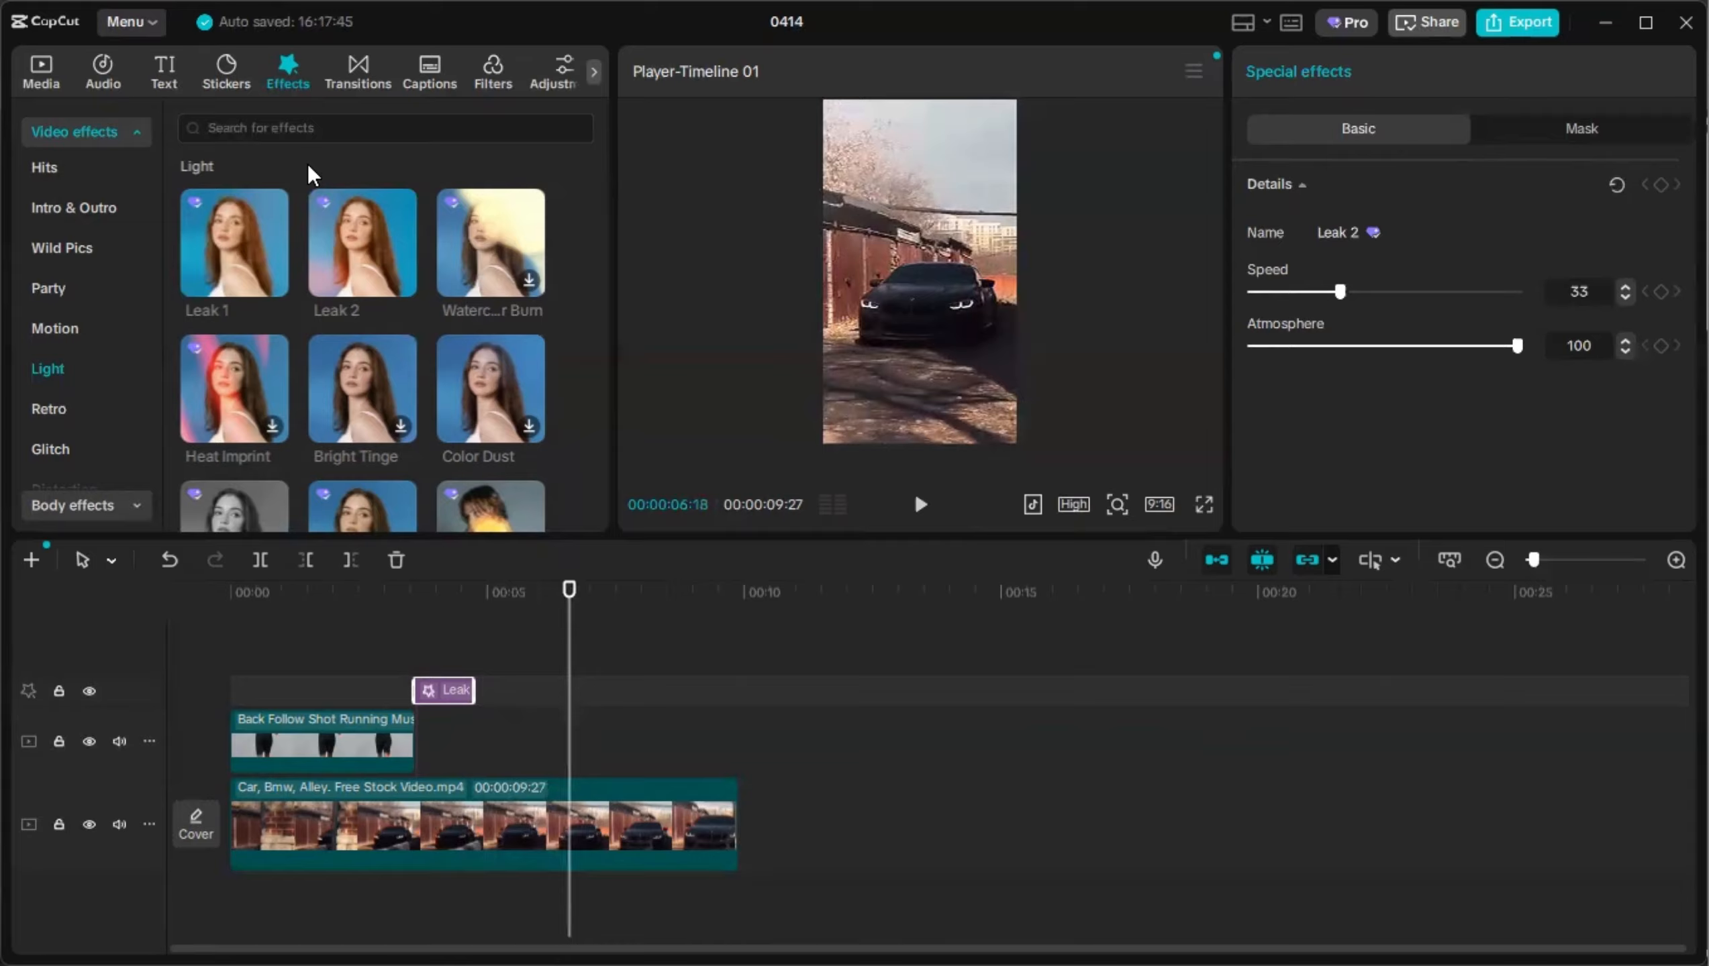
Search the sound effects for "mouse click" and preview Mouse click 1, Mouse click sound and Click_Mouse_Click_02.
click(102, 71)
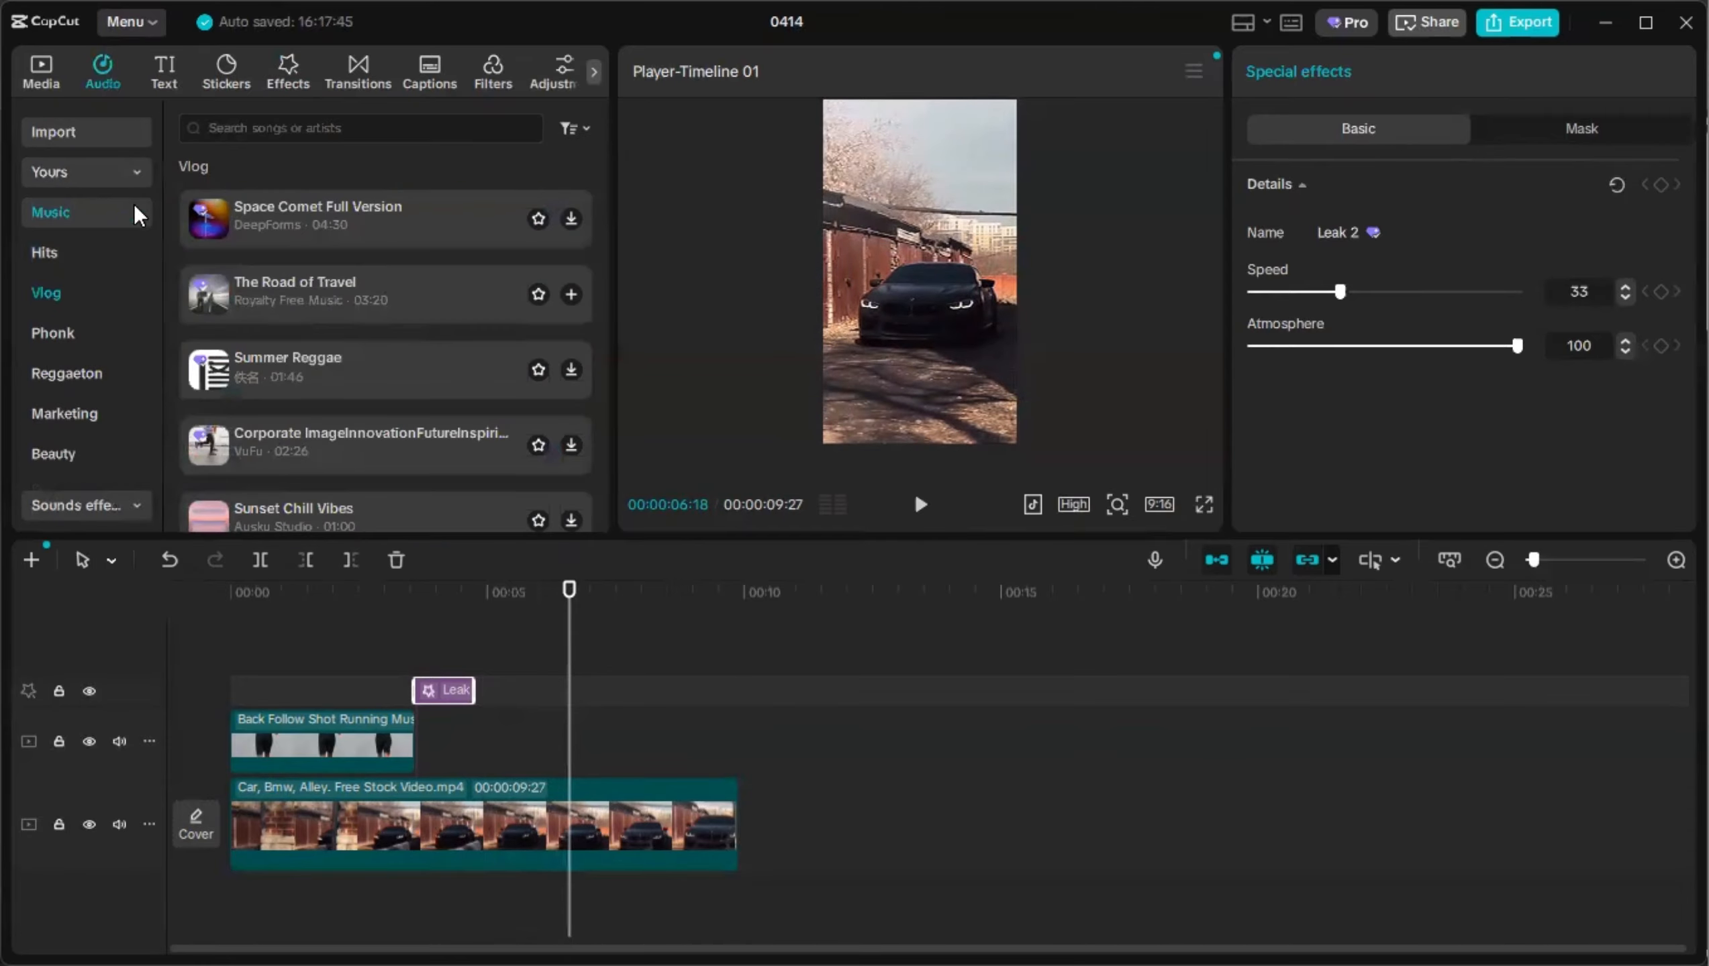
click(135, 209)
click(105, 260)
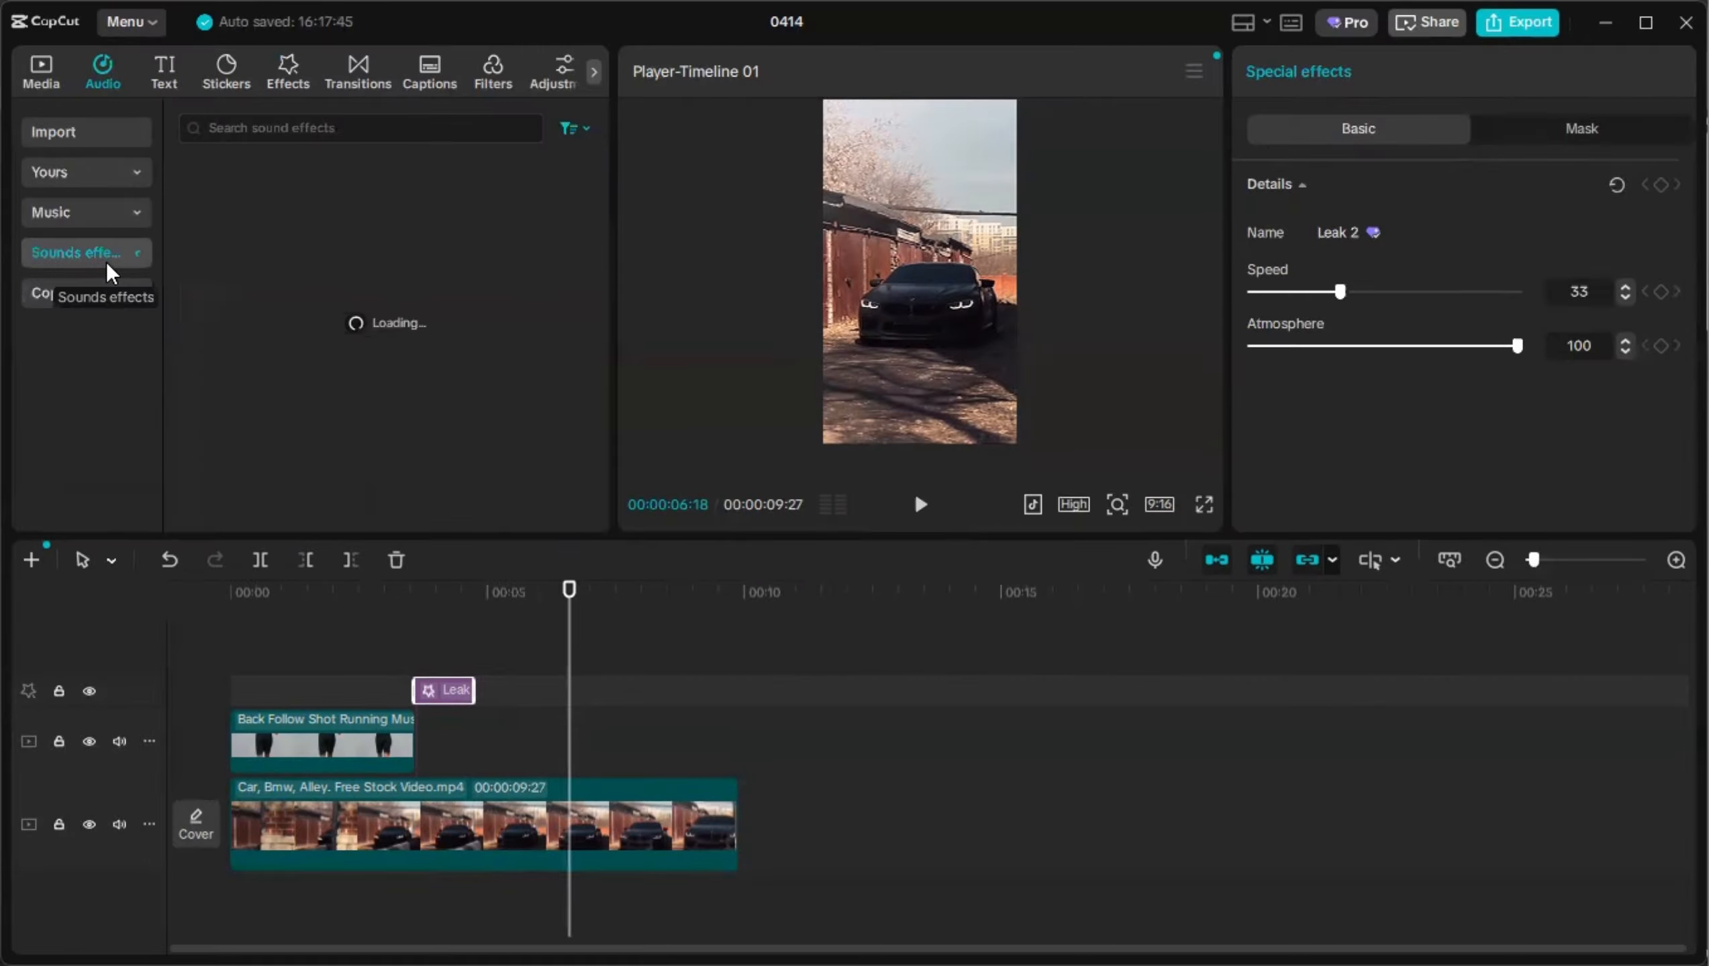
click(293, 128)
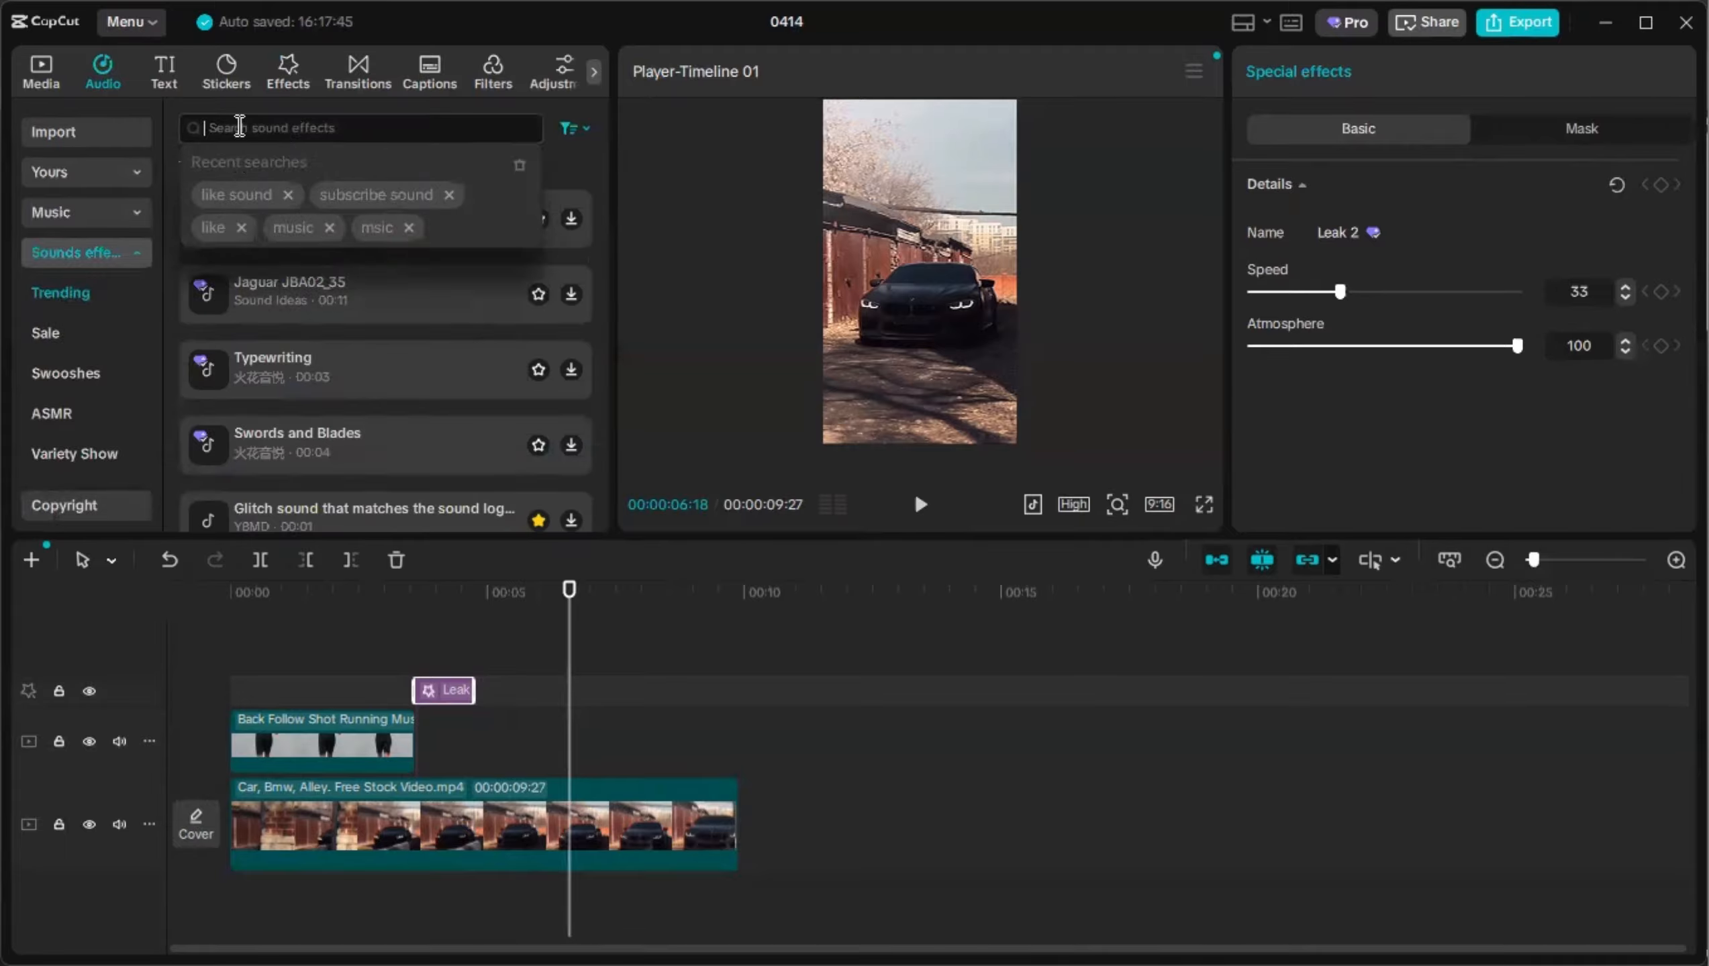
text(mous)
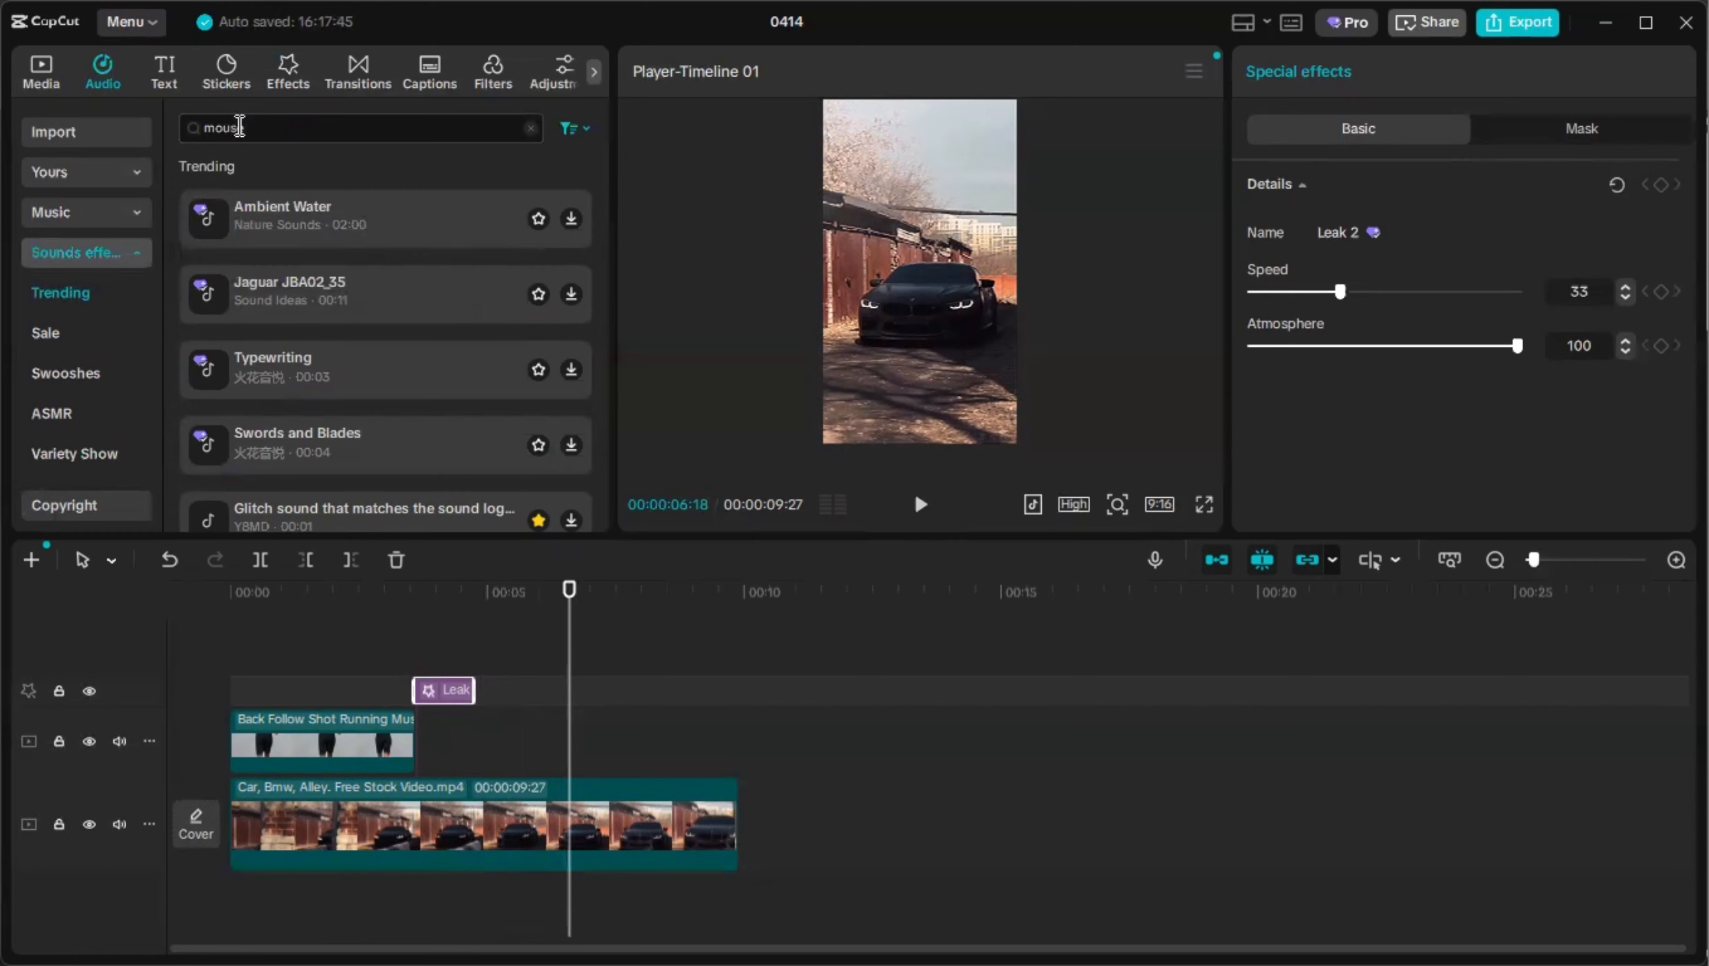
text(e click)
key(Return)
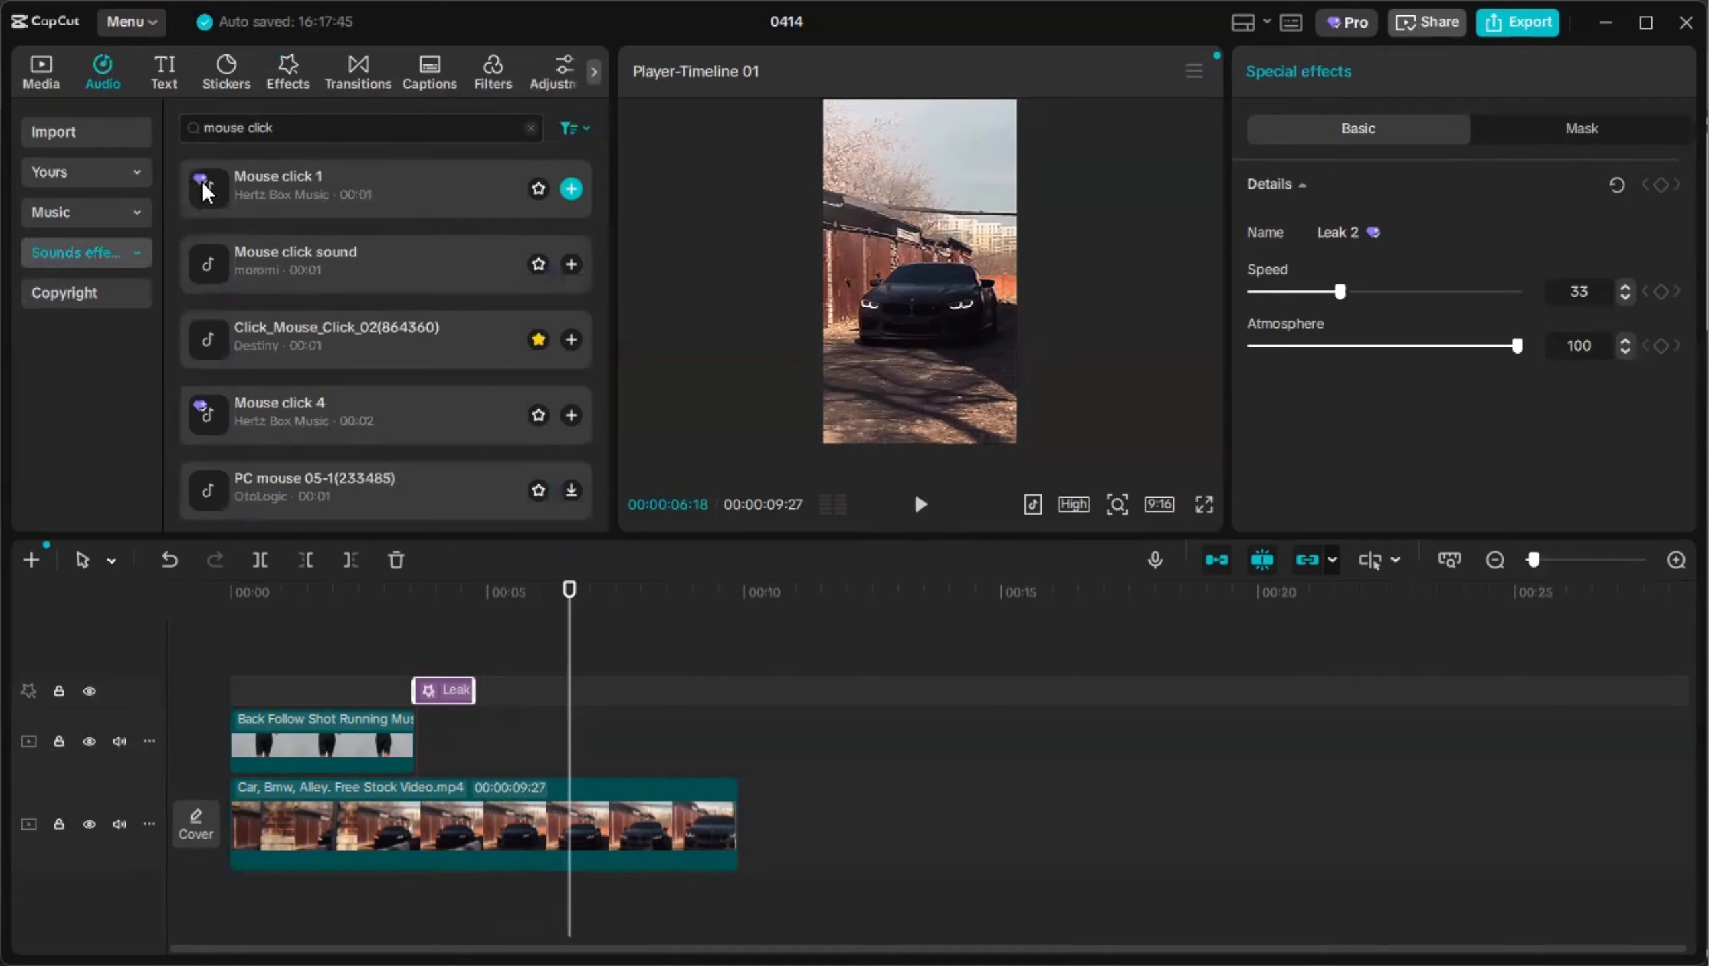
click(201, 179)
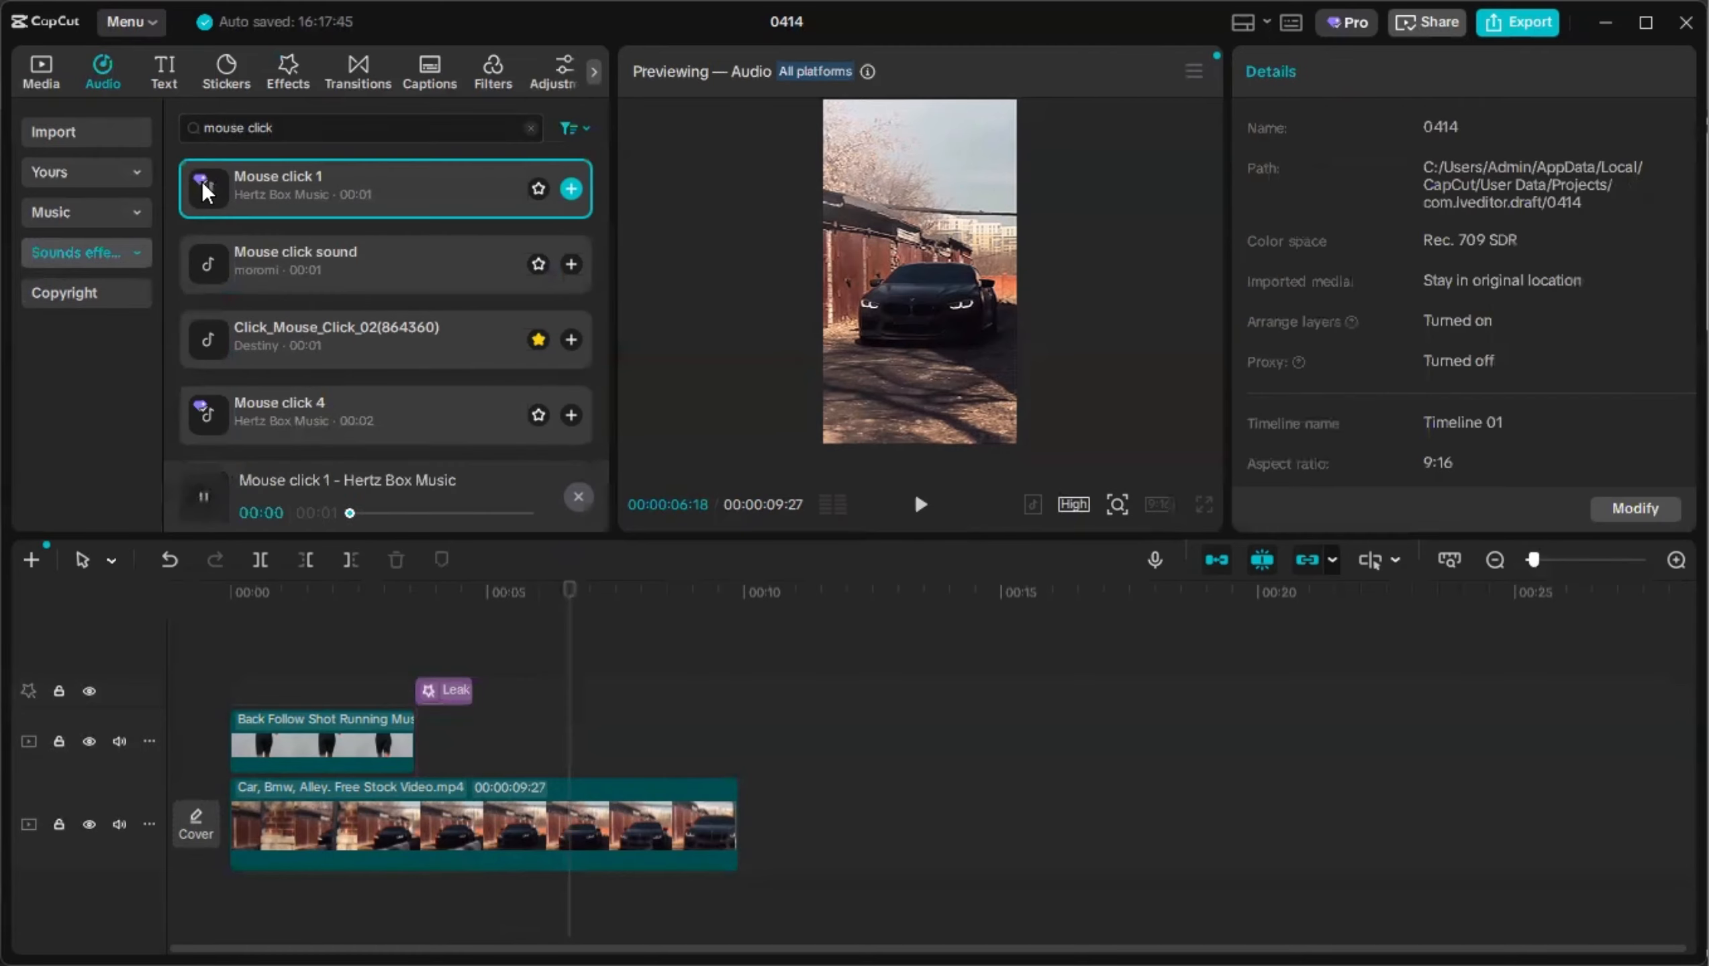
click(204, 267)
click(204, 349)
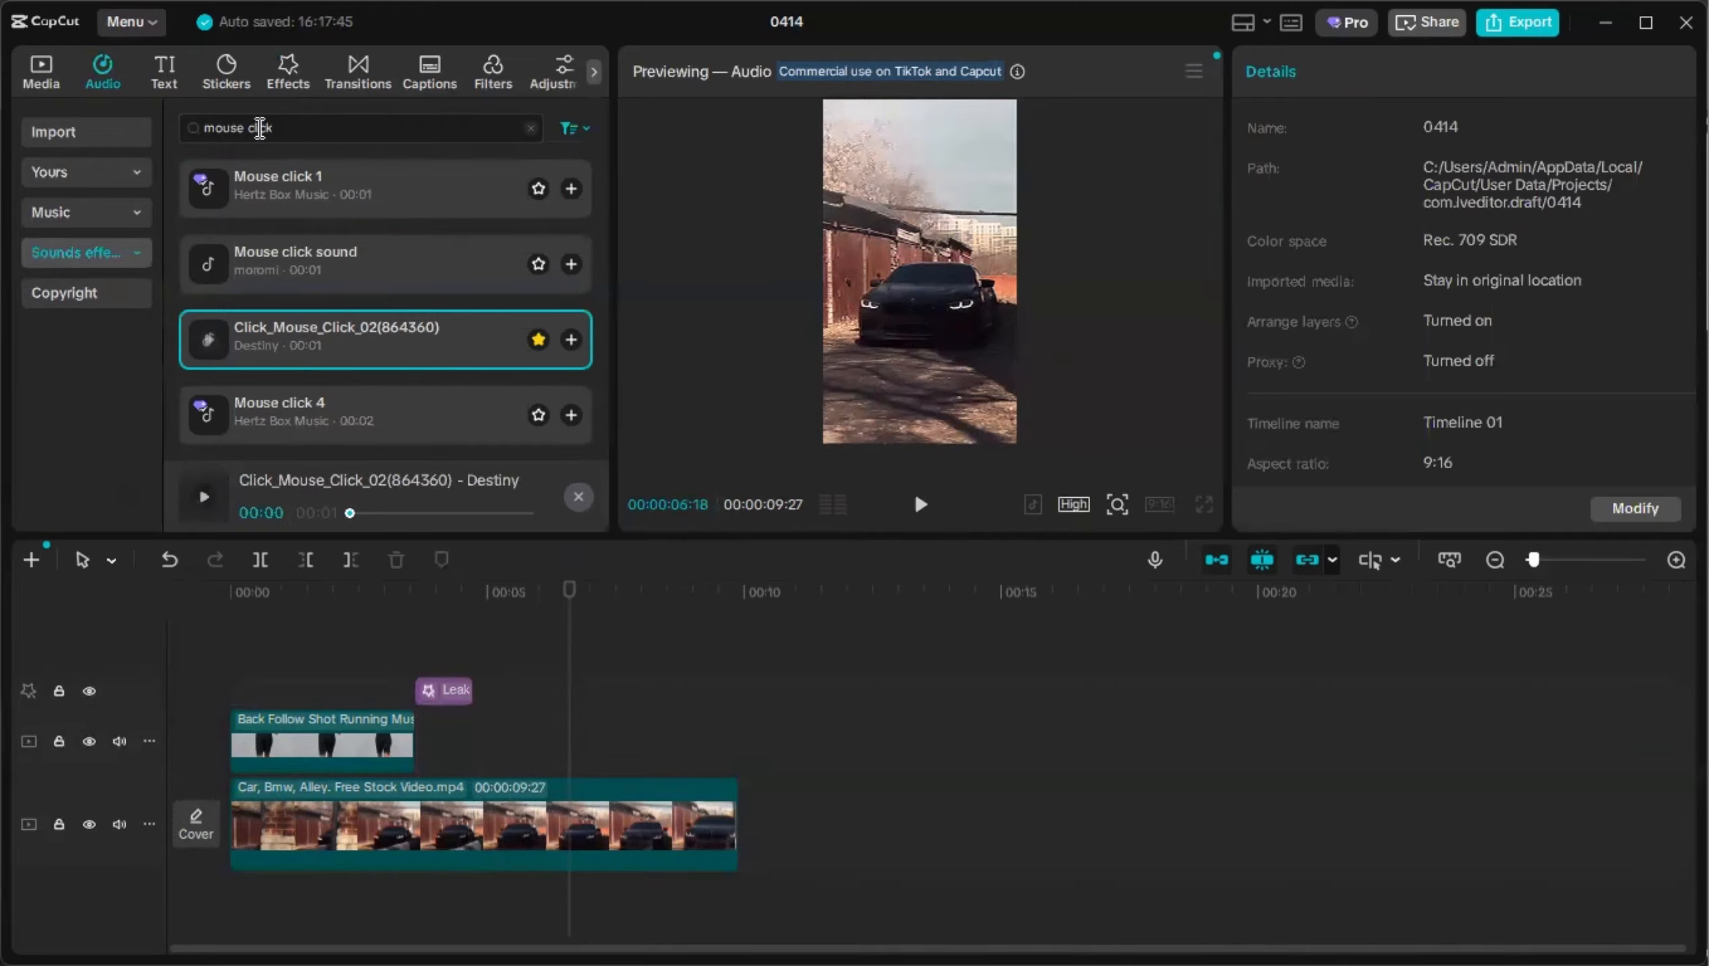
Search the sound effects for "shot soun" and preview the single-shot camera shutter click, Rifle shot and Sniper rifle shot sound.
drag(259, 128, 204, 129)
text(na)
key(BackSpace)
text(hot soun)
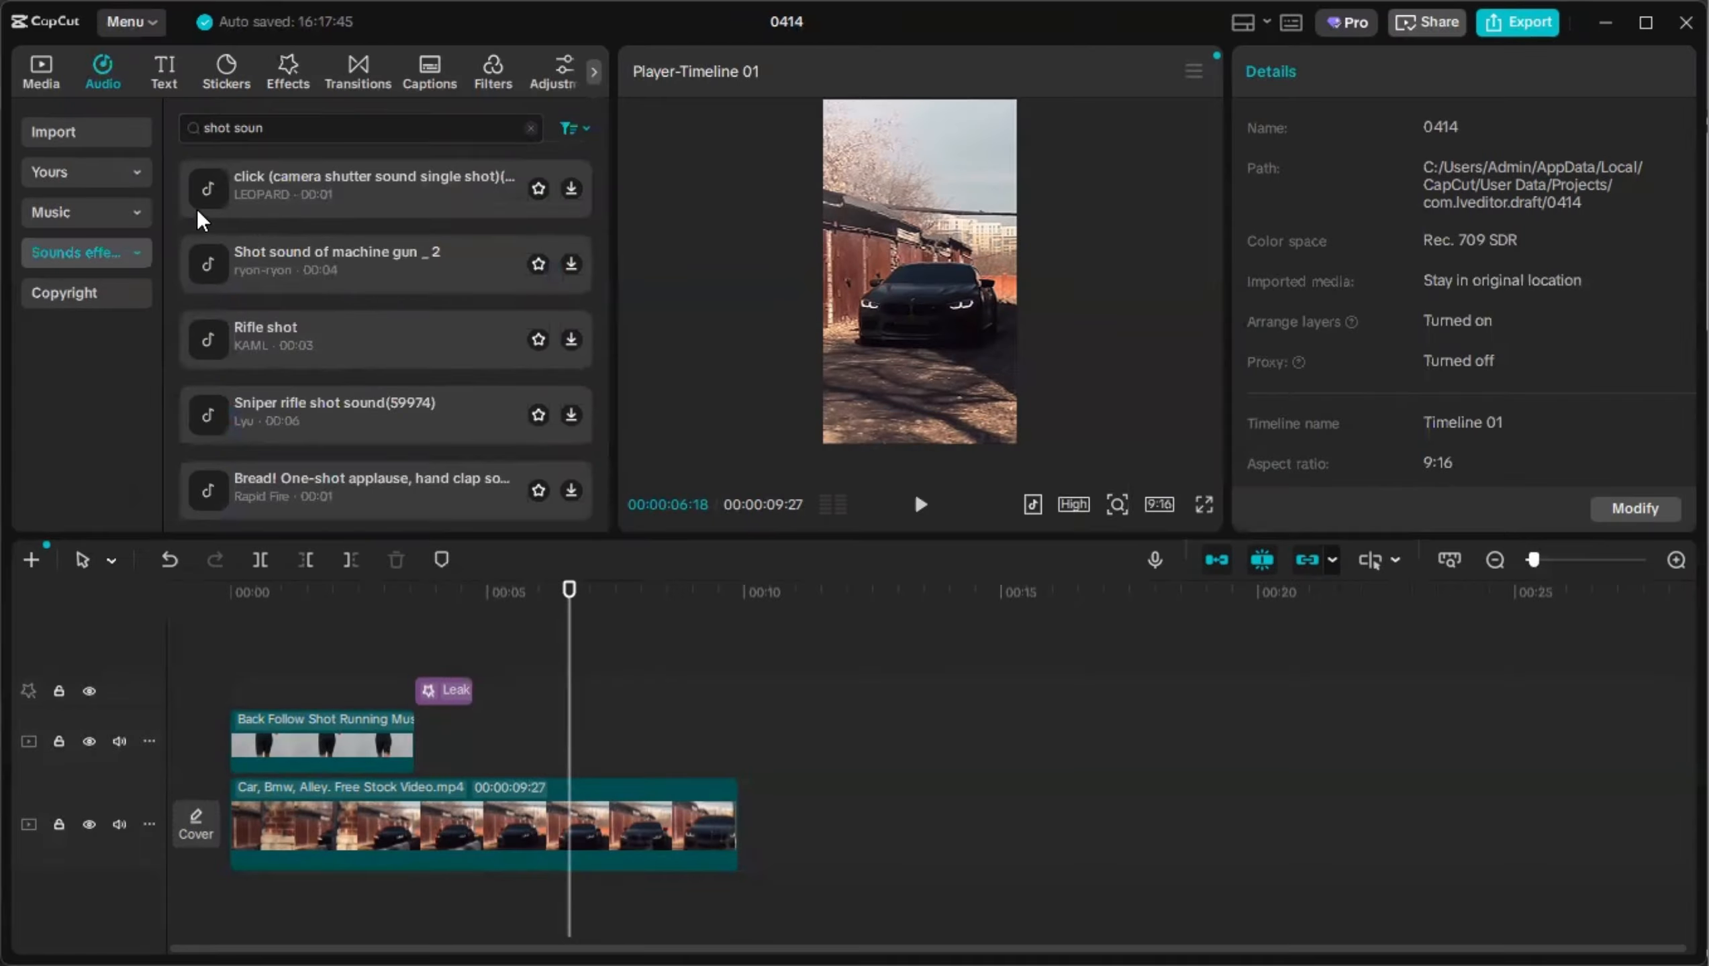
click(202, 190)
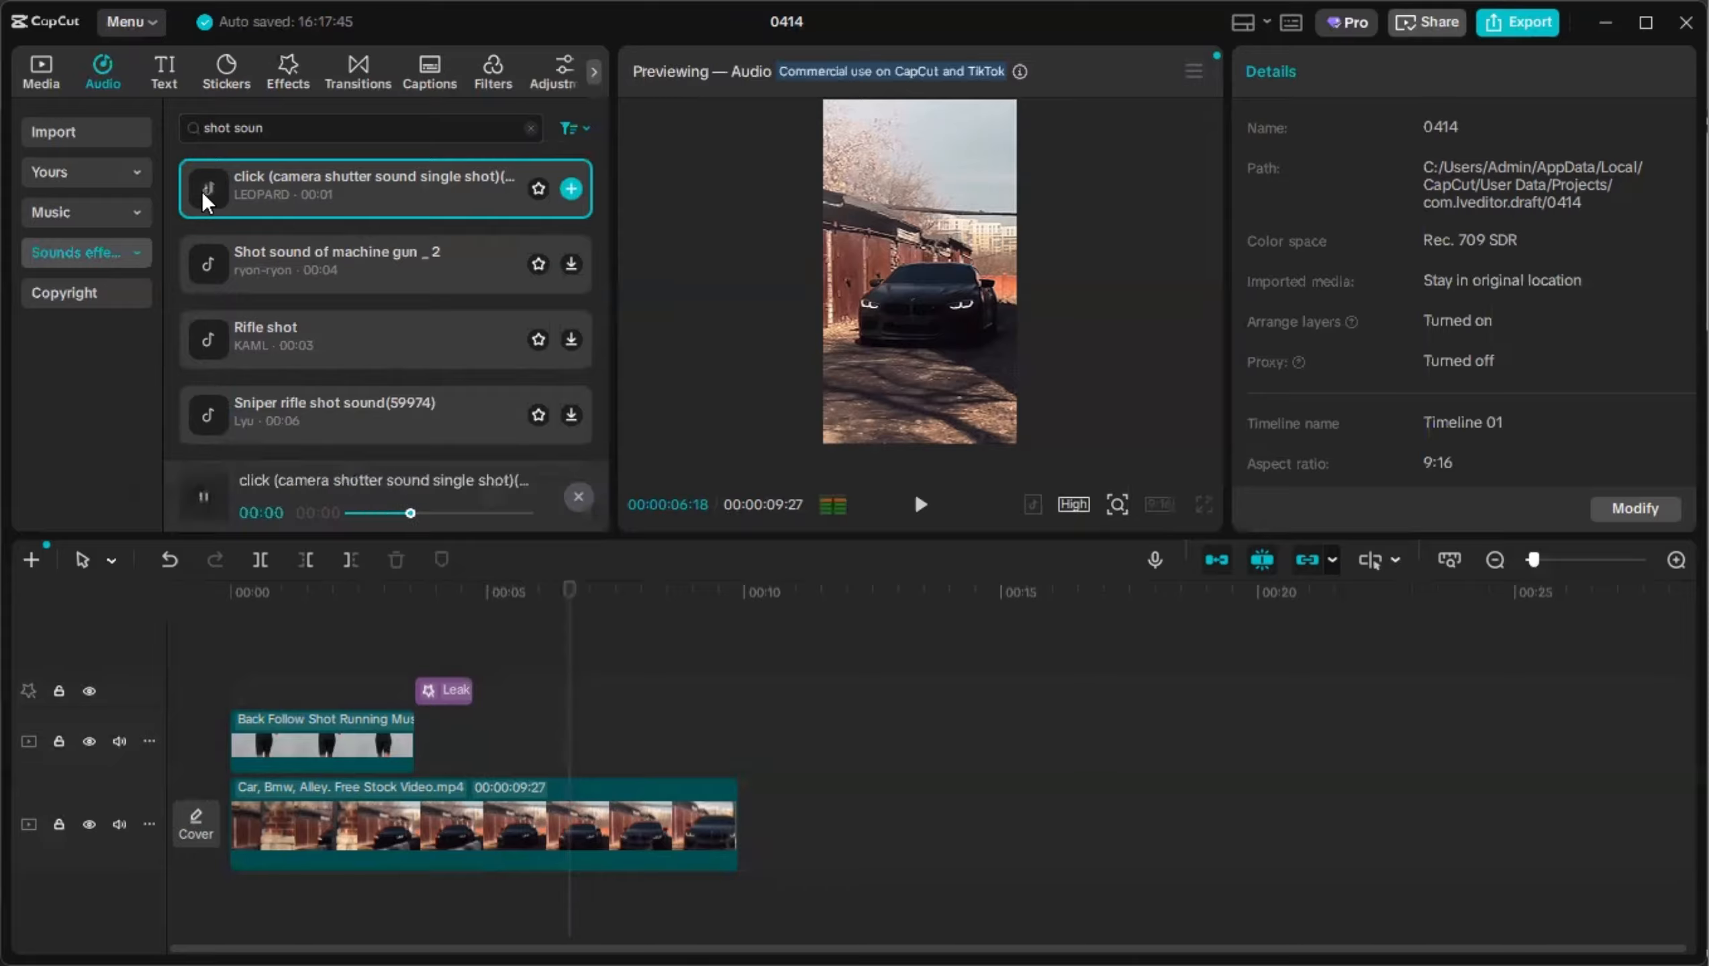
click(217, 353)
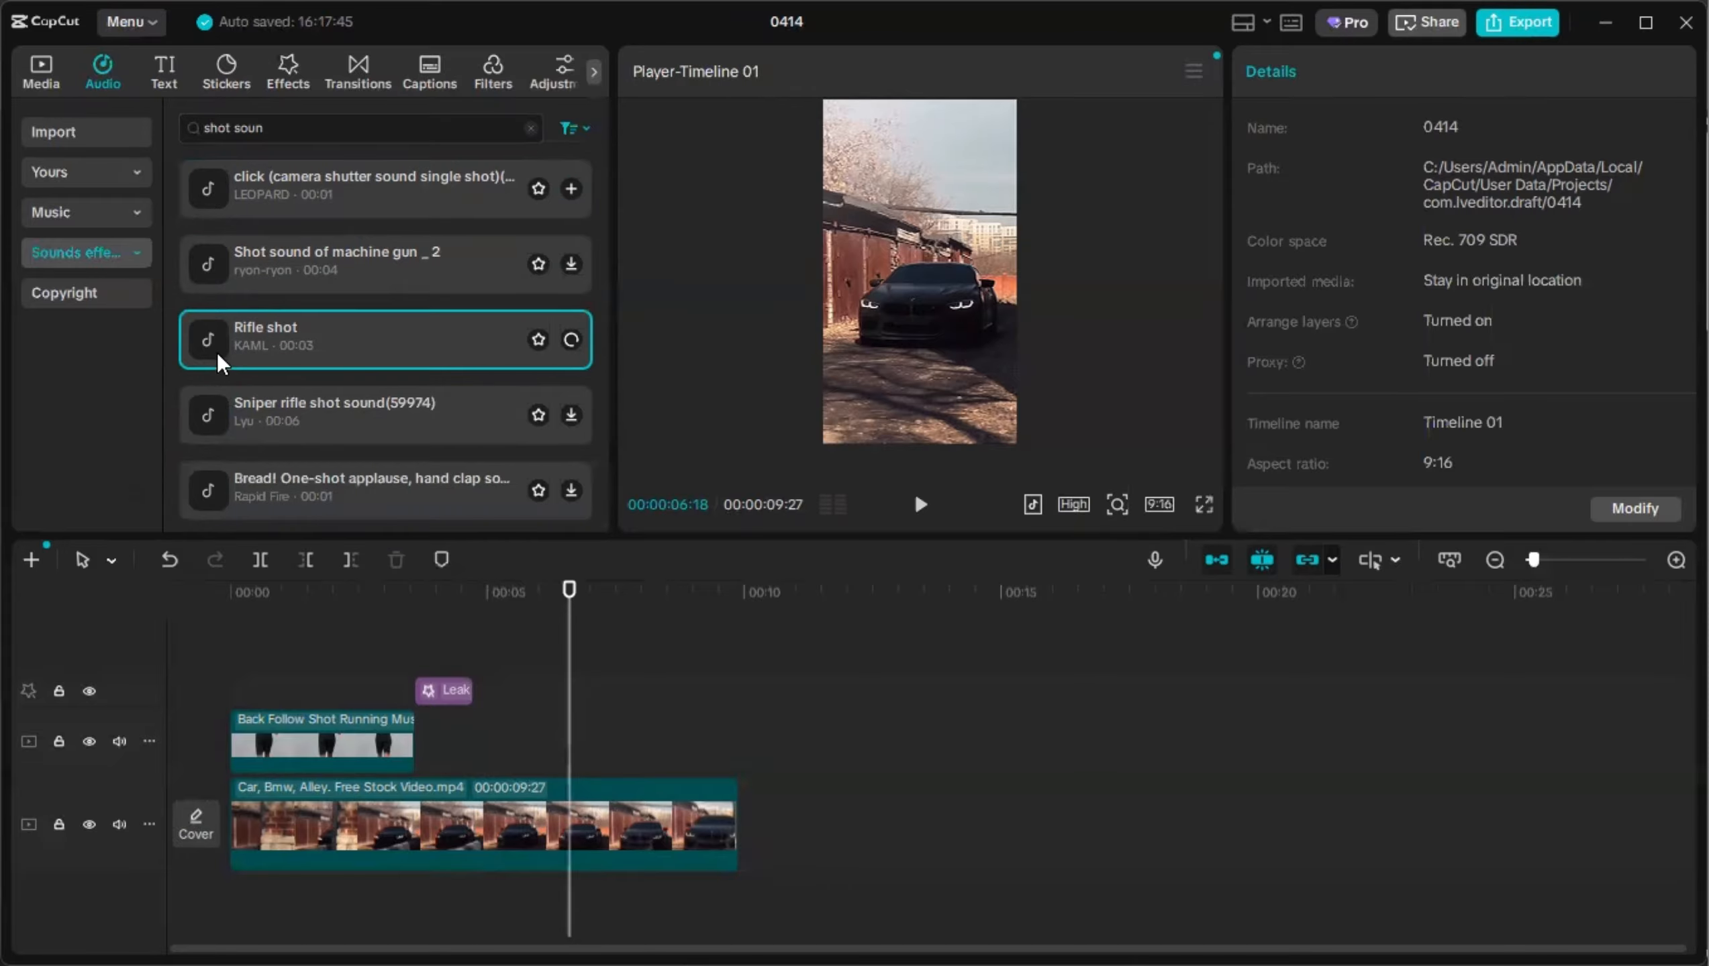
scroll(217, 352, down, 3)
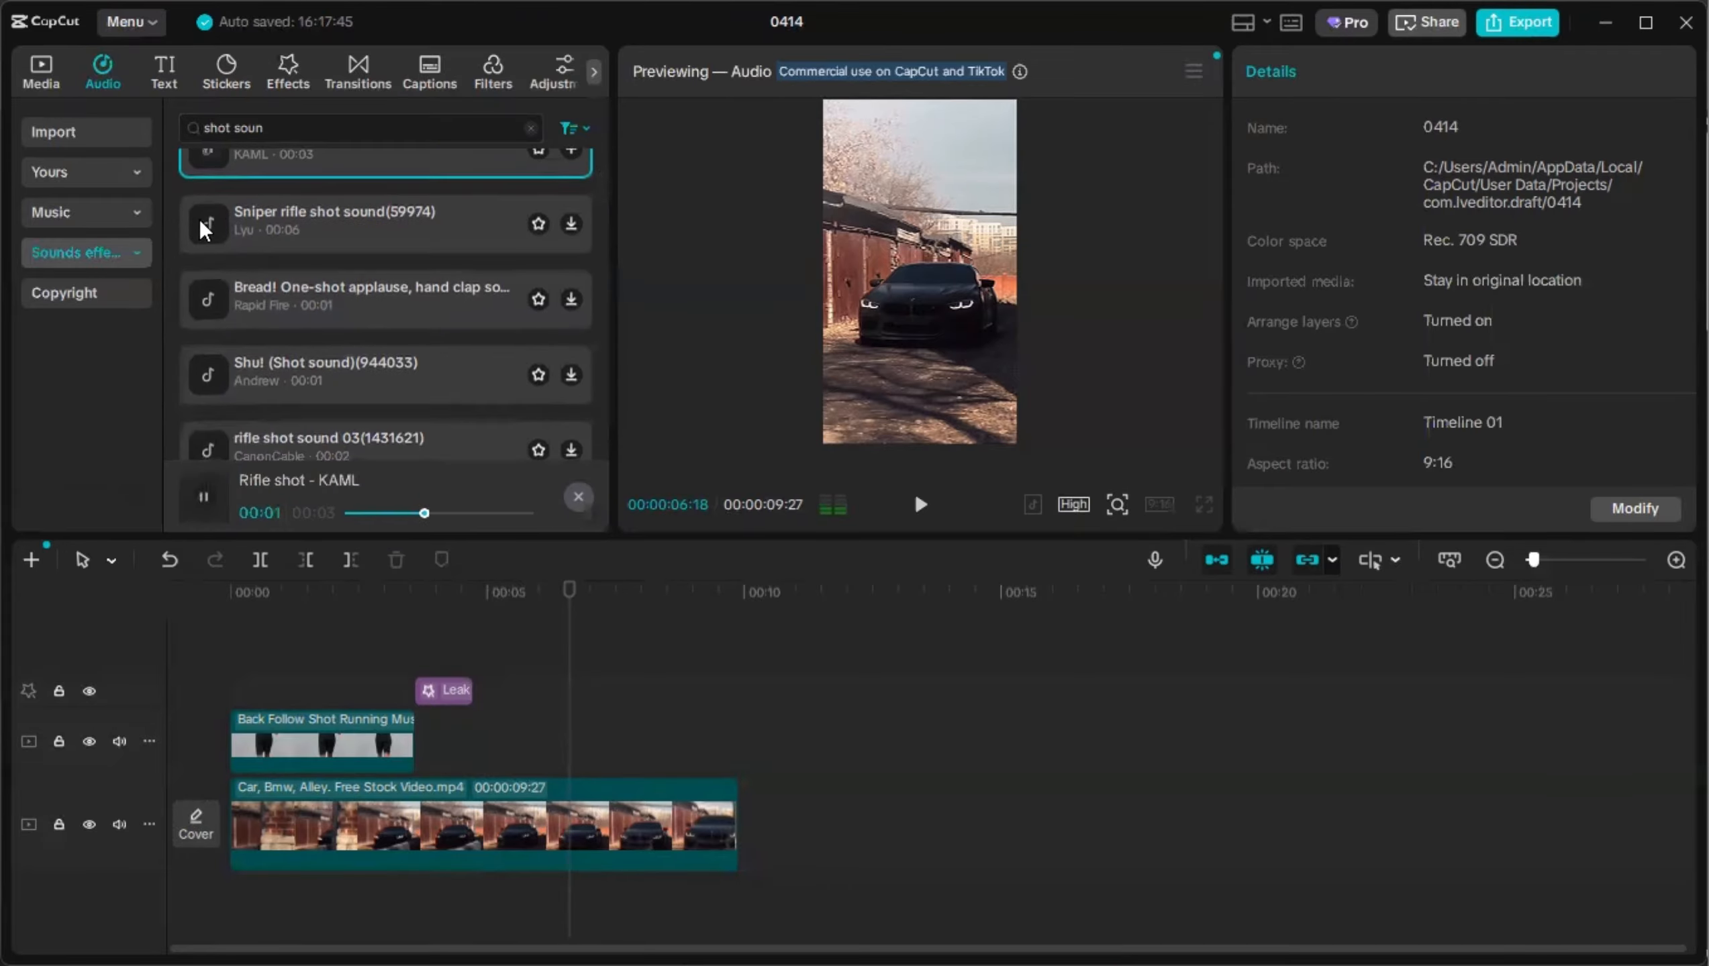
click(199, 219)
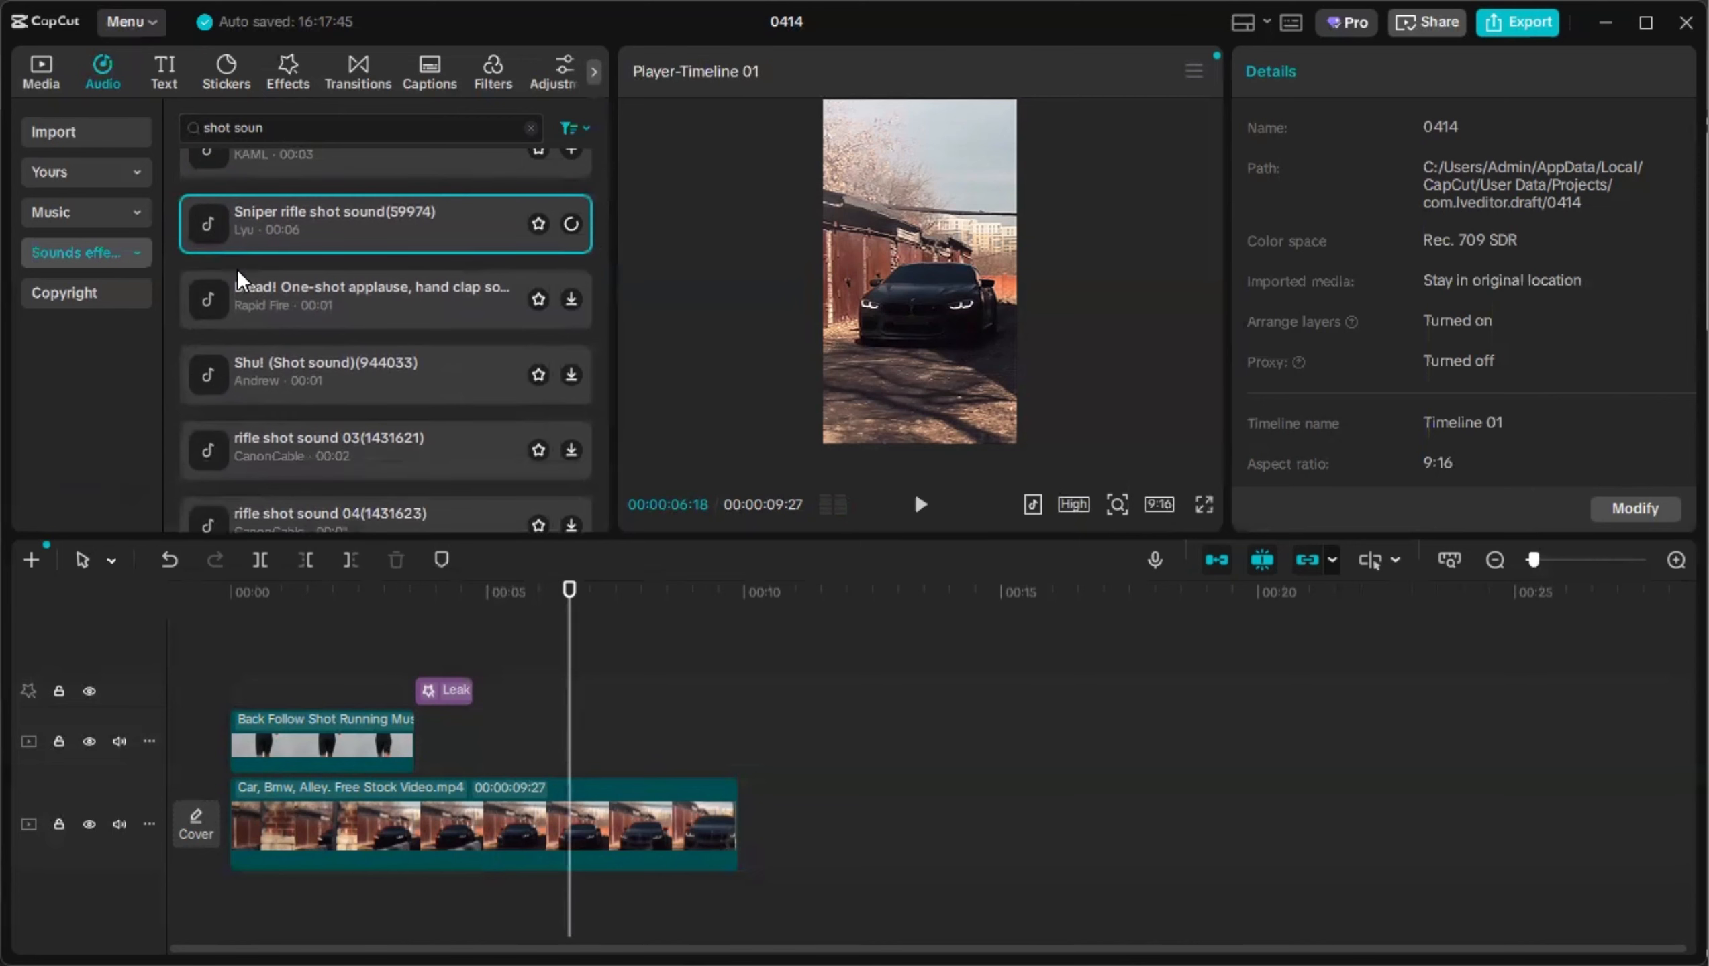
scroll(264, 284, up, 3)
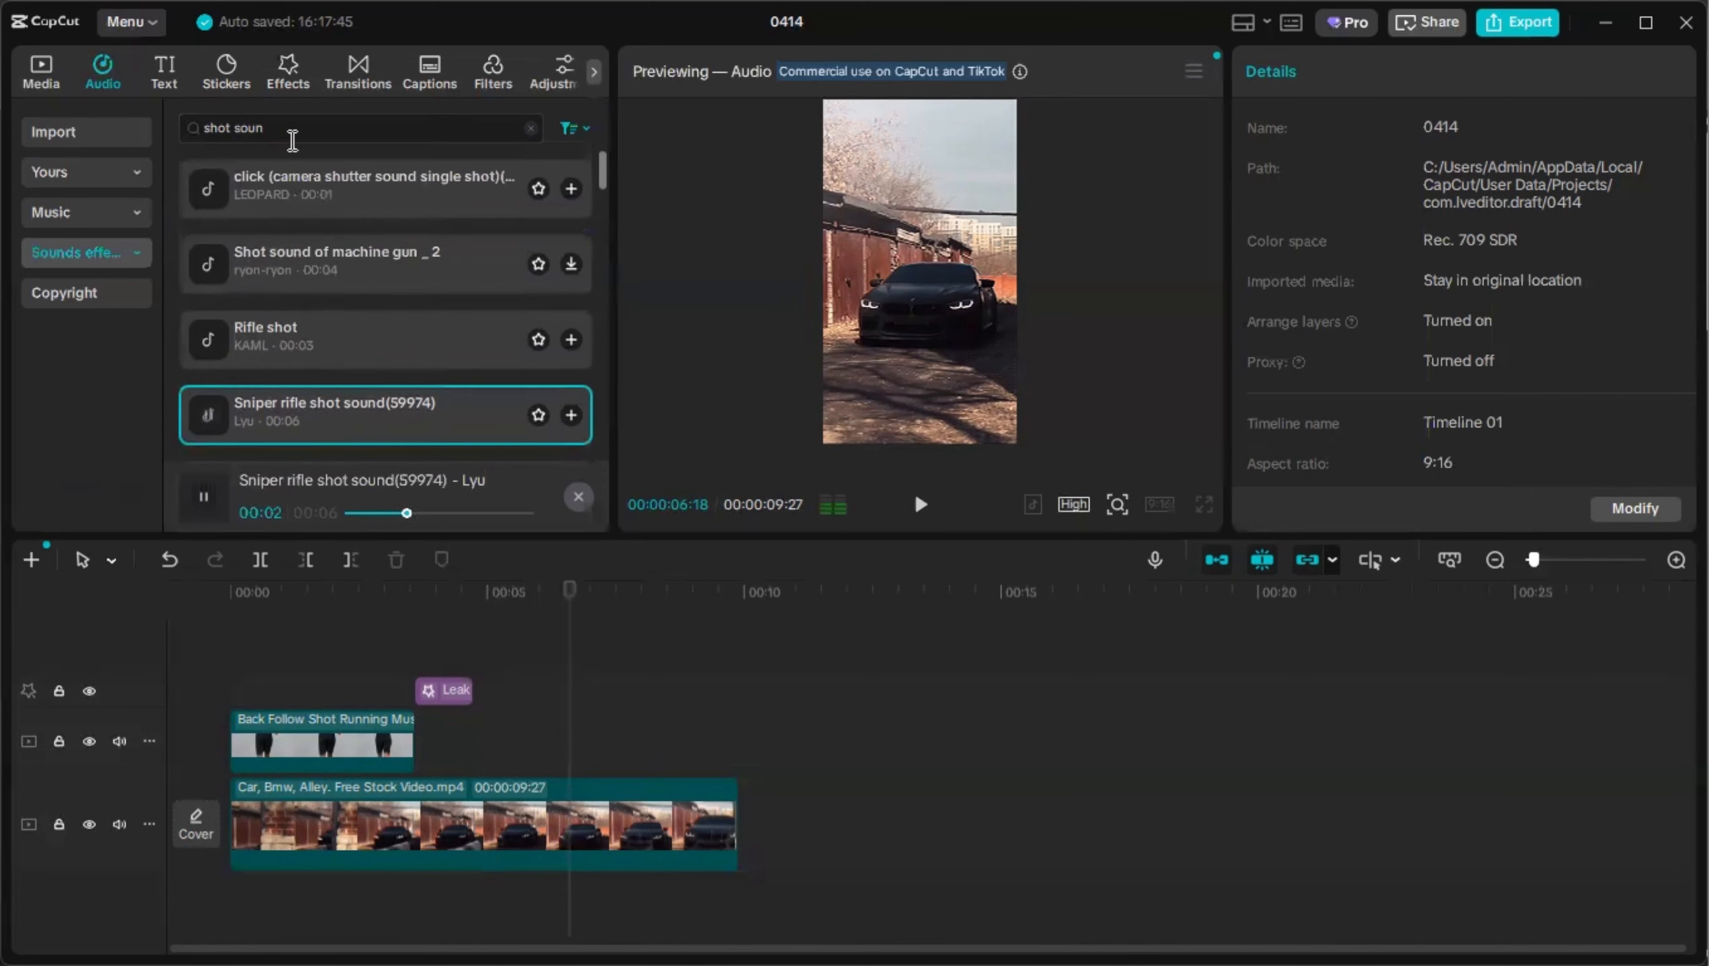
Search the sound effects for "shutter" and preview Shutter and the single-shot camera shutter click.
triple_click(229, 126)
text(shutter)
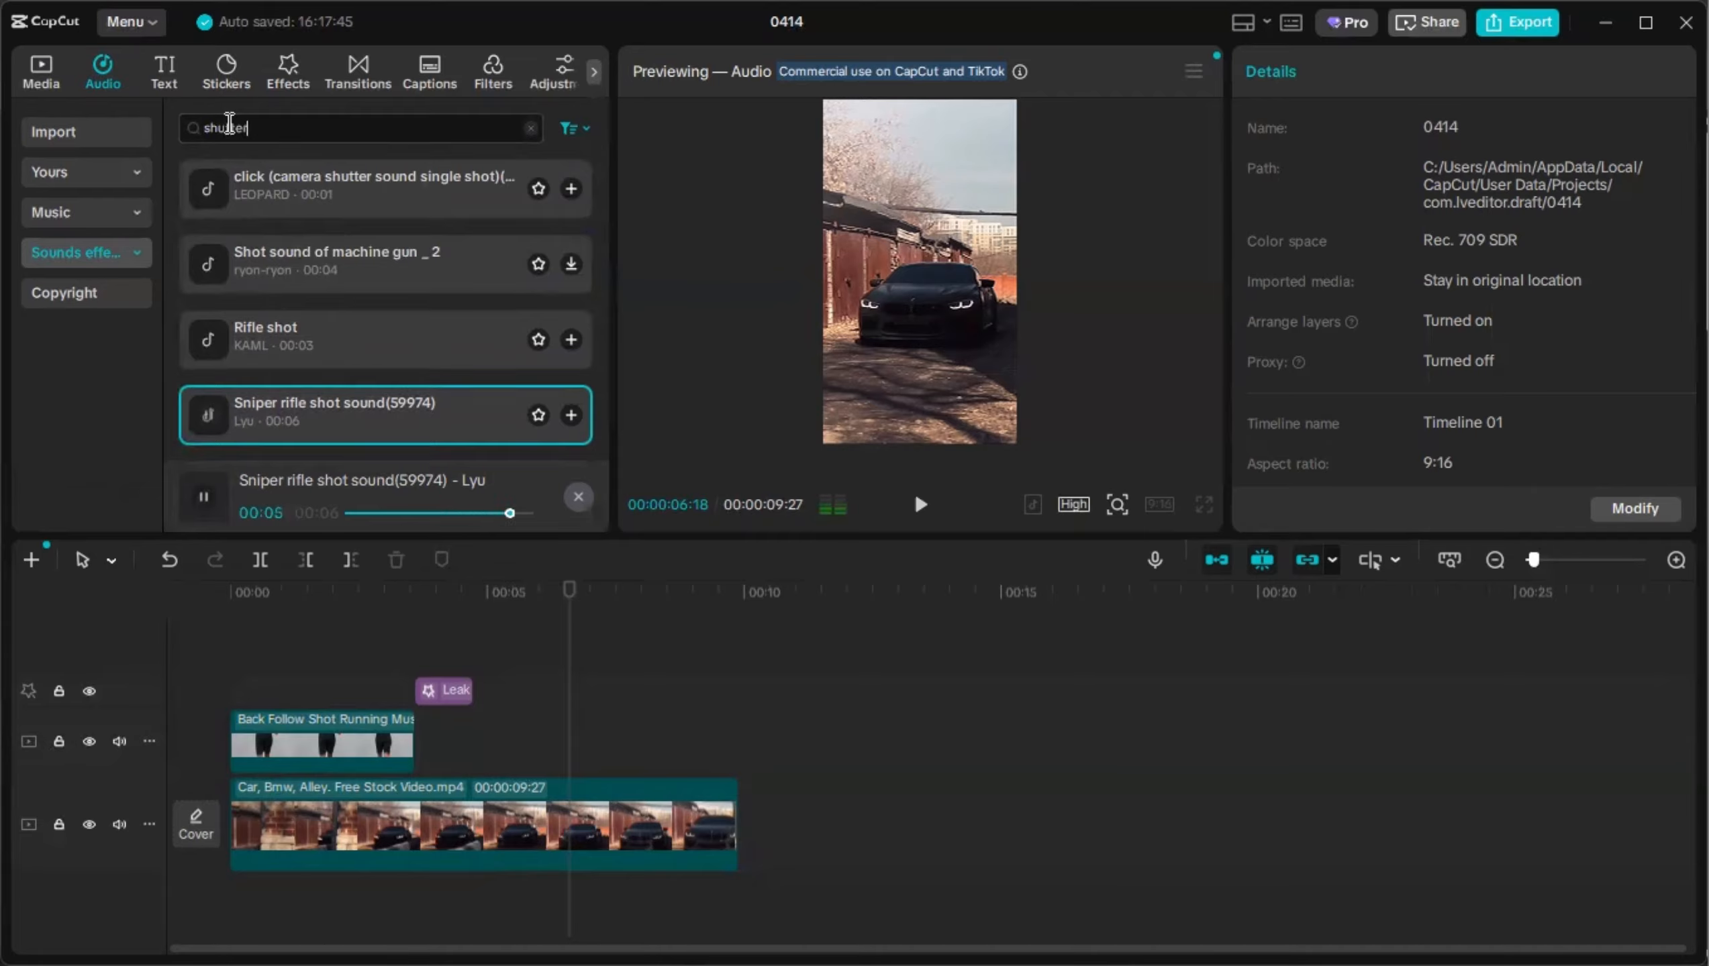
key(Return)
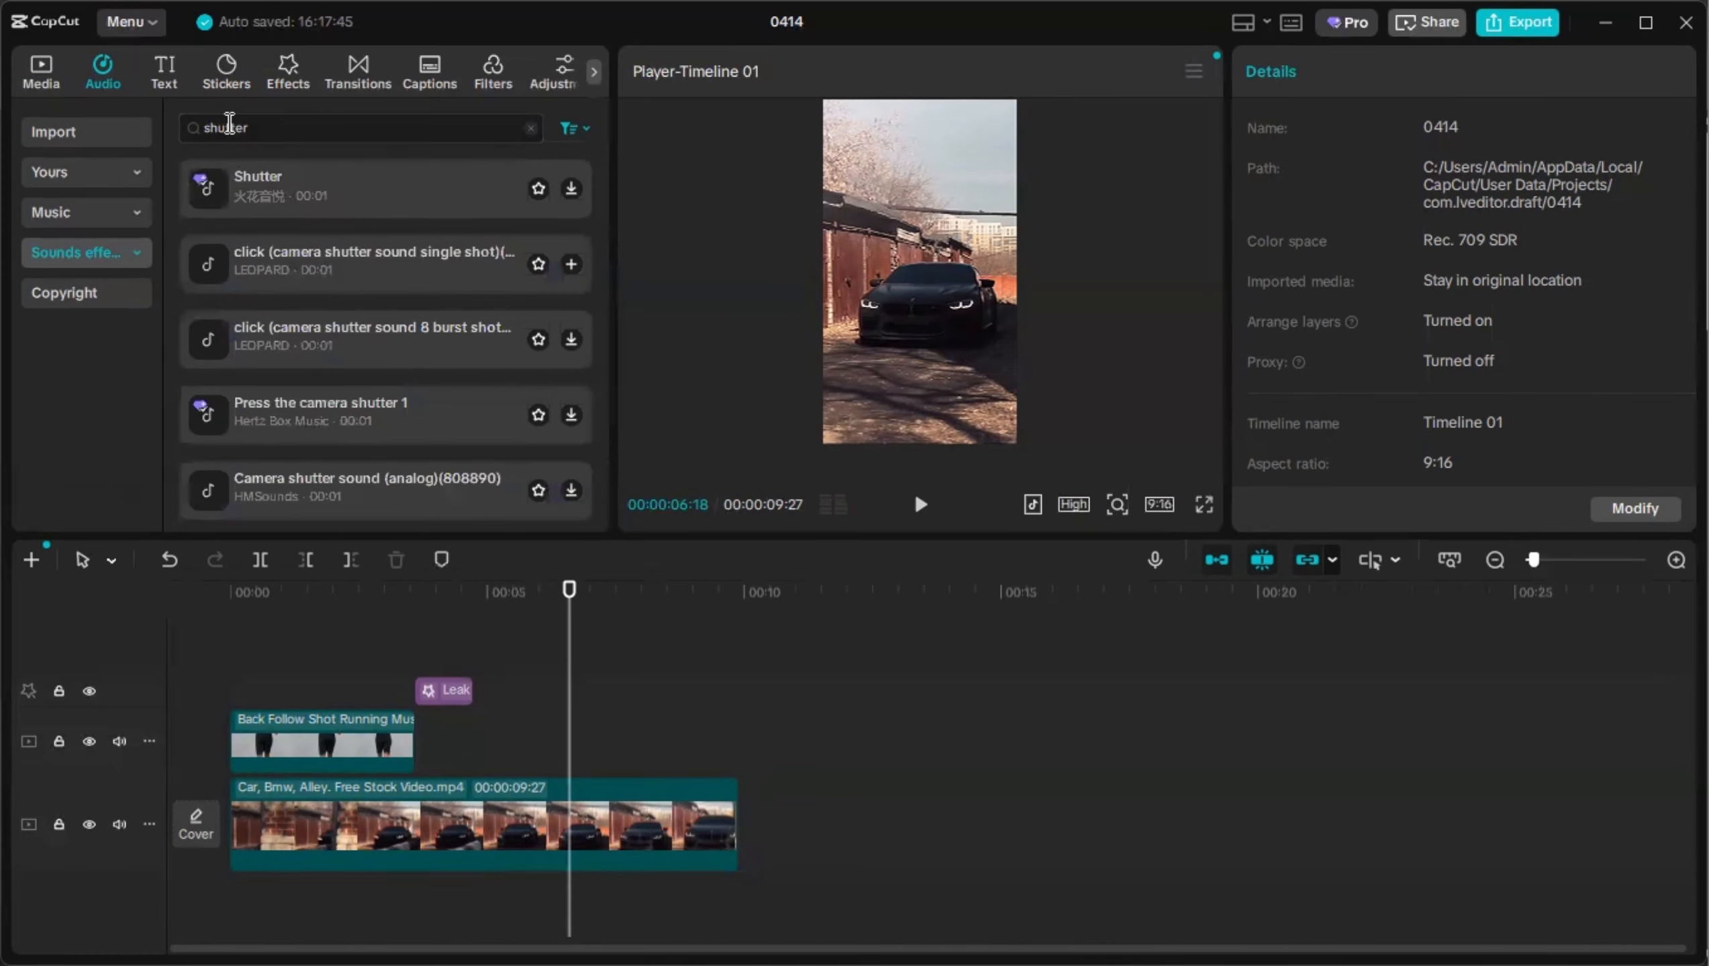
click(217, 196)
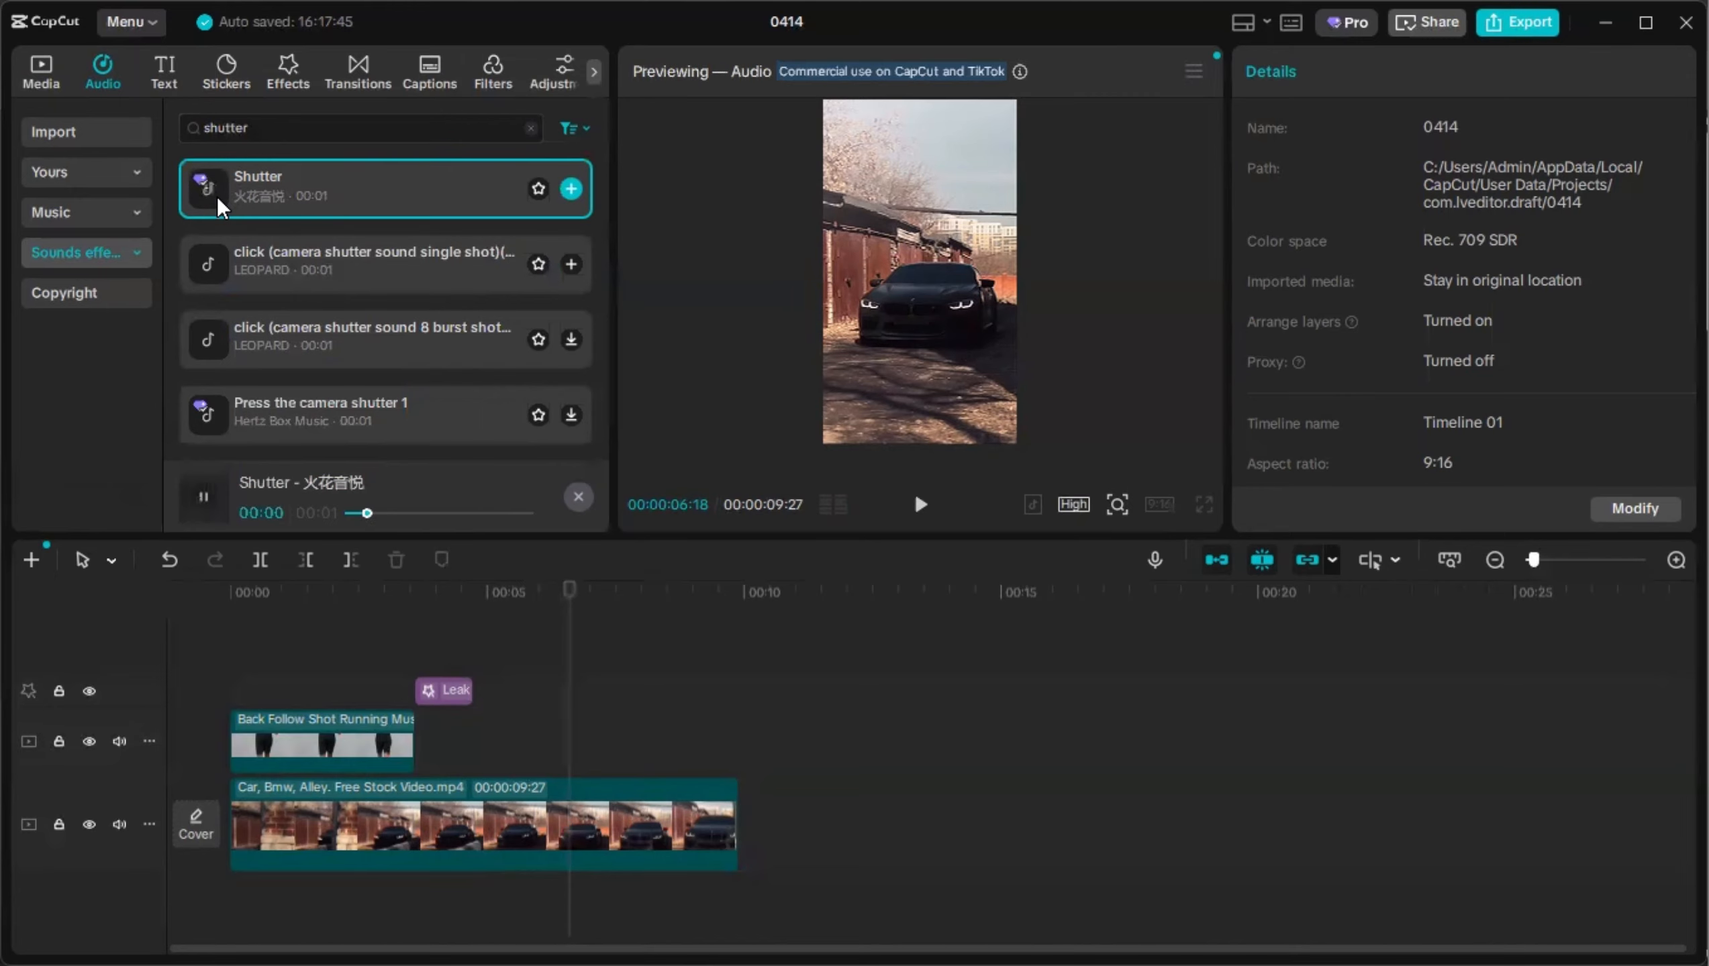
click(198, 265)
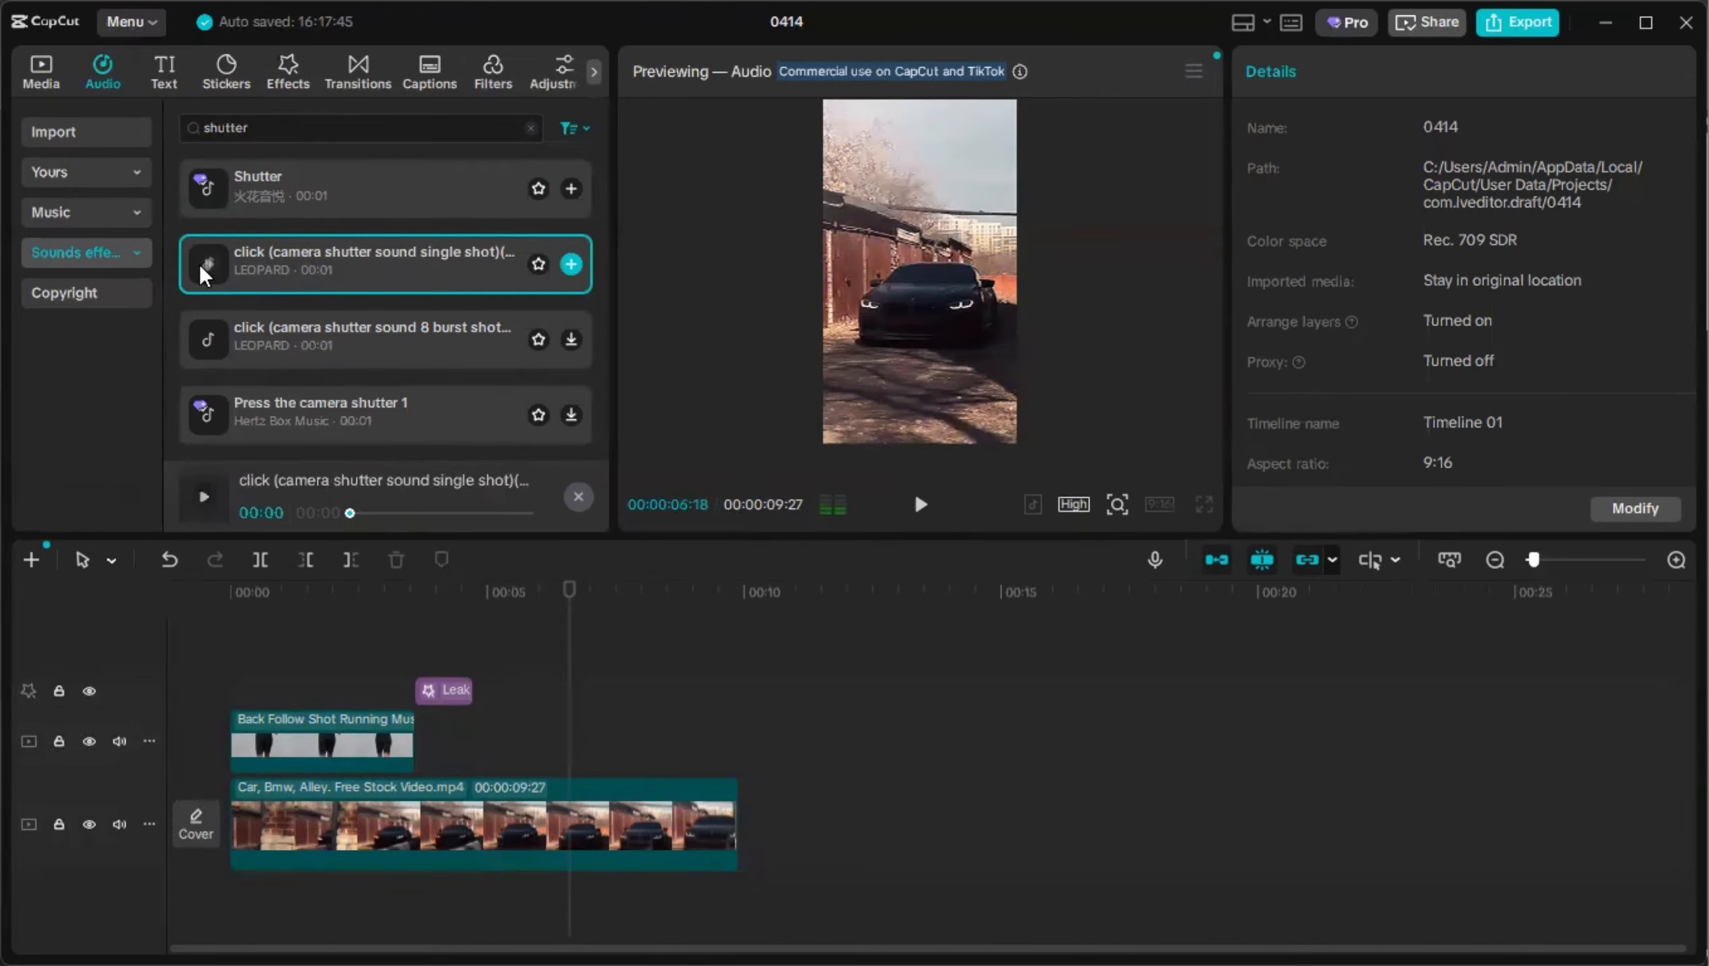
Preview the 8-burst shutter click, the analog and "Kasha" camera shutter sounds, Press the camera shutter 2 and the single camera shutter click.
click(199, 332)
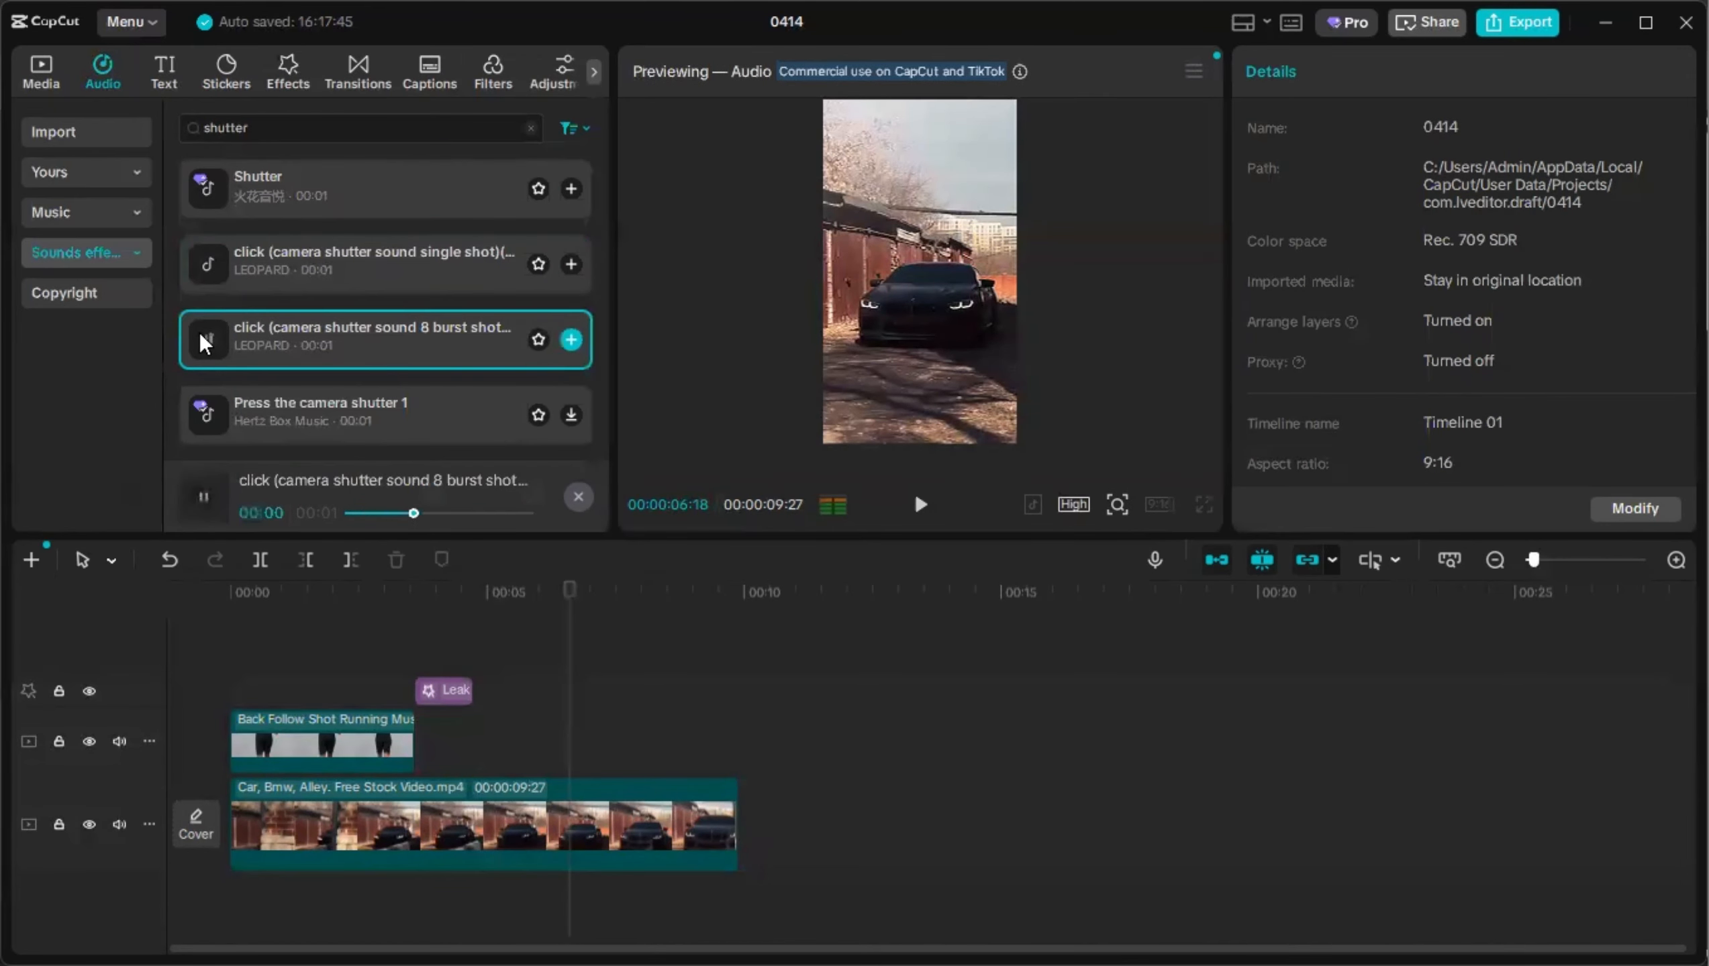
scroll(199, 332, down, 3)
click(207, 299)
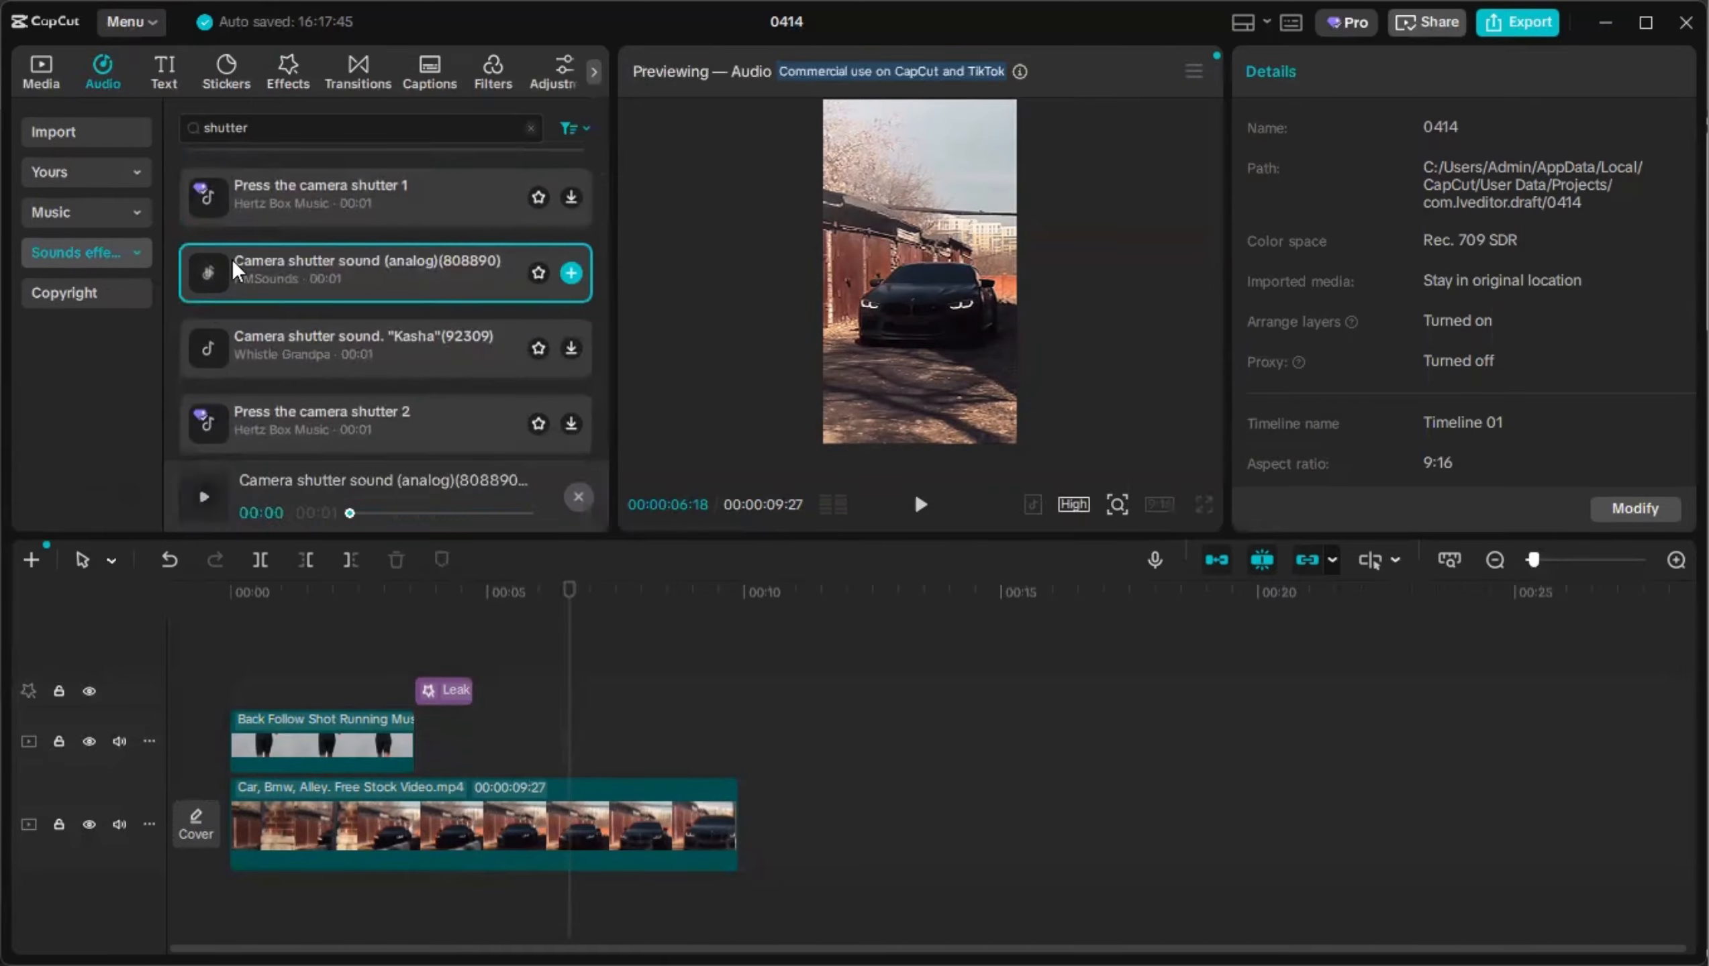
click(199, 347)
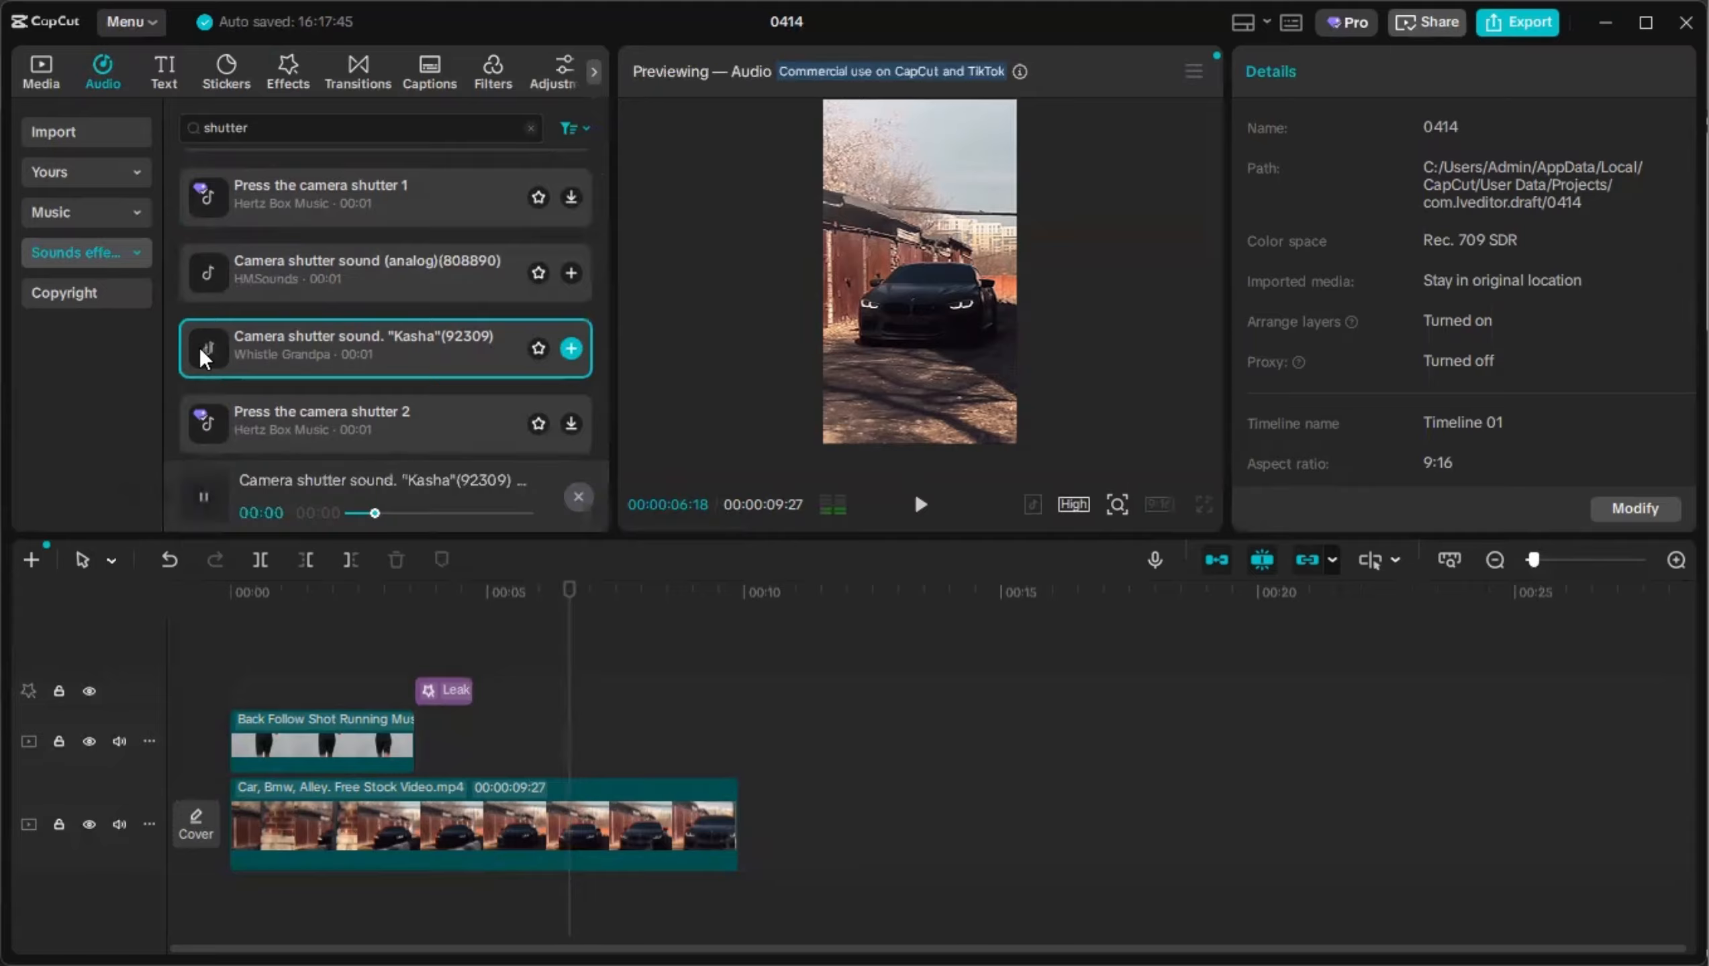
scroll(199, 347, down, 2)
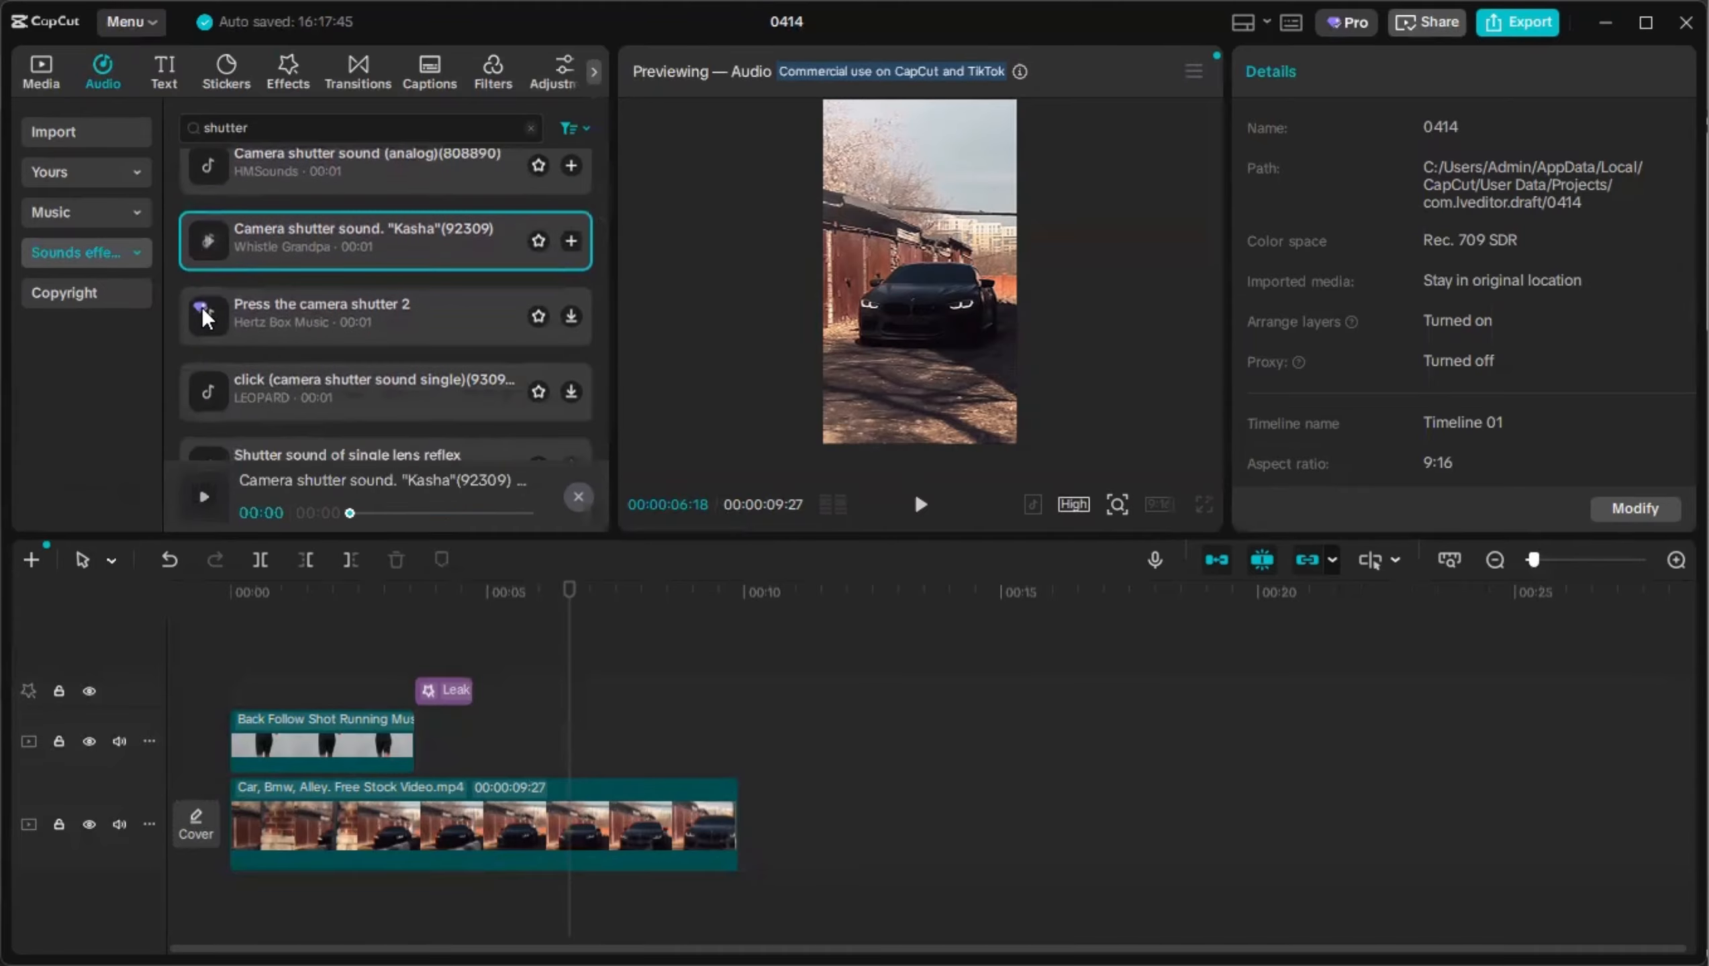
click(203, 310)
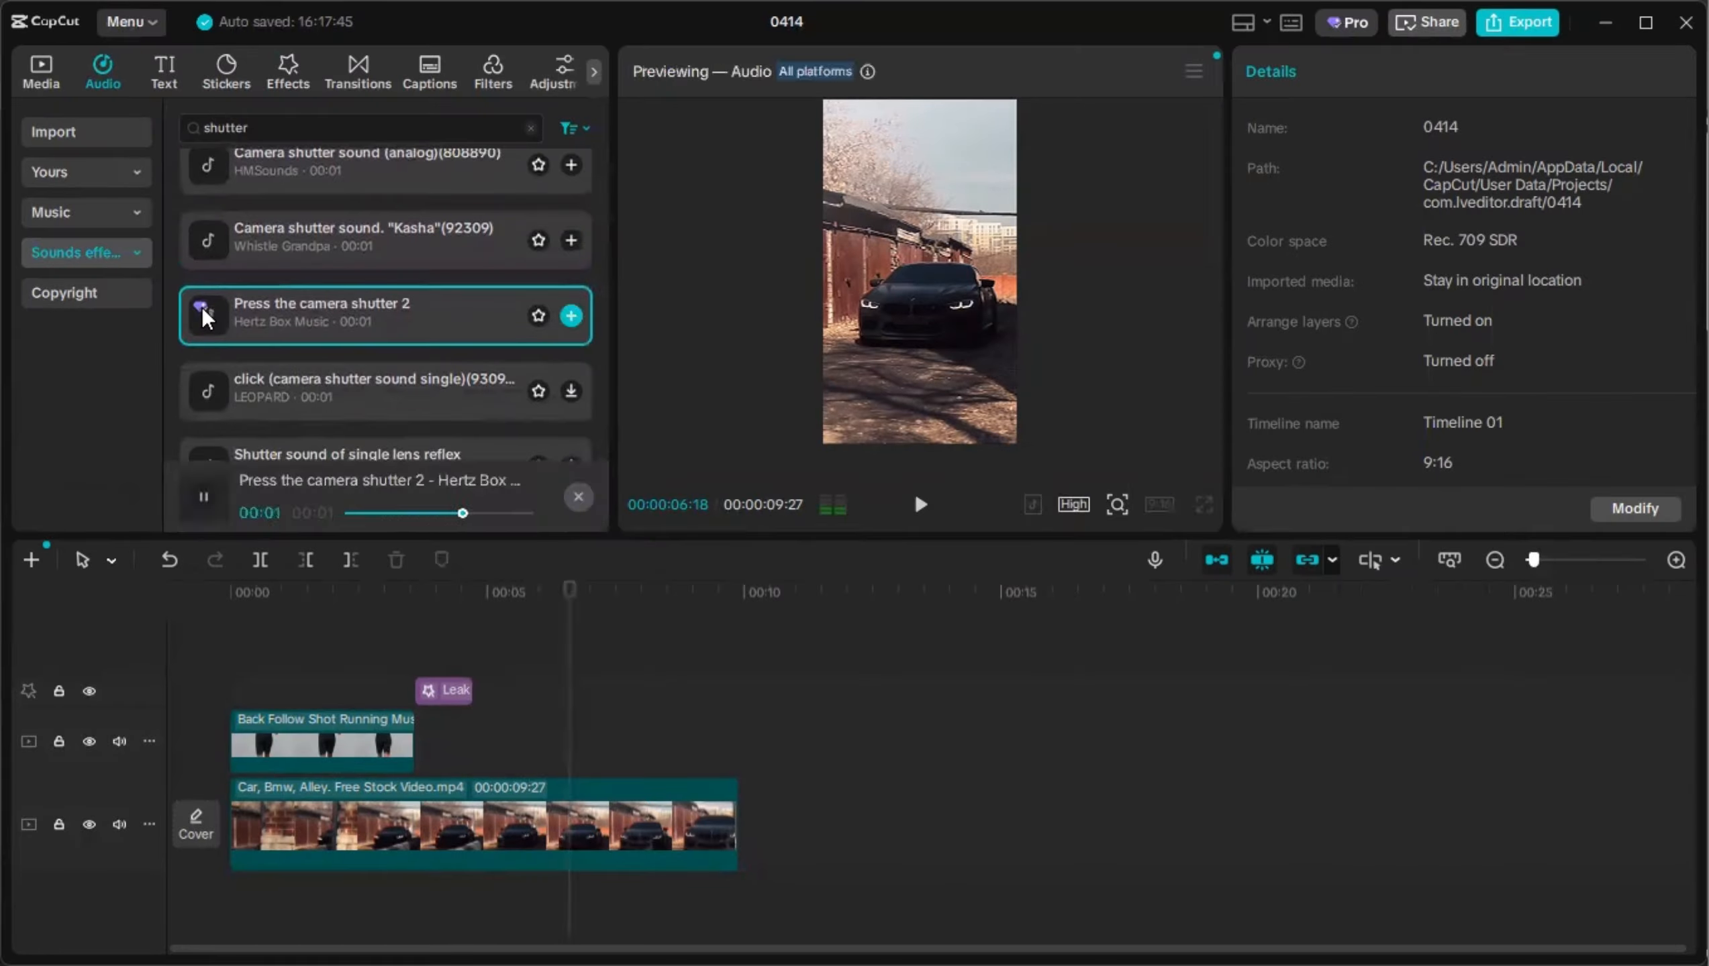
click(215, 384)
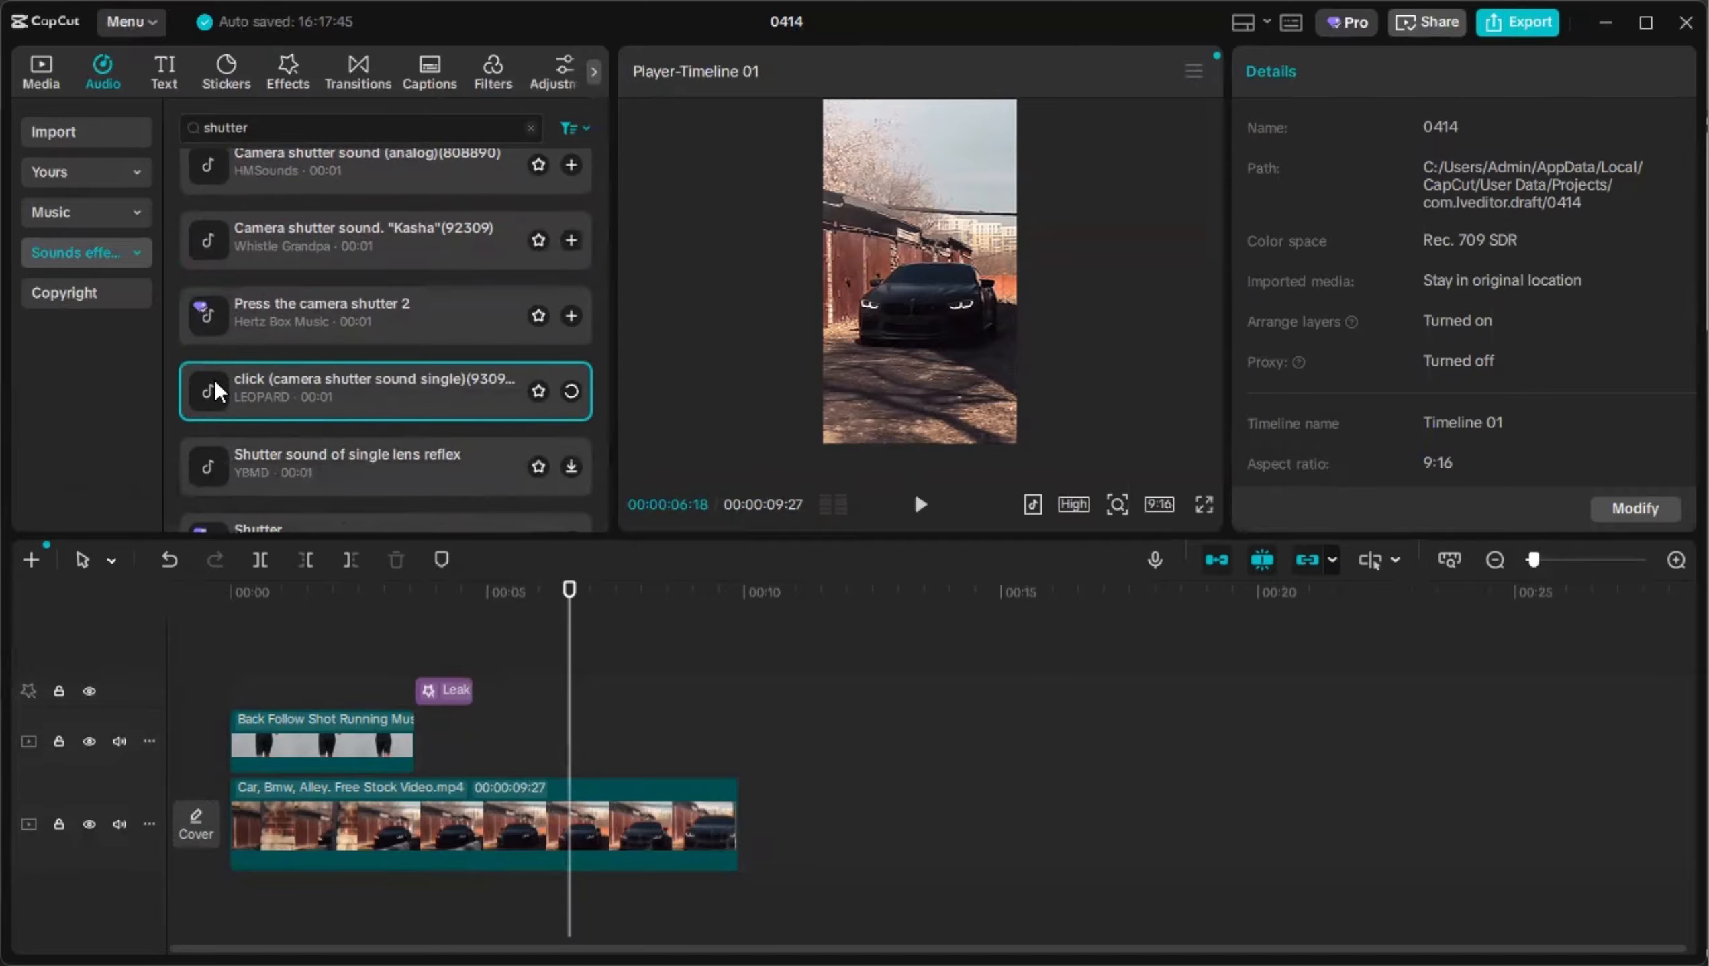
Add the single camera shutter click to a new audio track where the running clip ends, and move the playhead to 00:00:03:18.
scroll(214, 380, down, 2)
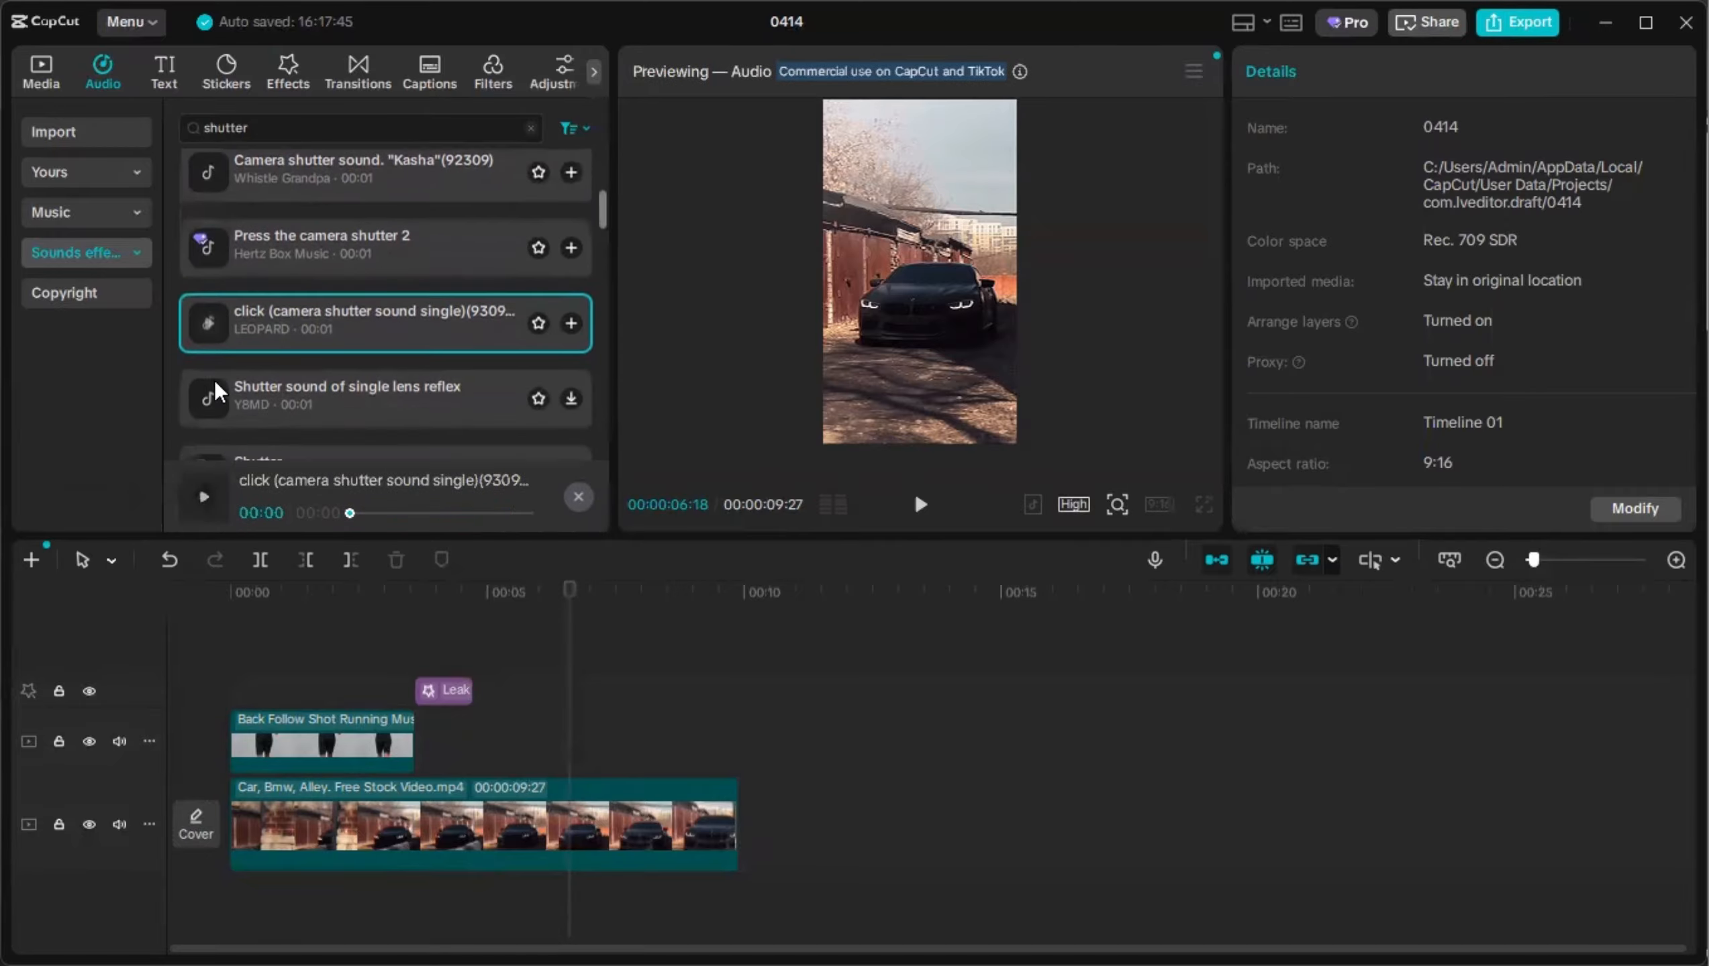
drag(431, 684, 418, 859)
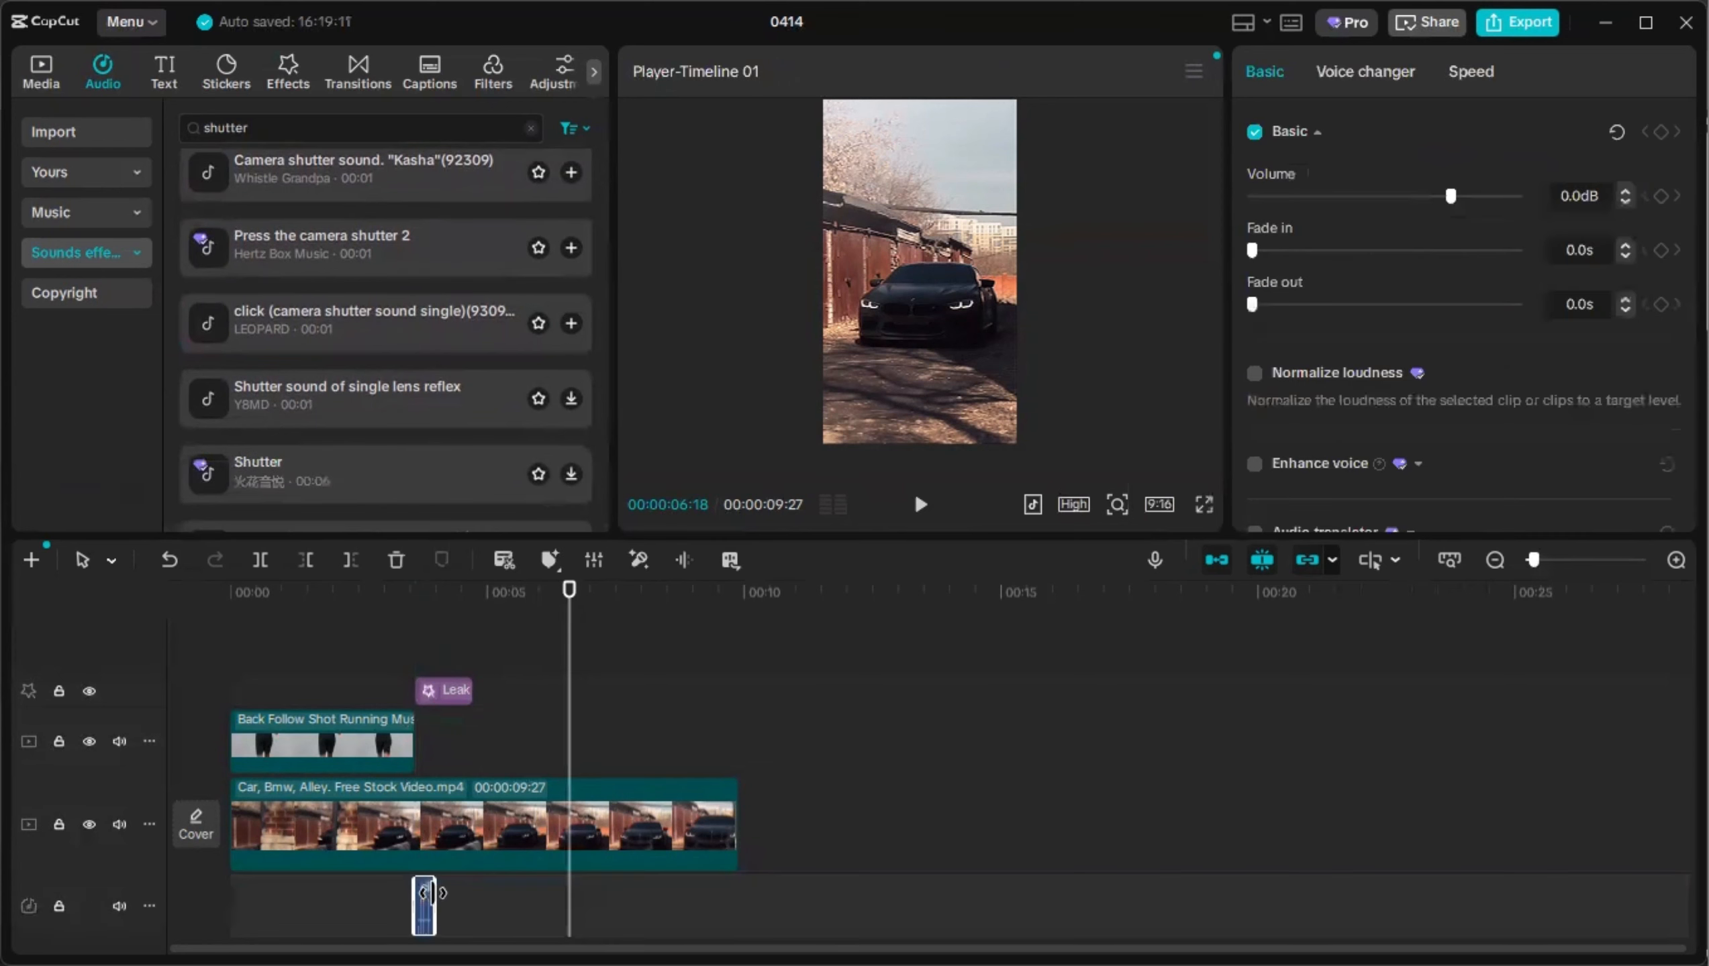
click(409, 620)
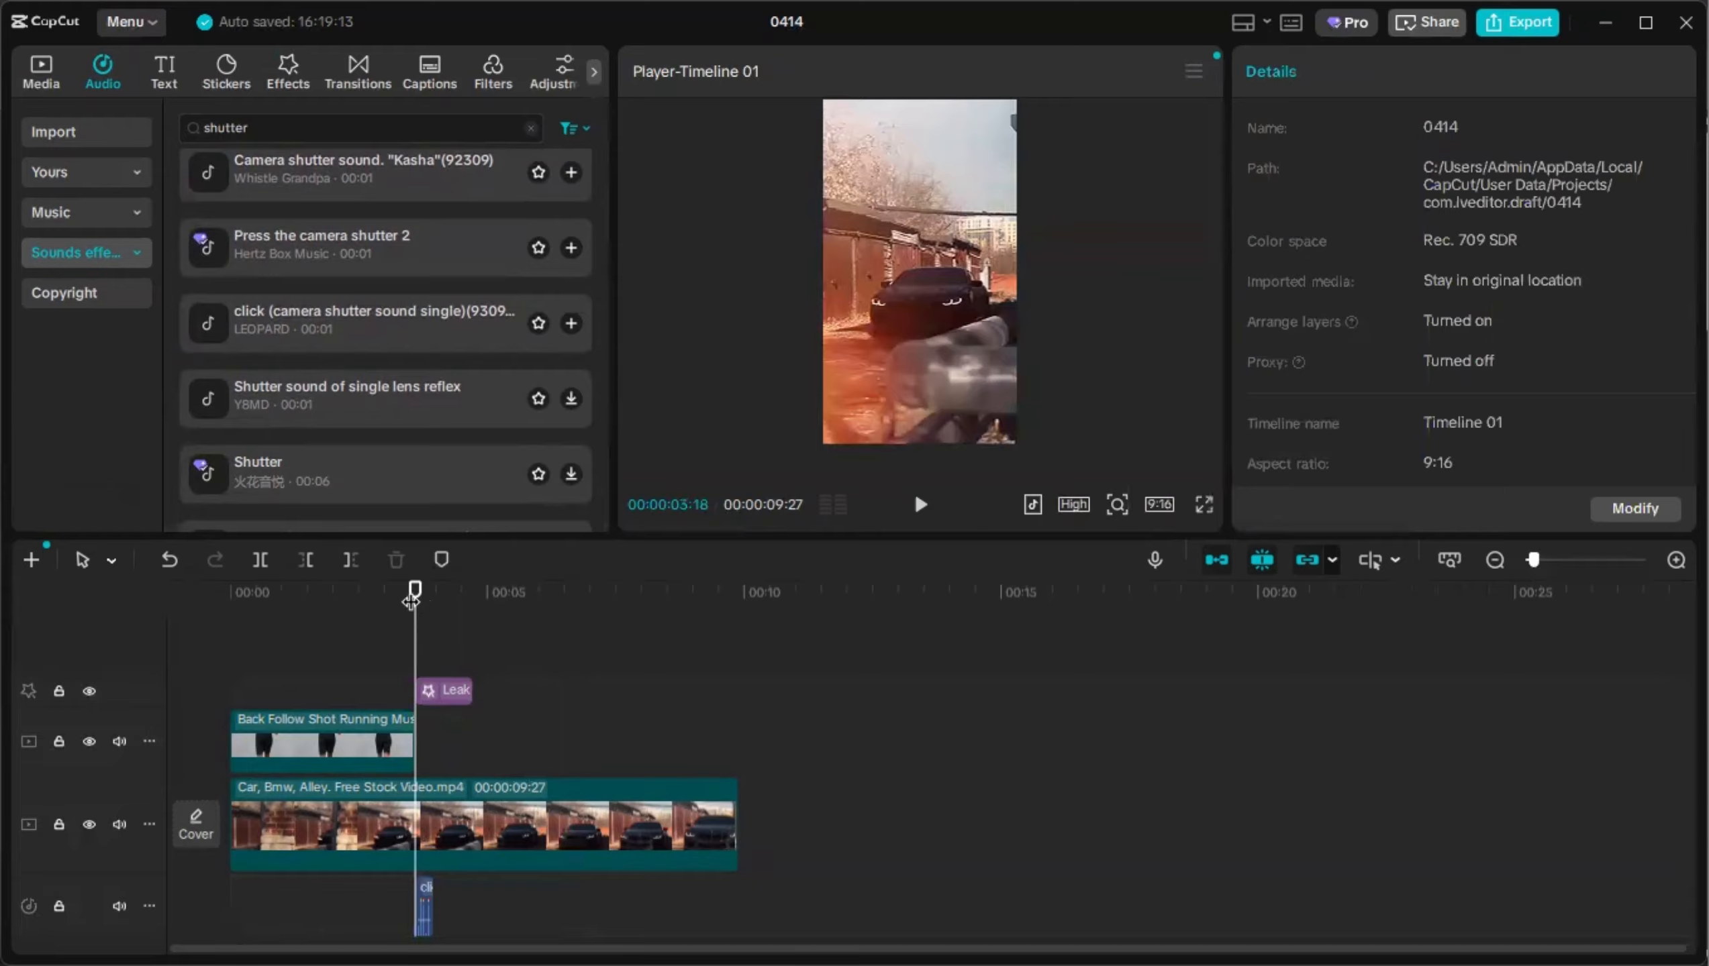
Add The Road of Travel from the Vlog music to its own audio track, starting at the beginning of the sequence.
click(93, 214)
click(244, 314)
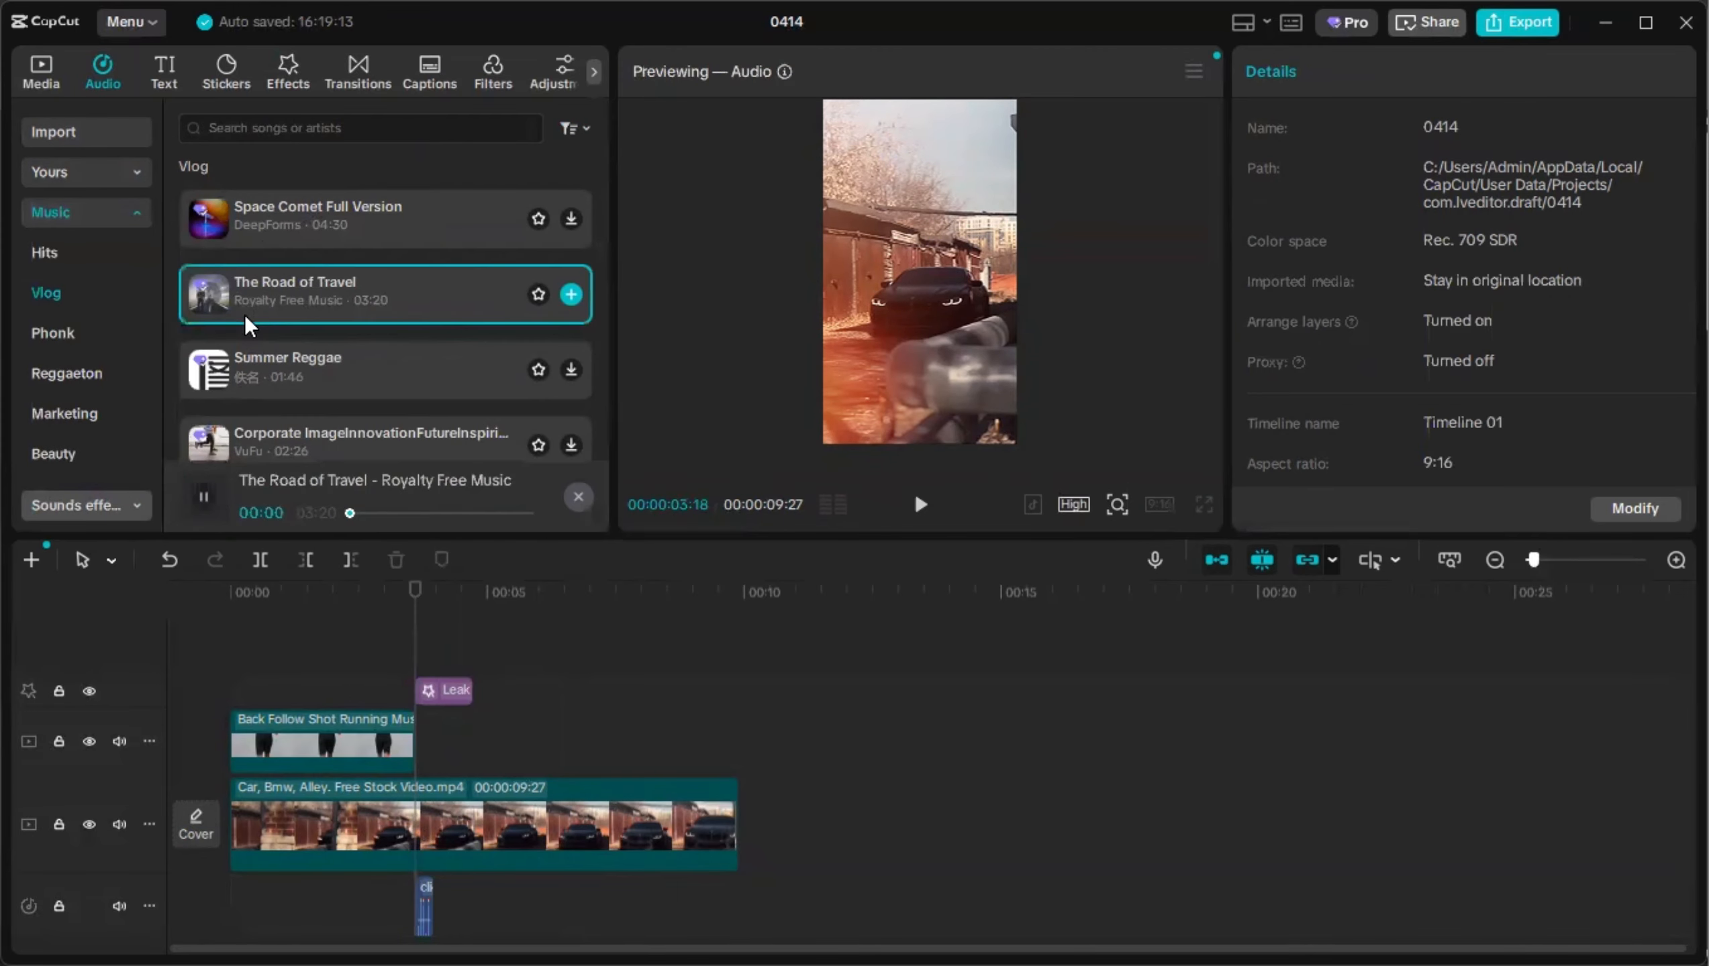
drag(248, 300, 303, 924)
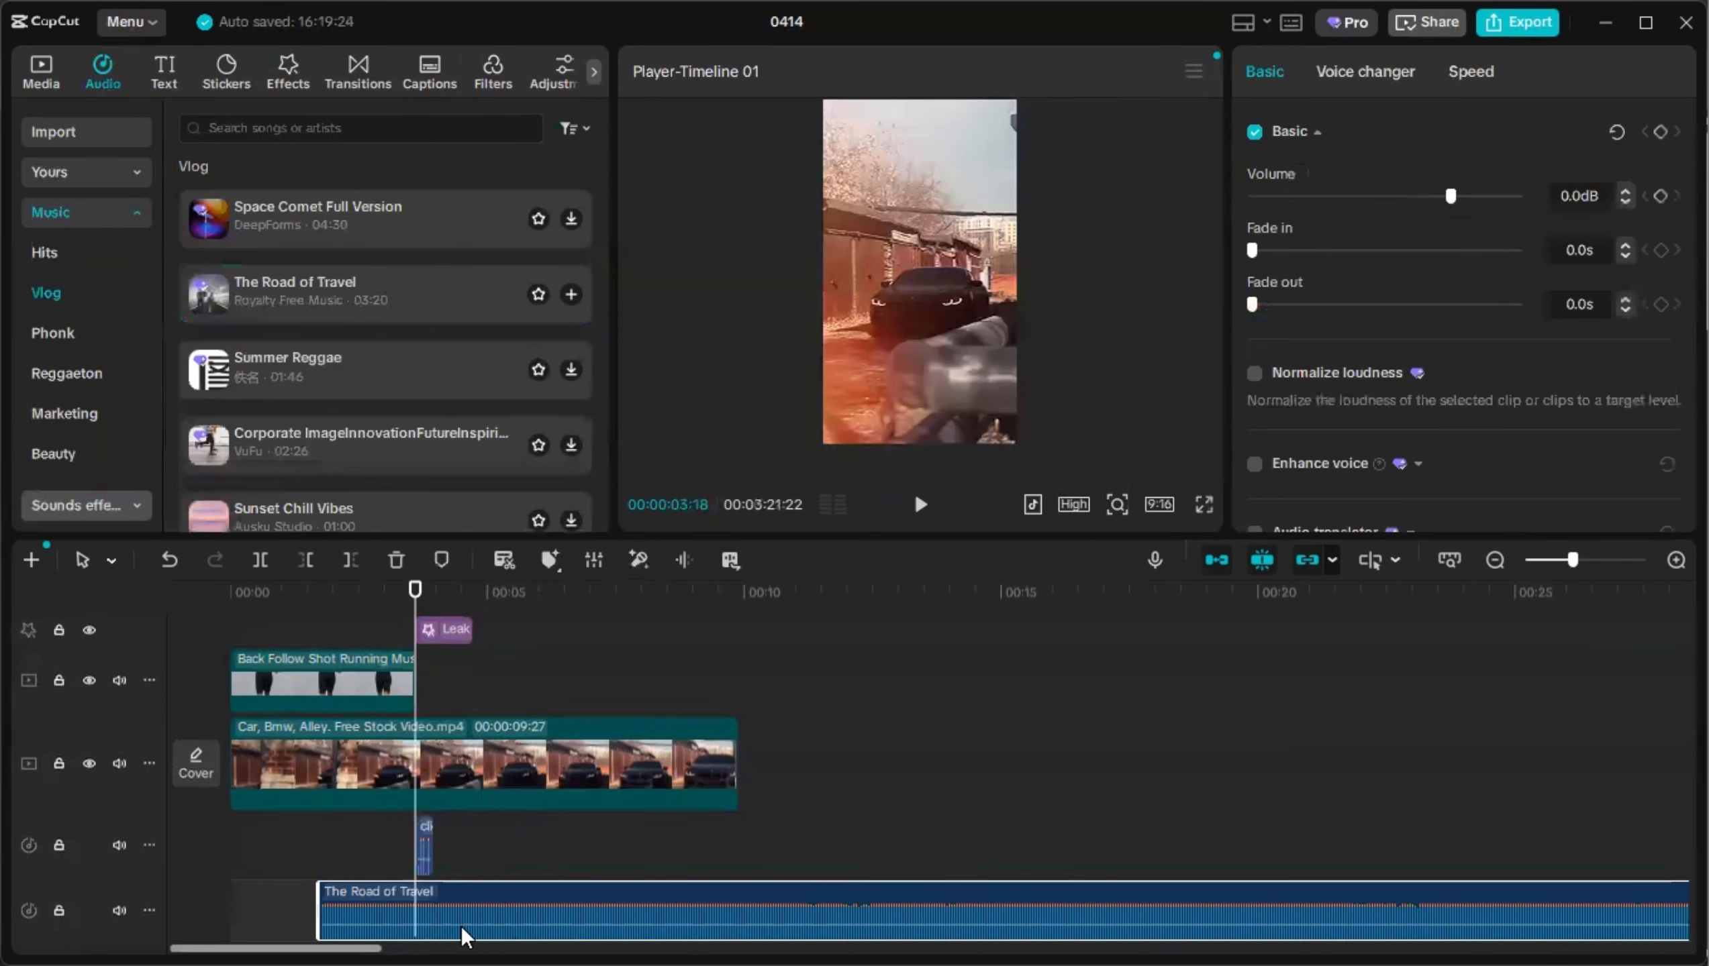
drag(423, 908, 443, 901)
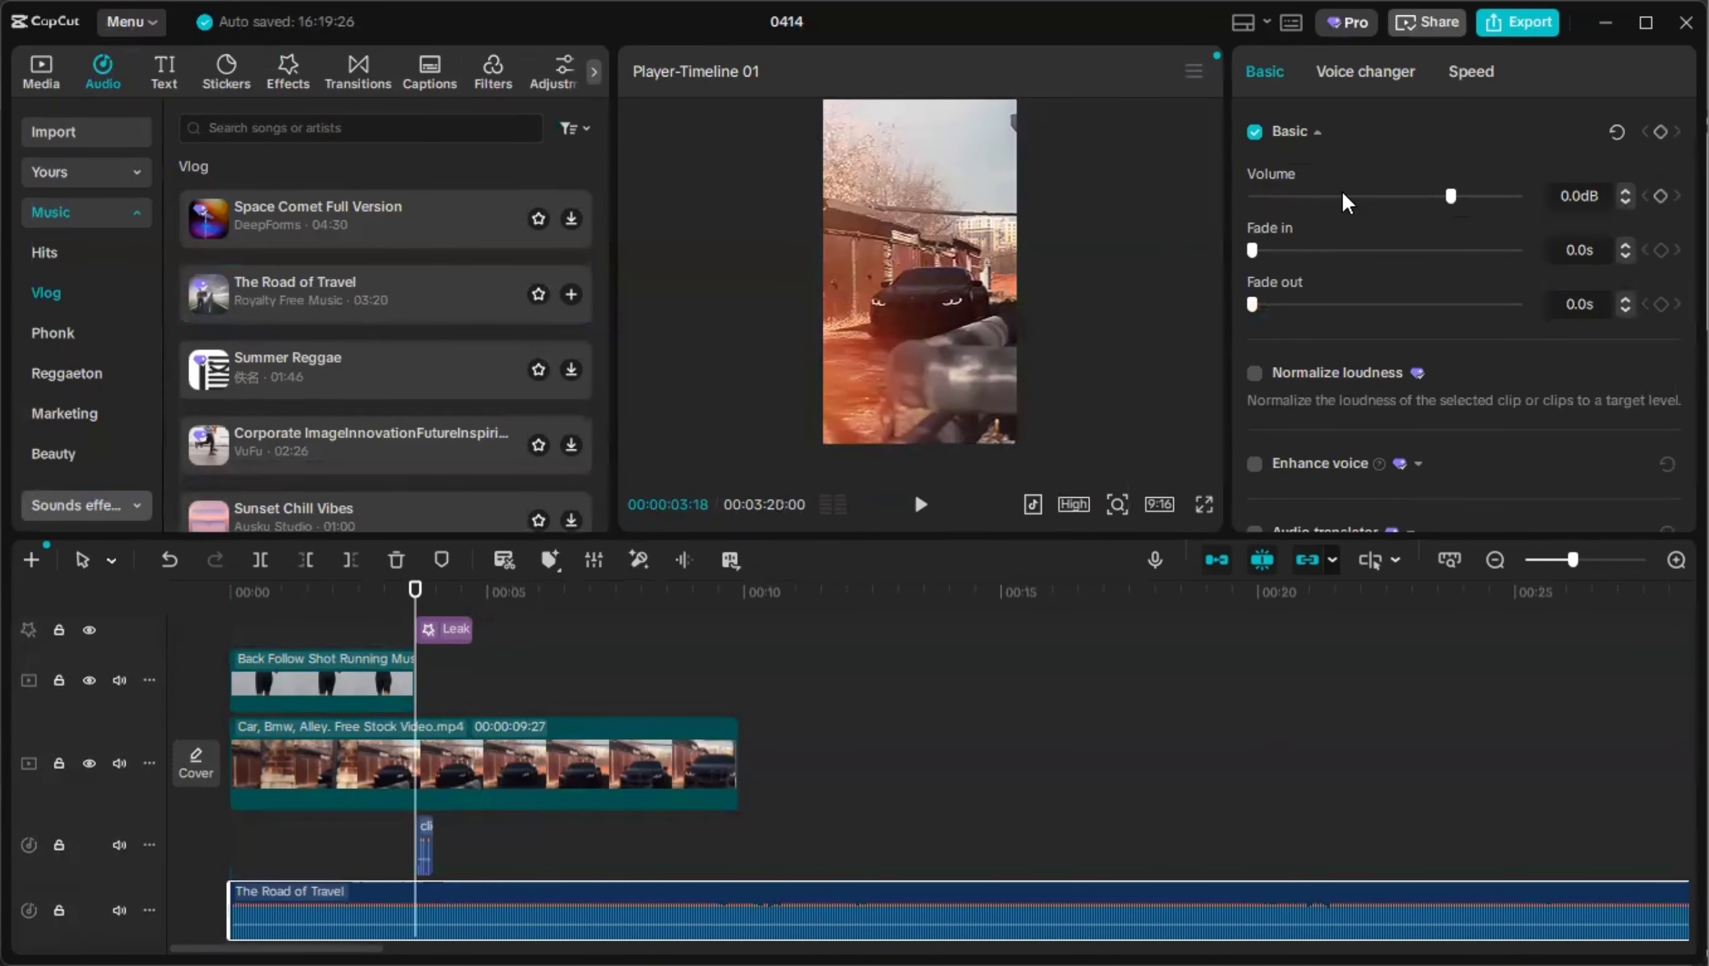
Set the music clip's volume to -15.6 dB and its fade in to 1.2 s.
drag(1450, 195, 1398, 196)
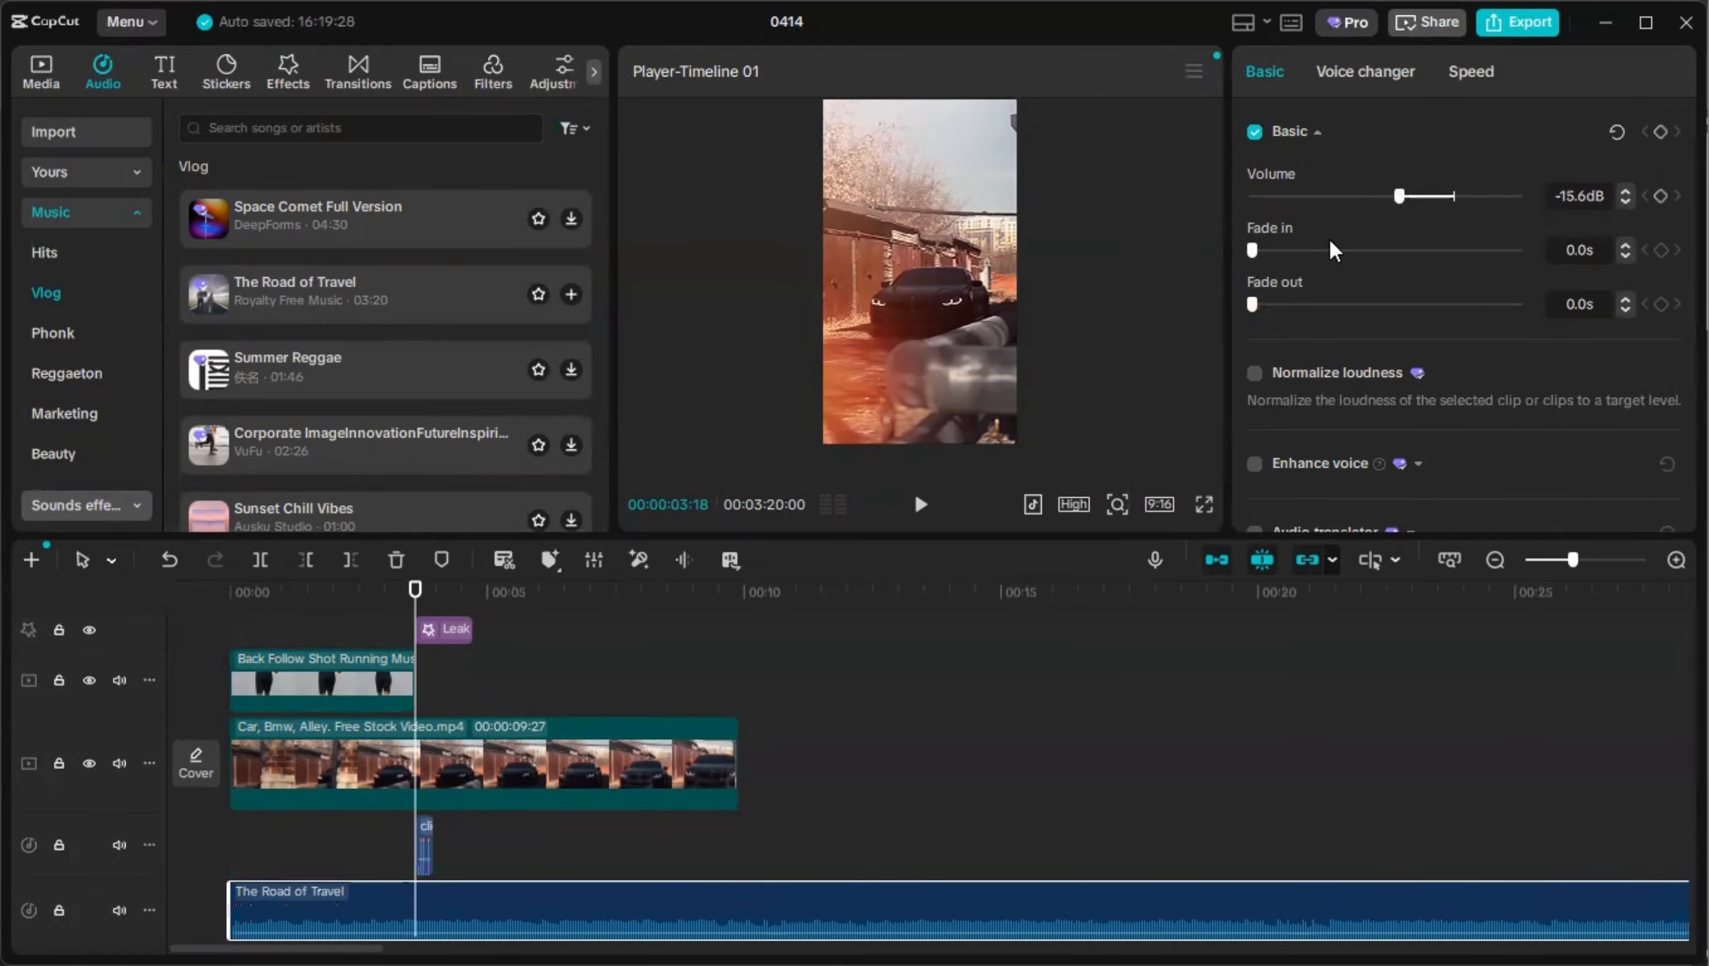
drag(1253, 251, 1284, 255)
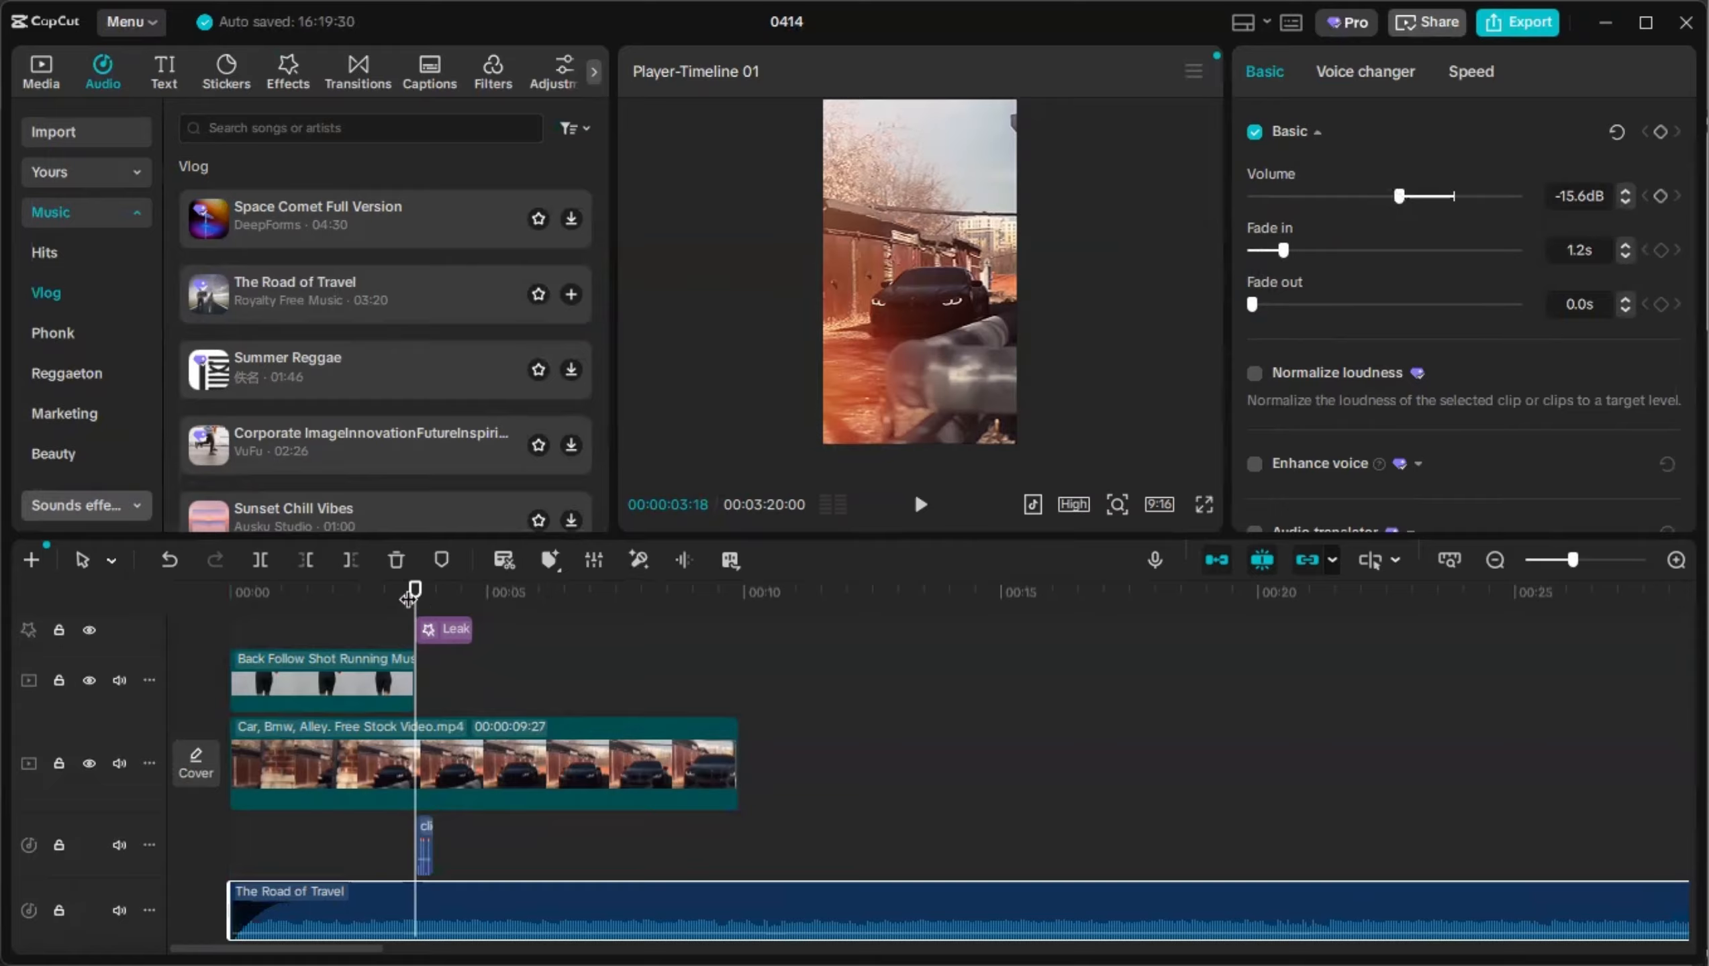
Shorten the car clip from its end to a duration of about 6 seconds.
mouse_move(696, 758)
mouse_down()
mouse_move(732, 758)
mouse_move(694, 758)
mouse_up()
click(904, 759)
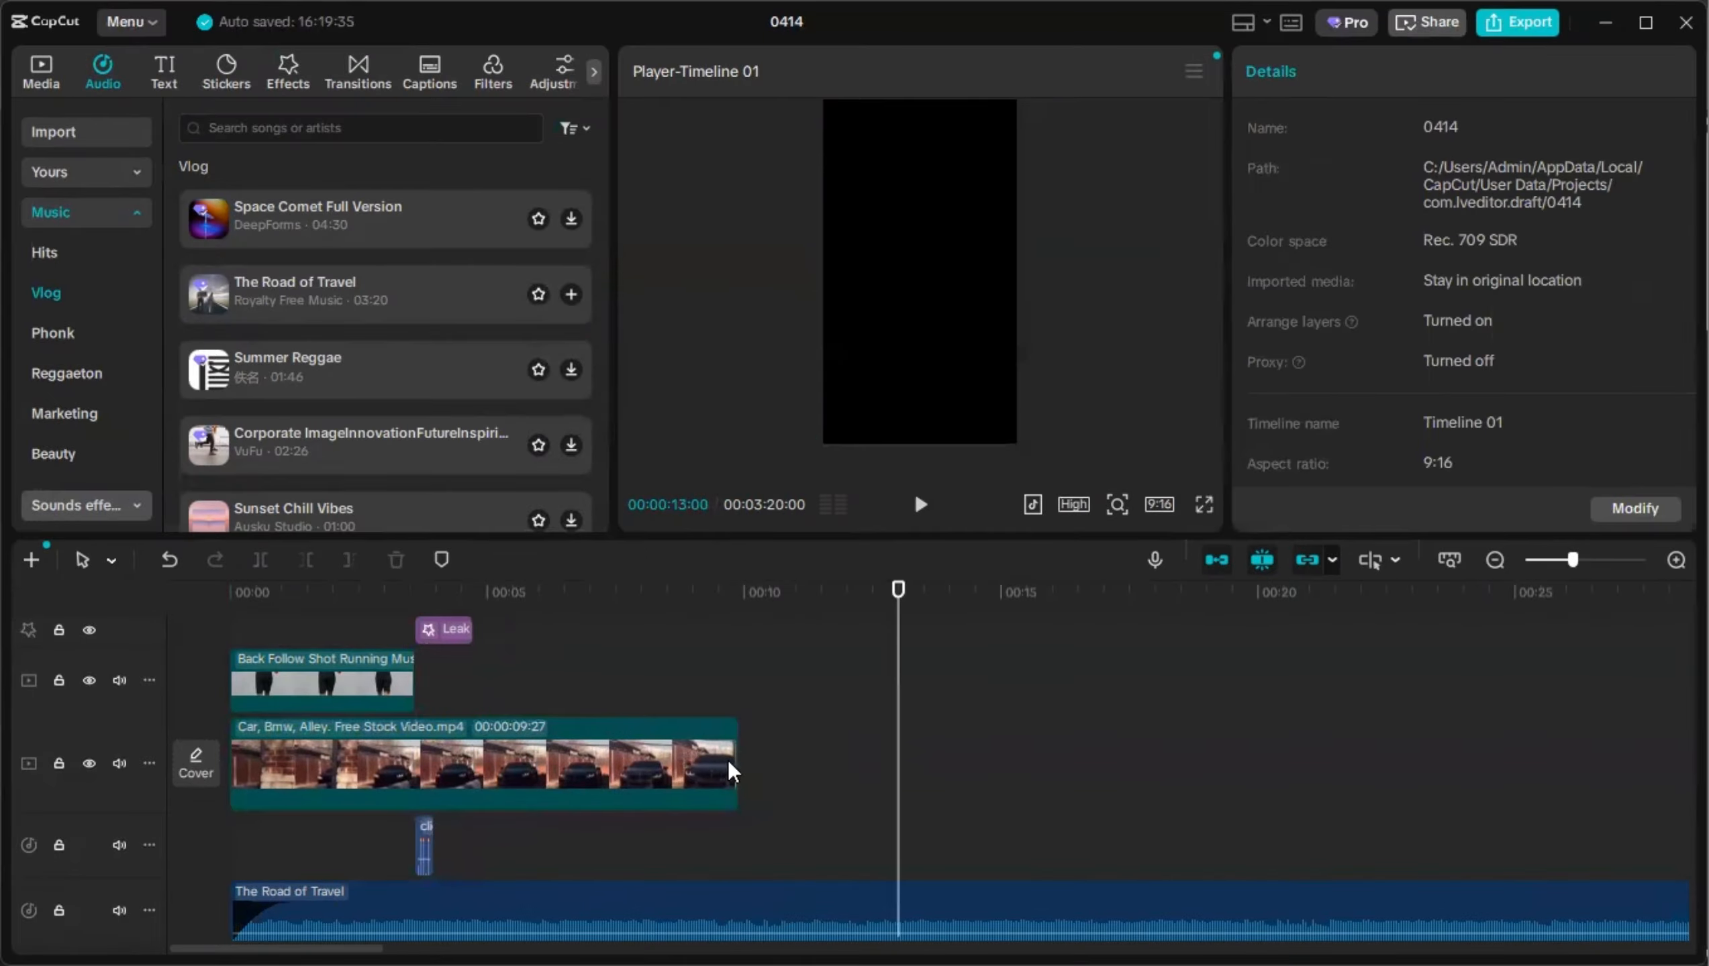
click(707, 759)
drag(739, 765, 534, 799)
Trim off the part of The Road of Travel that extends beyond the end of the car clip at 00:00:06:01.
click(527, 624)
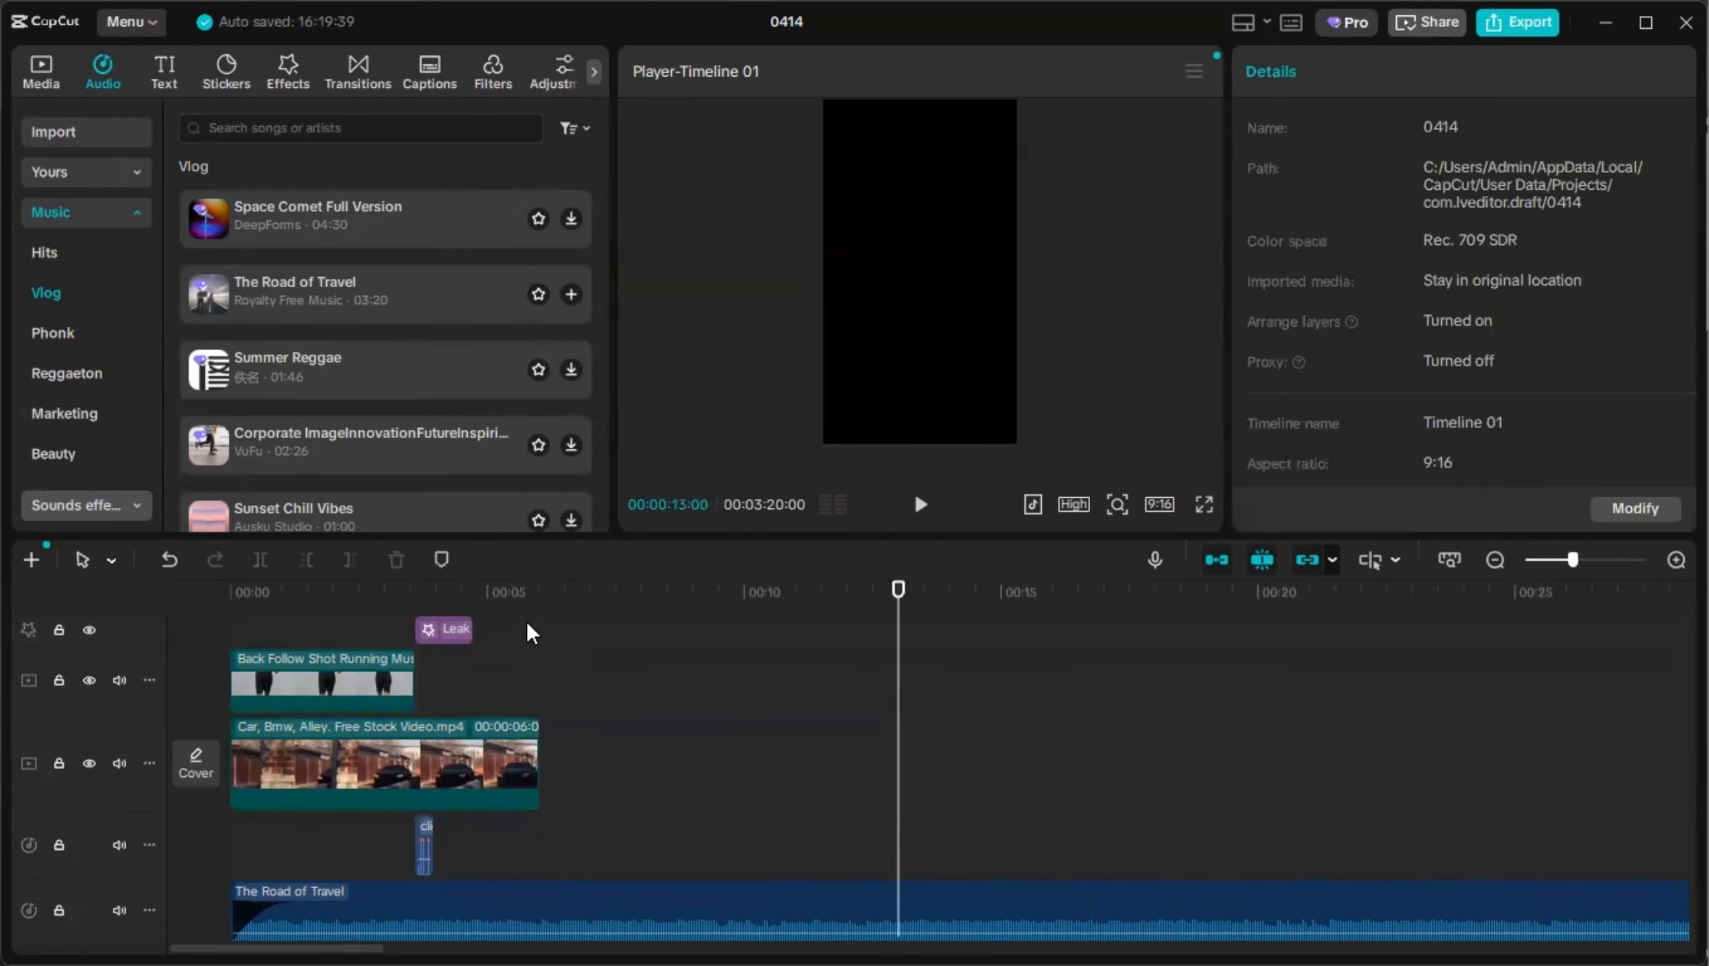
drag(527, 634, 541, 635)
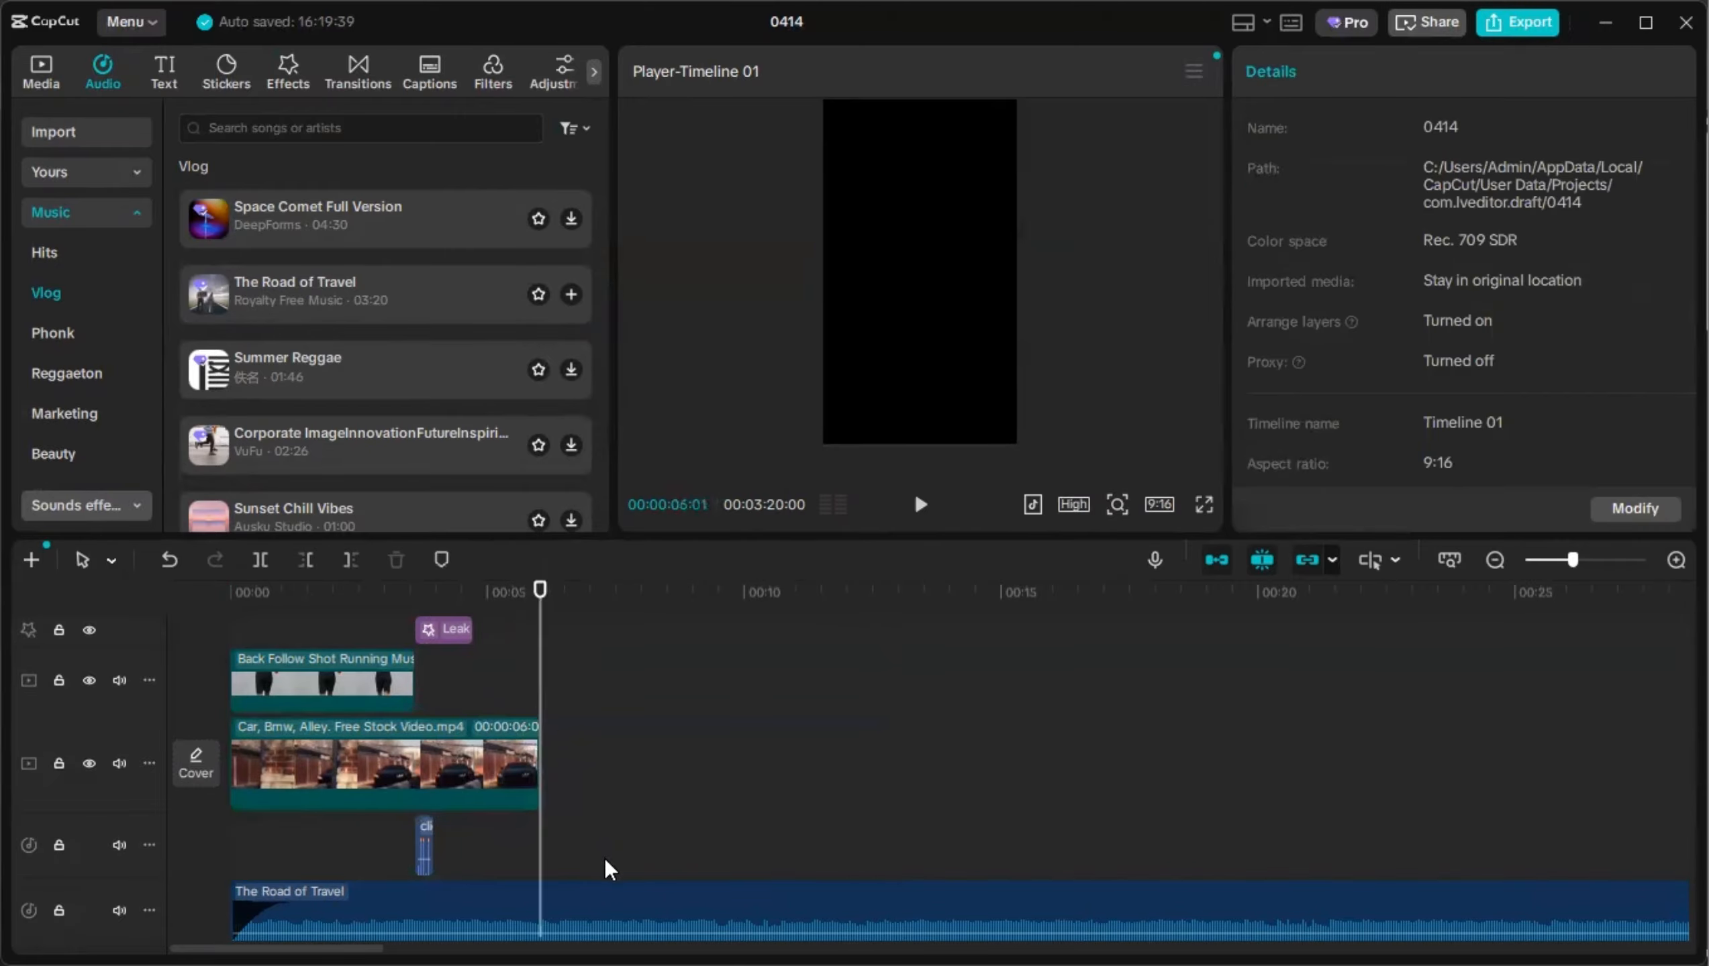
click(598, 894)
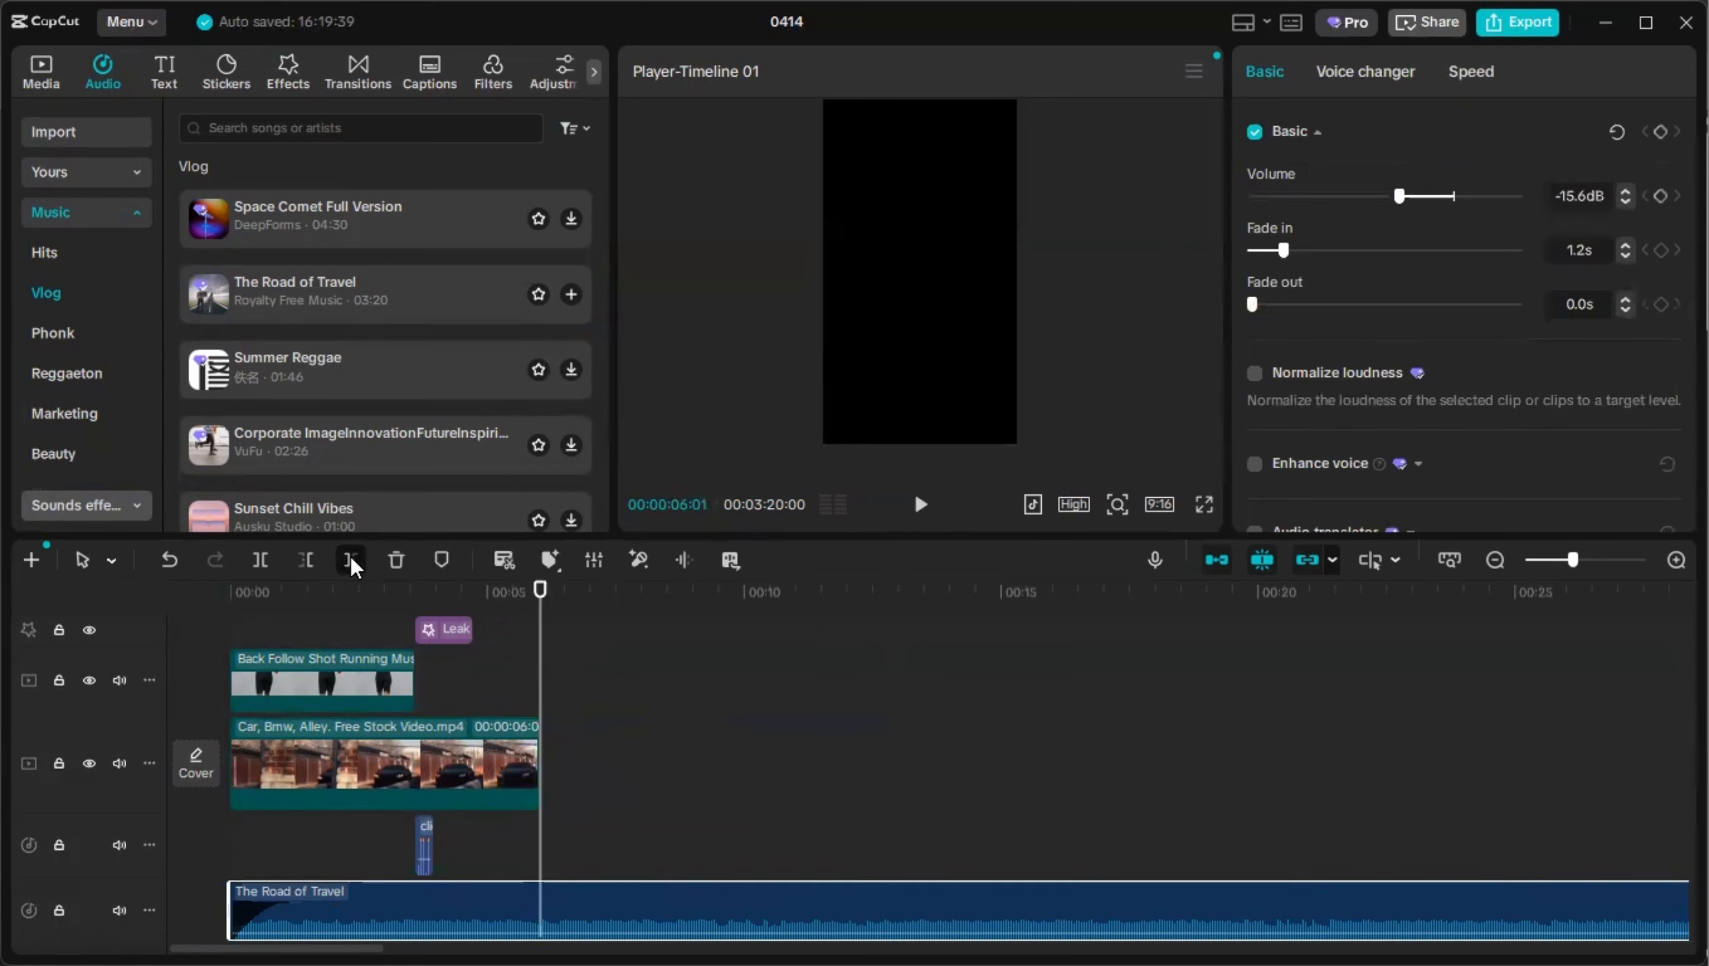
click(351, 560)
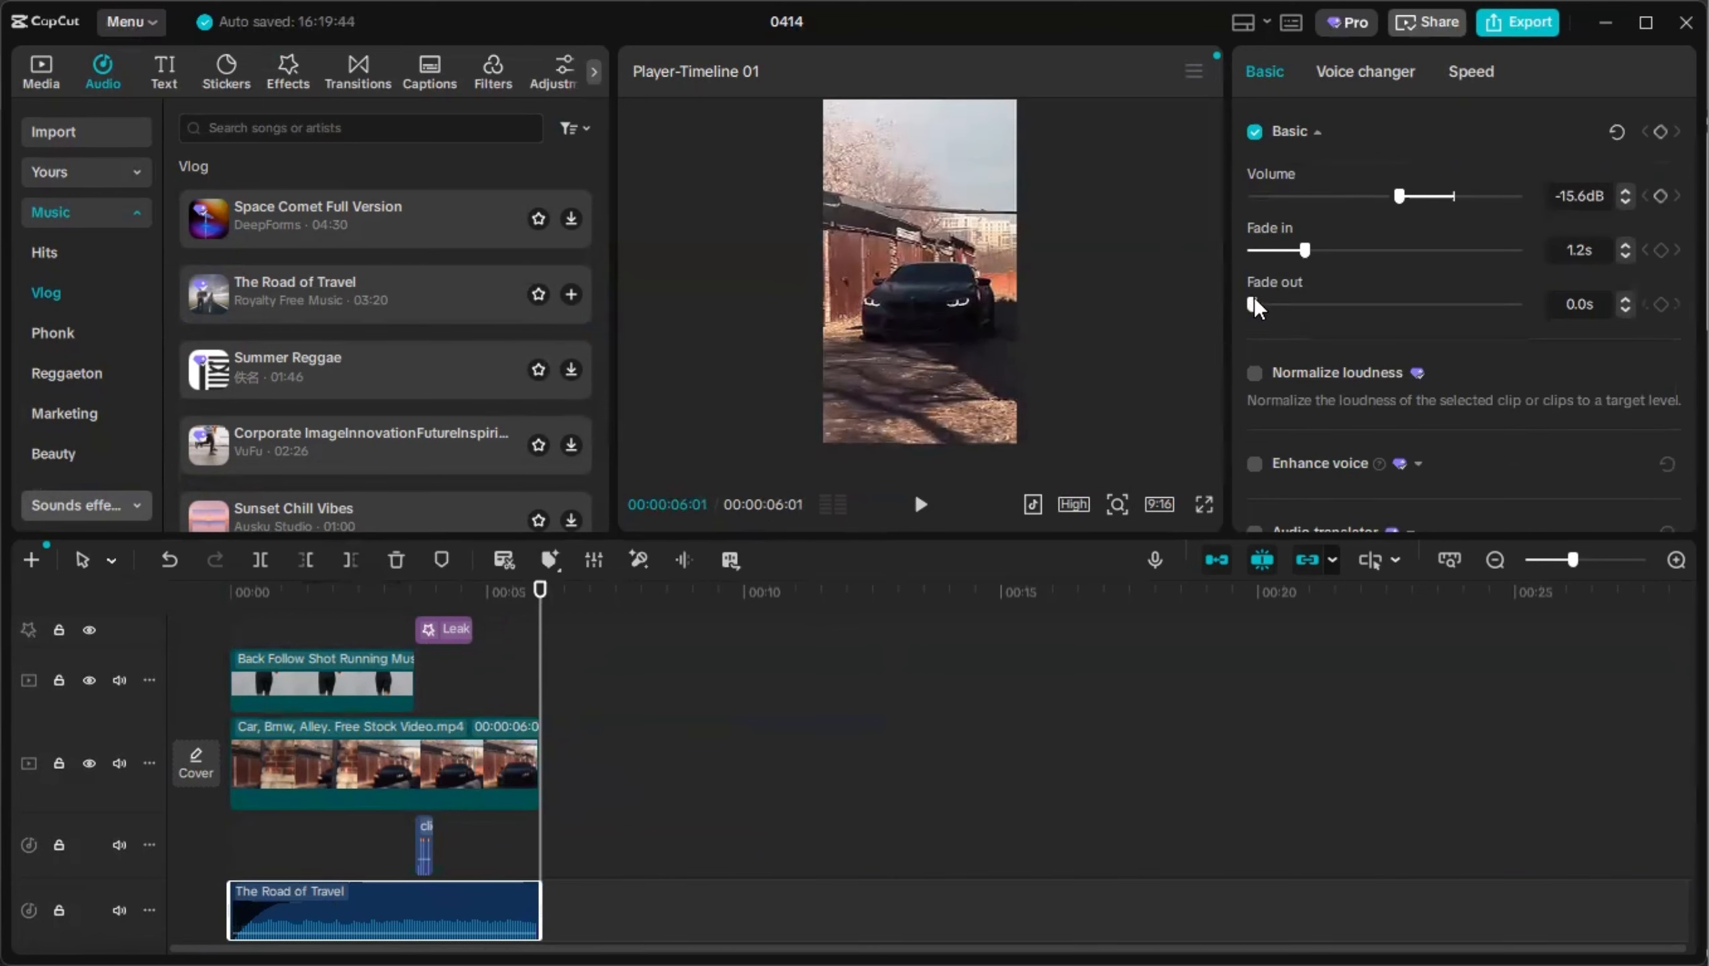
Set the music clip's fade out to 1.3 s and return the playhead to near the start of the sequence.
drag(1253, 303, 1310, 304)
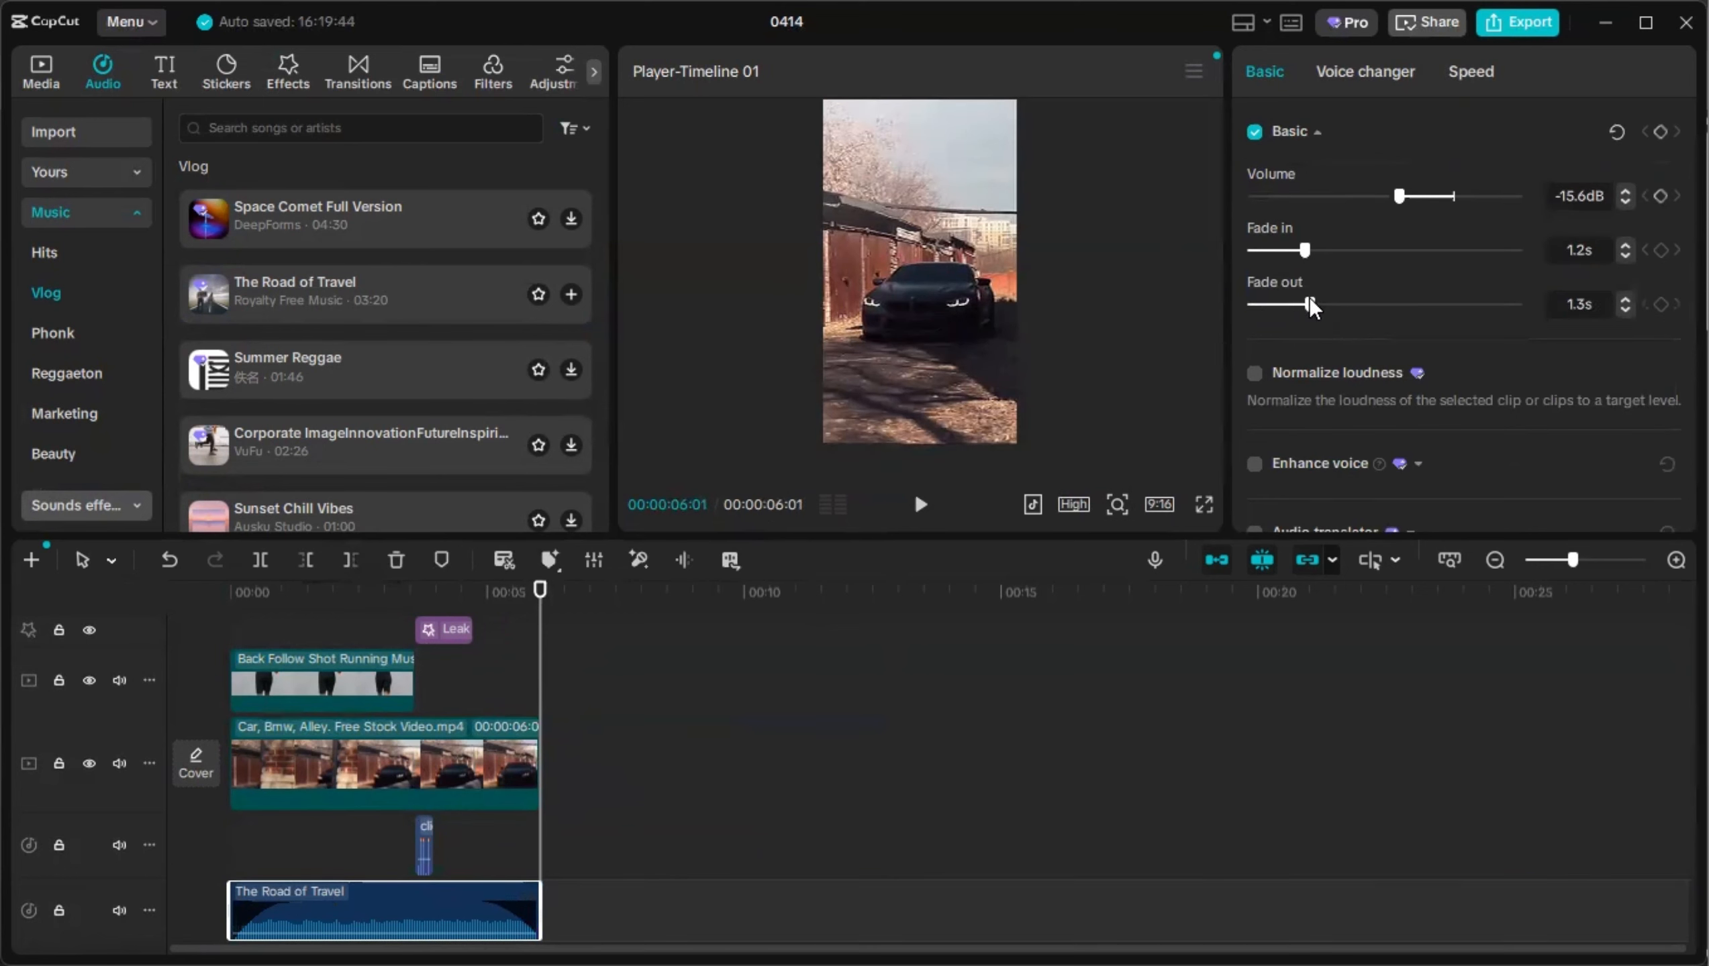
click(245, 608)
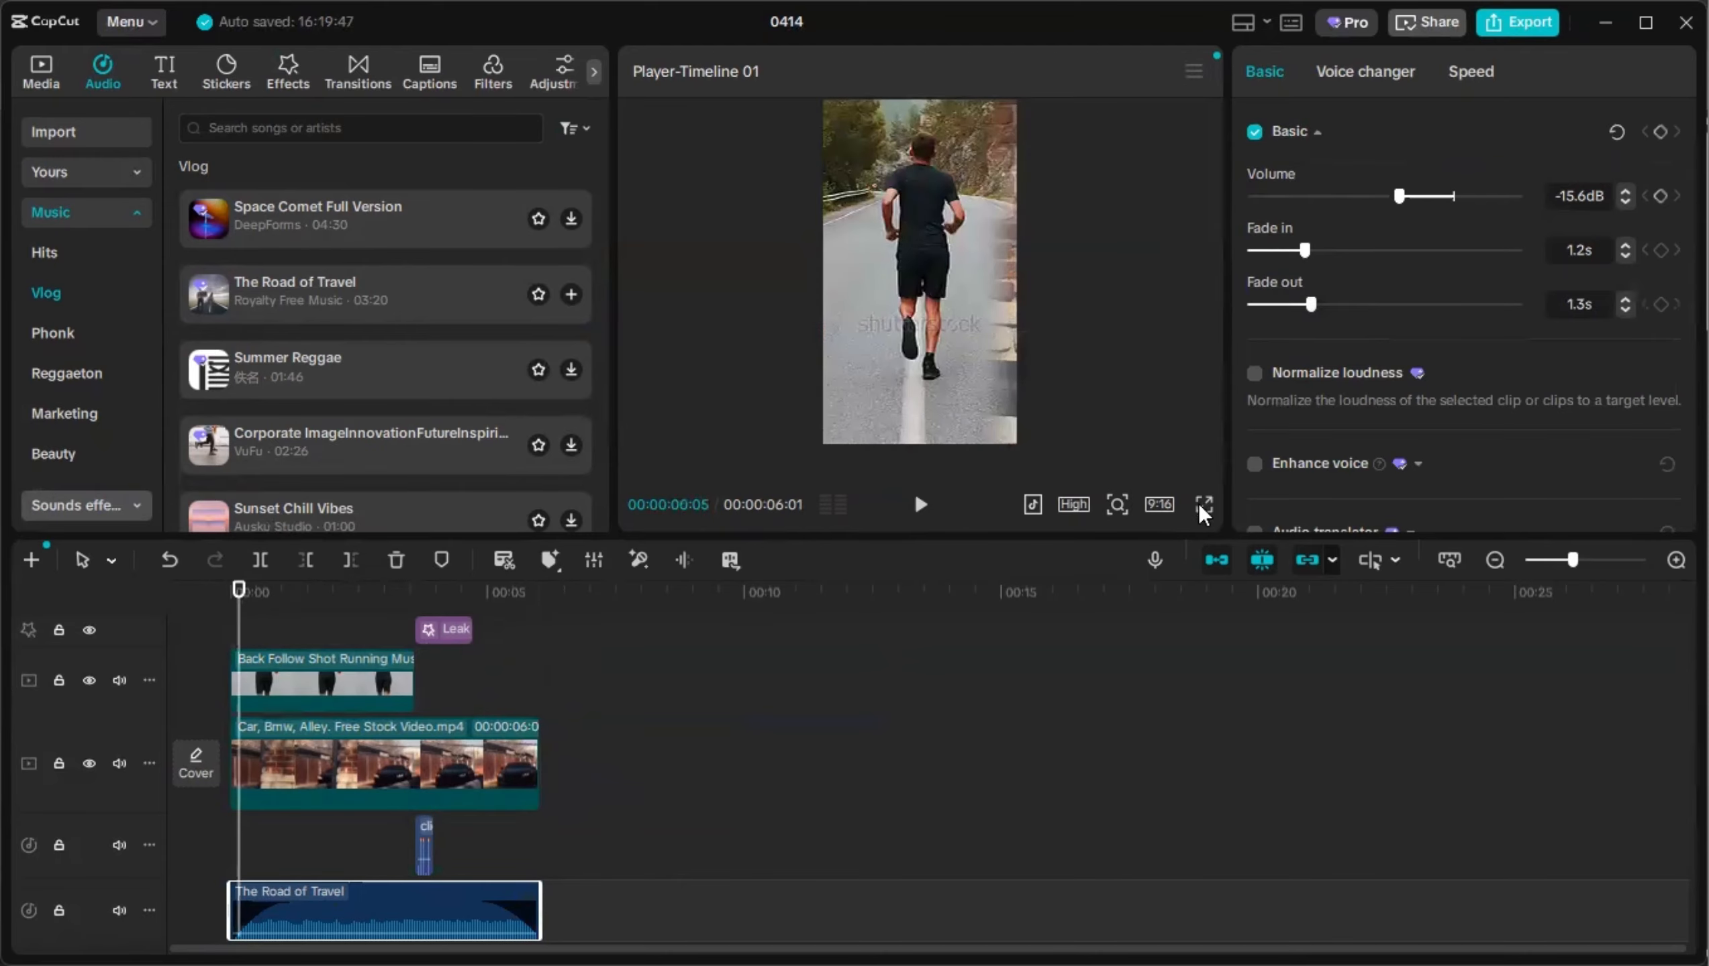